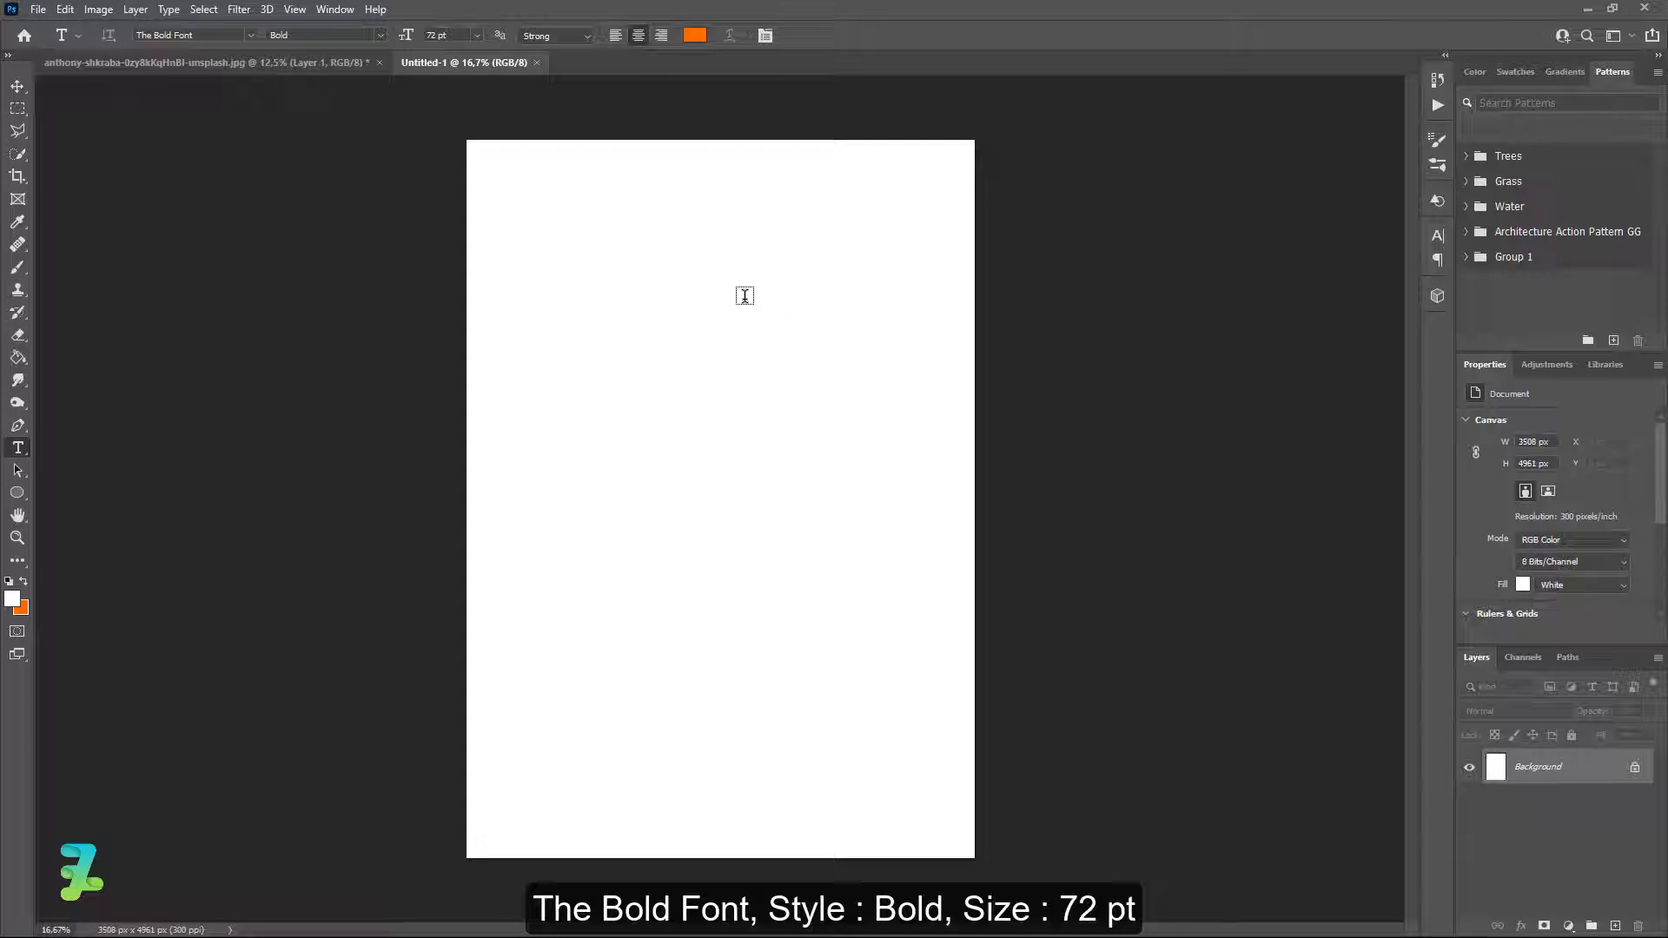
Start a text box near the top centre of the page and type a capital P.
{"action": "left_click", "coordinate": [250, 35]}
{"action": "left_click", "coordinate": [251, 90]}
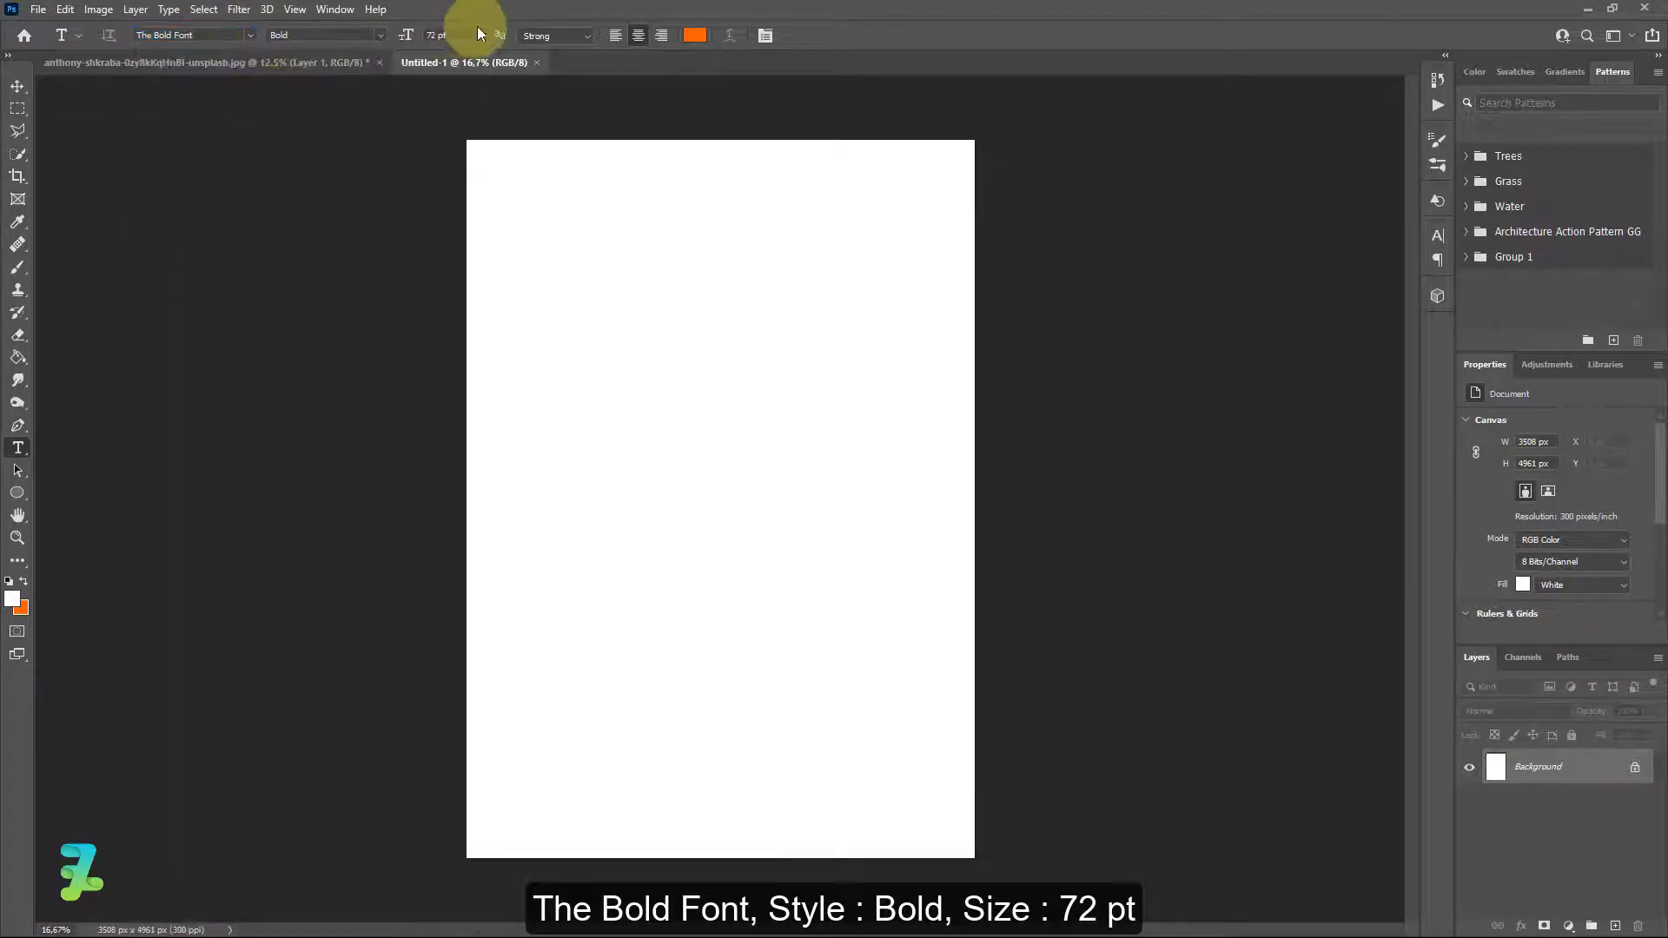
{"action": "left_click", "coordinate": [722, 256]}
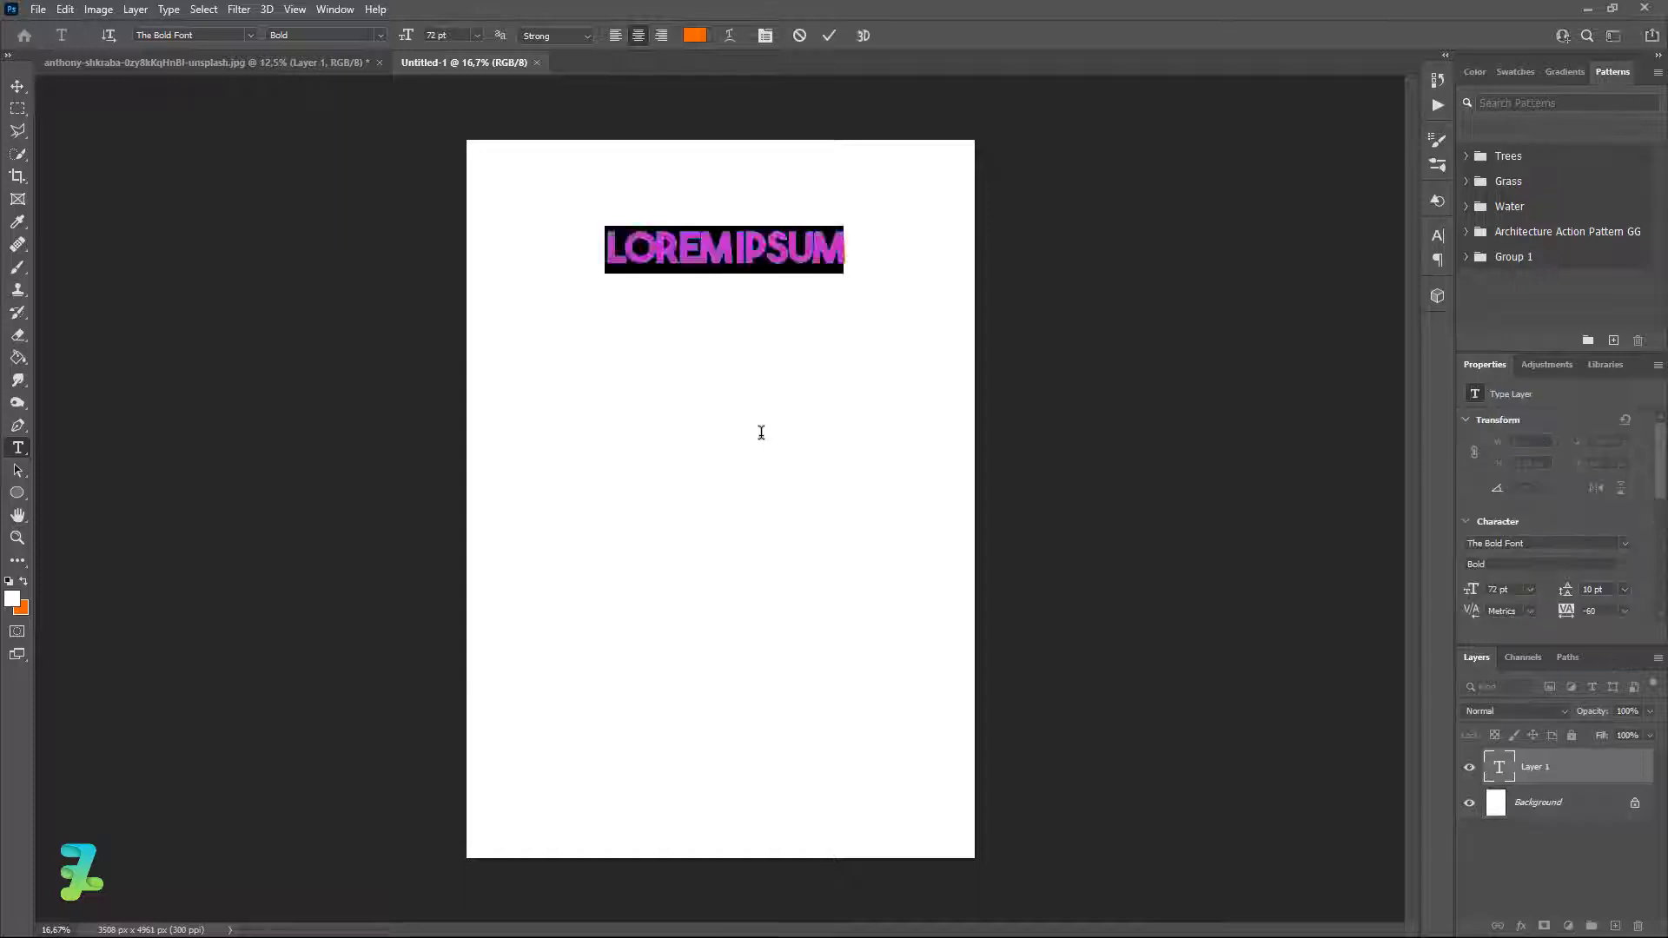
{"action": "key", "text": "Caps_Lock"}
{"action": "type", "text": "P"}
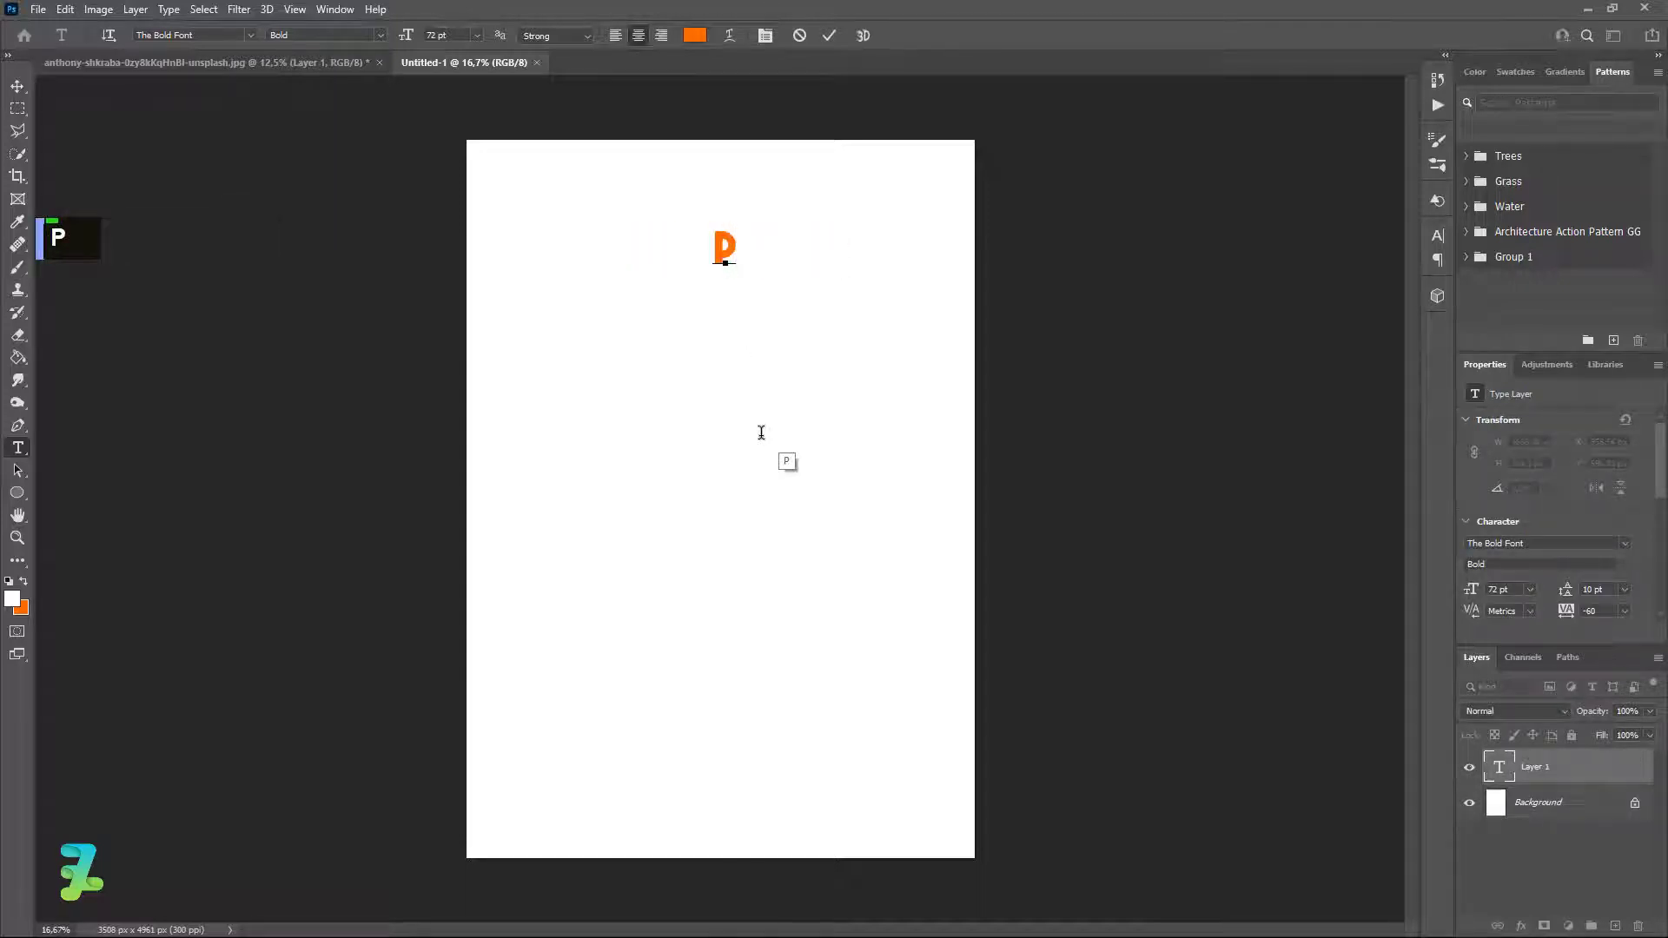
{"action": "key", "text": "ctrl+a"}
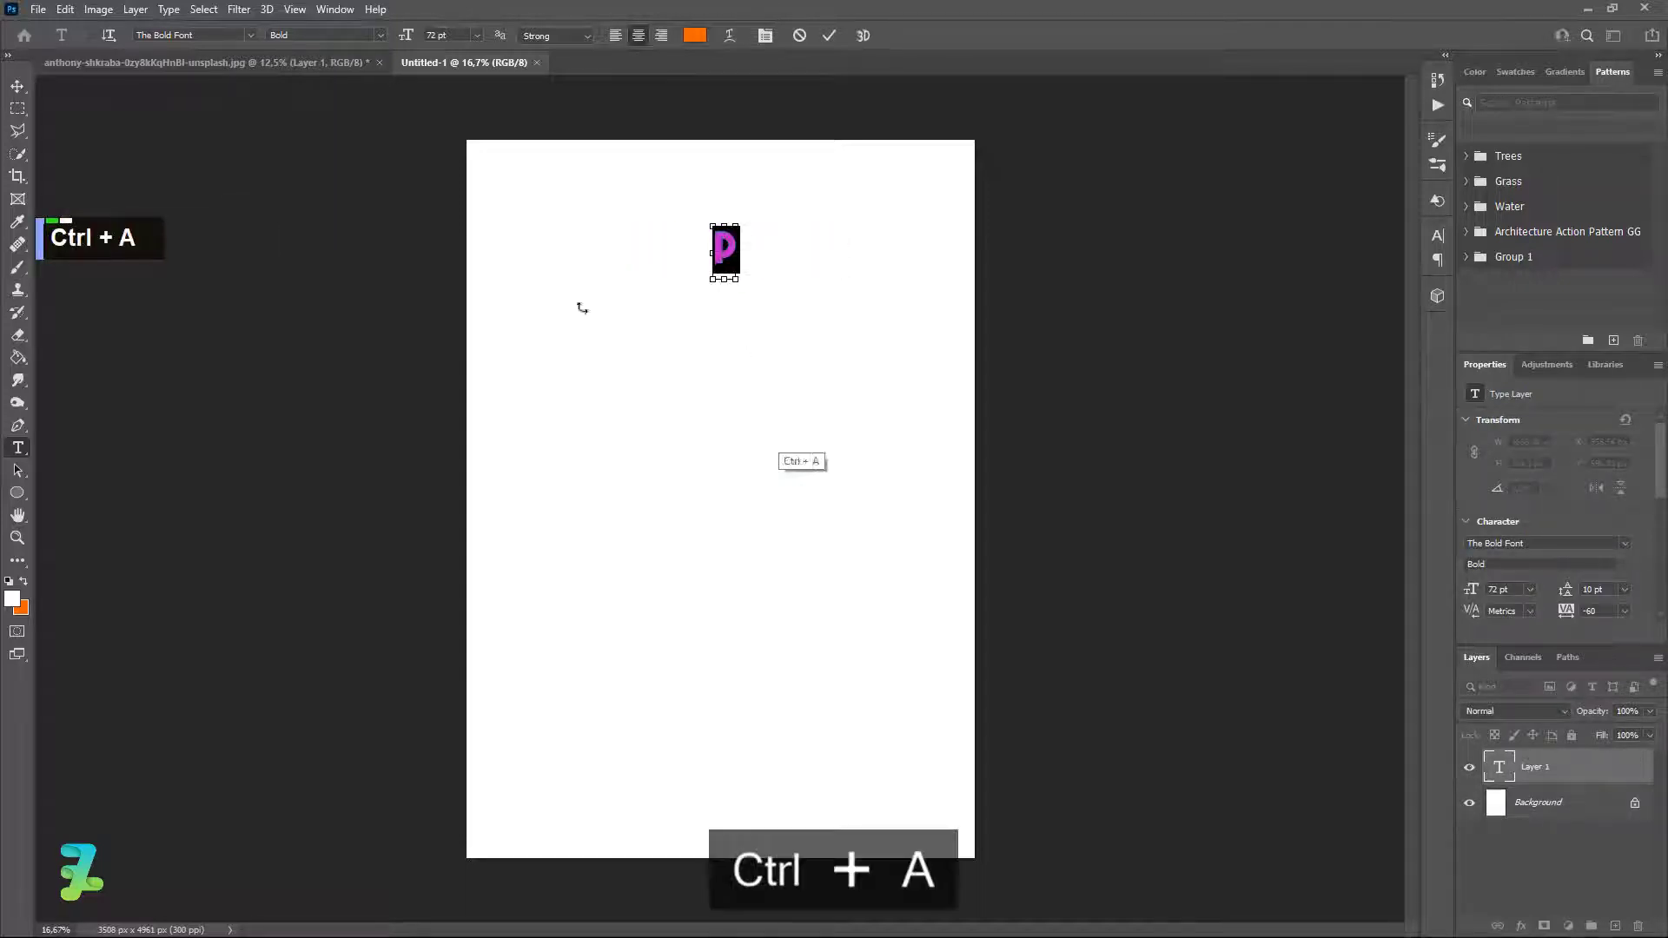
Set the leading to Auto and add L, A and Y, each on its own line.
{"action": "left_click", "coordinate": [764, 34]}
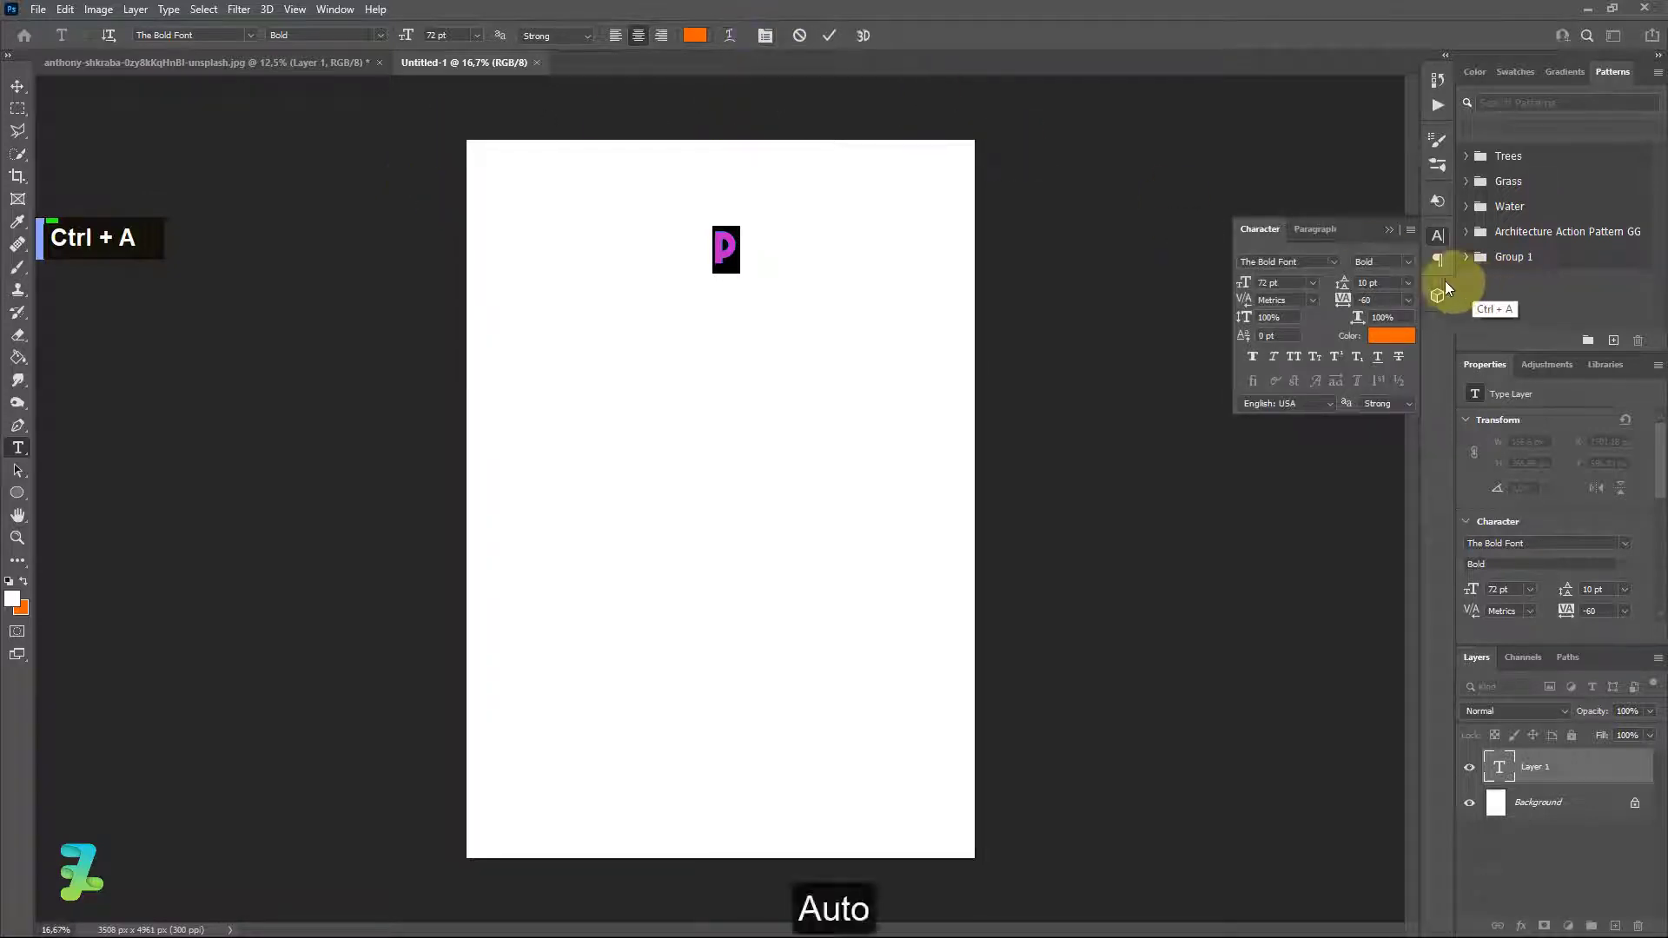
{"action": "left_click", "coordinate": [1407, 284]}
{"action": "left_click", "coordinate": [1390, 299]}
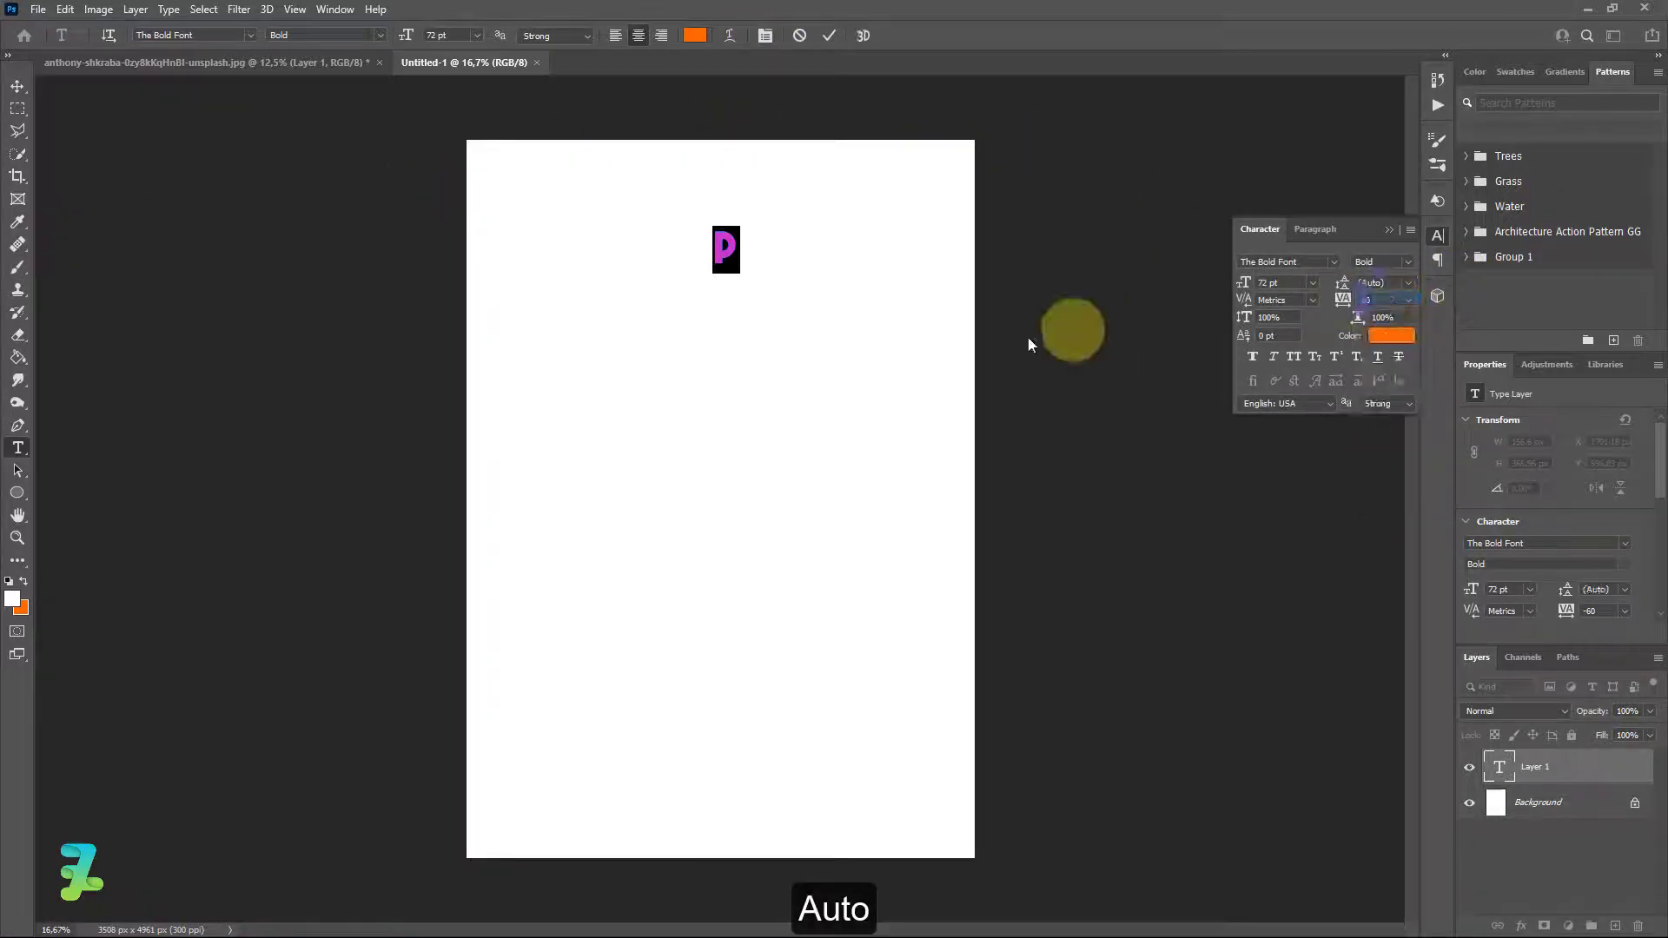
{"action": "key", "text": "Return"}
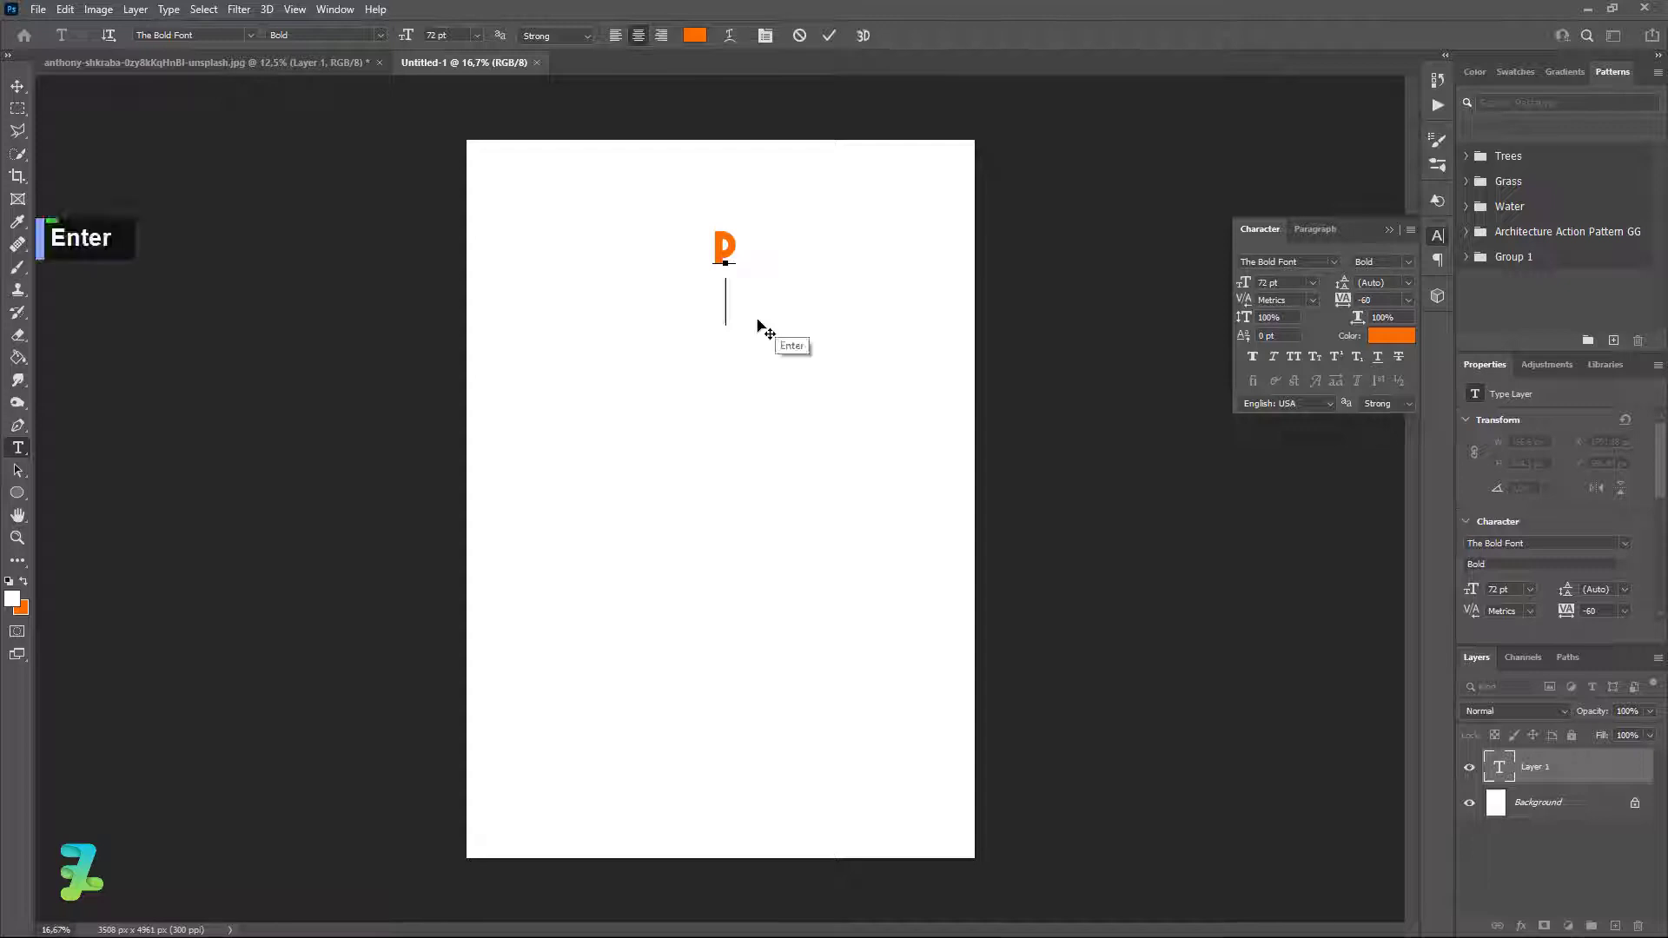
{"action": "type", "text": "L"}
{"action": "type", "text": "A"}
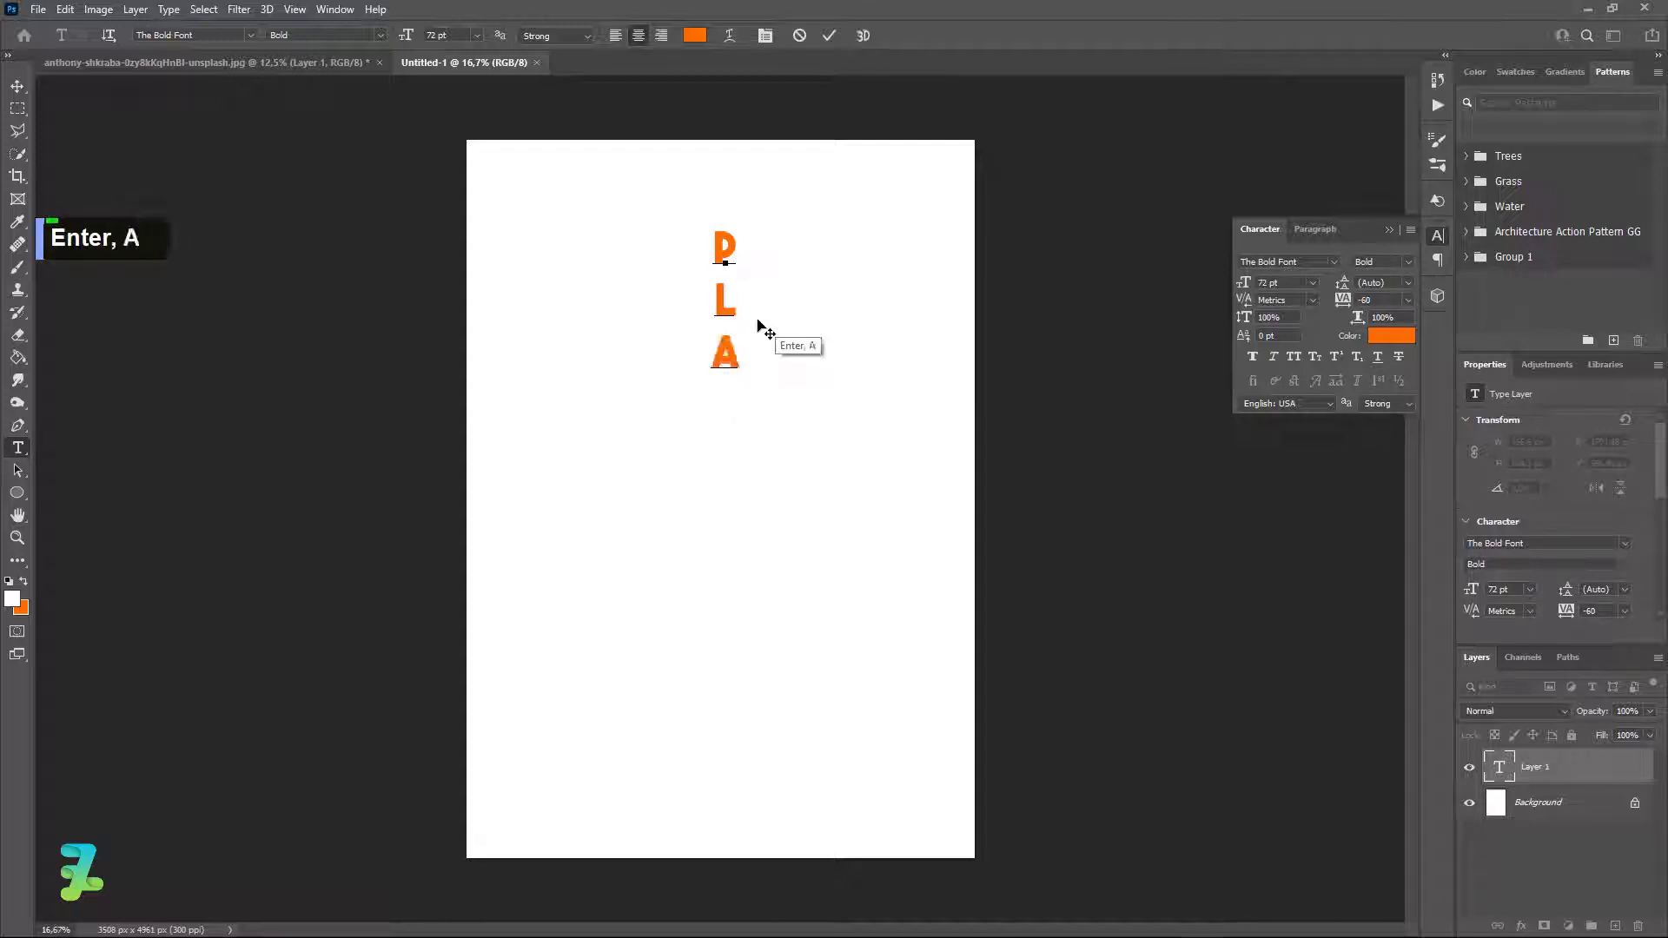
{"action": "key", "text": "Return"}
{"action": "type", "text": "Y"}
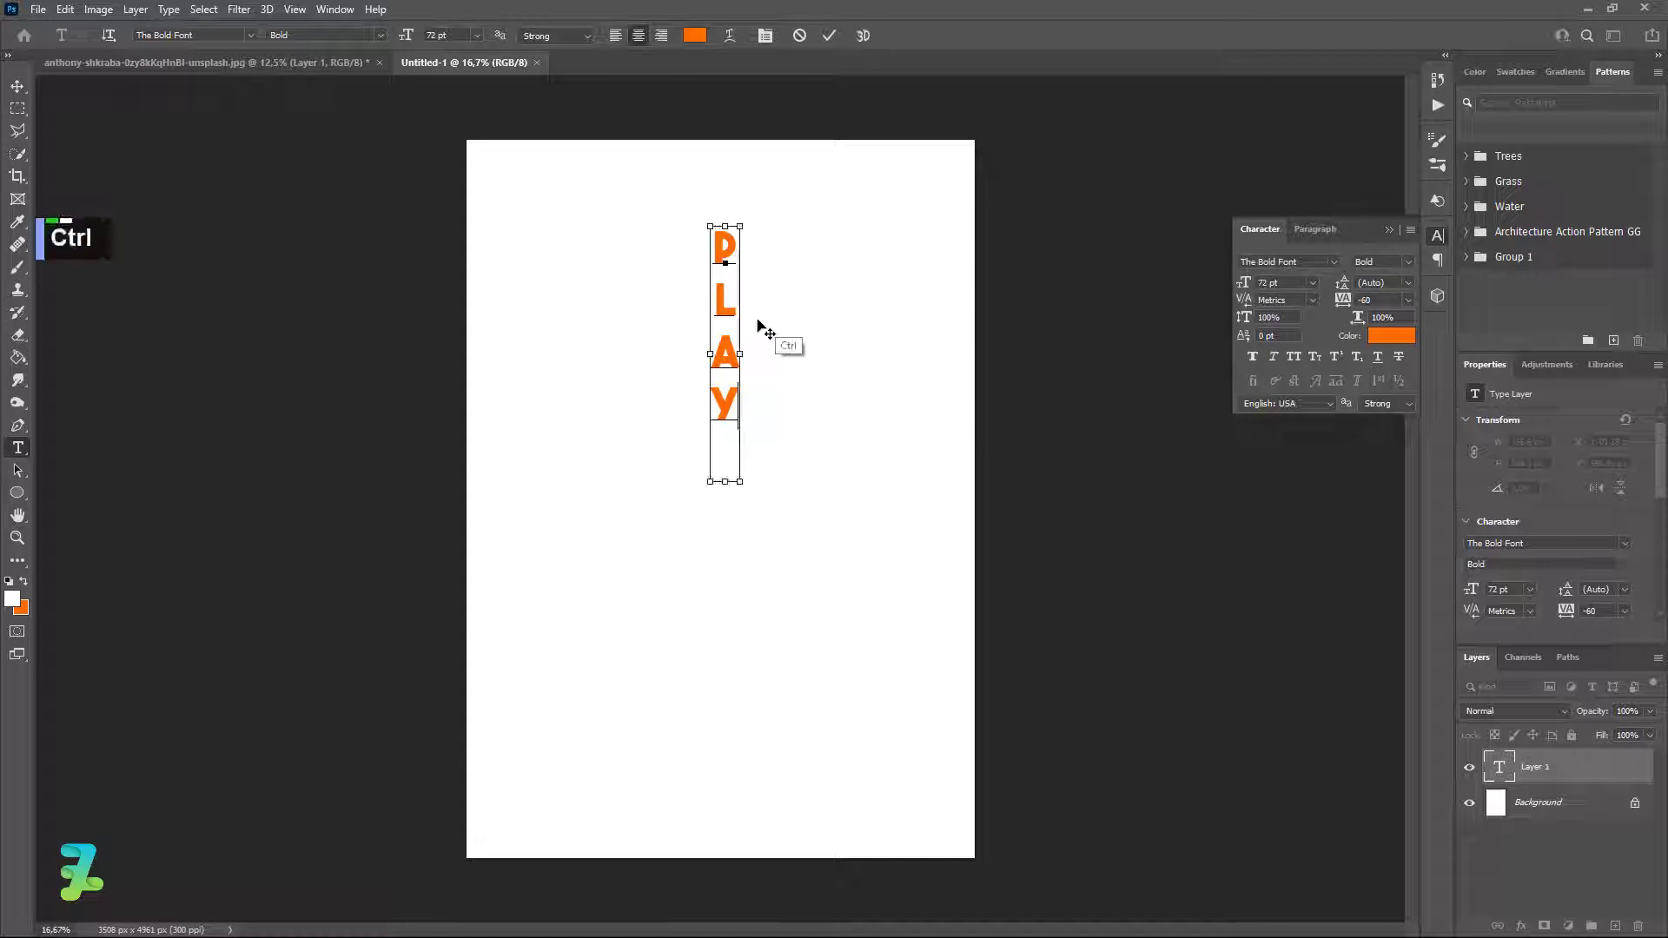
{"action": "key", "text": "ctrl+a"}
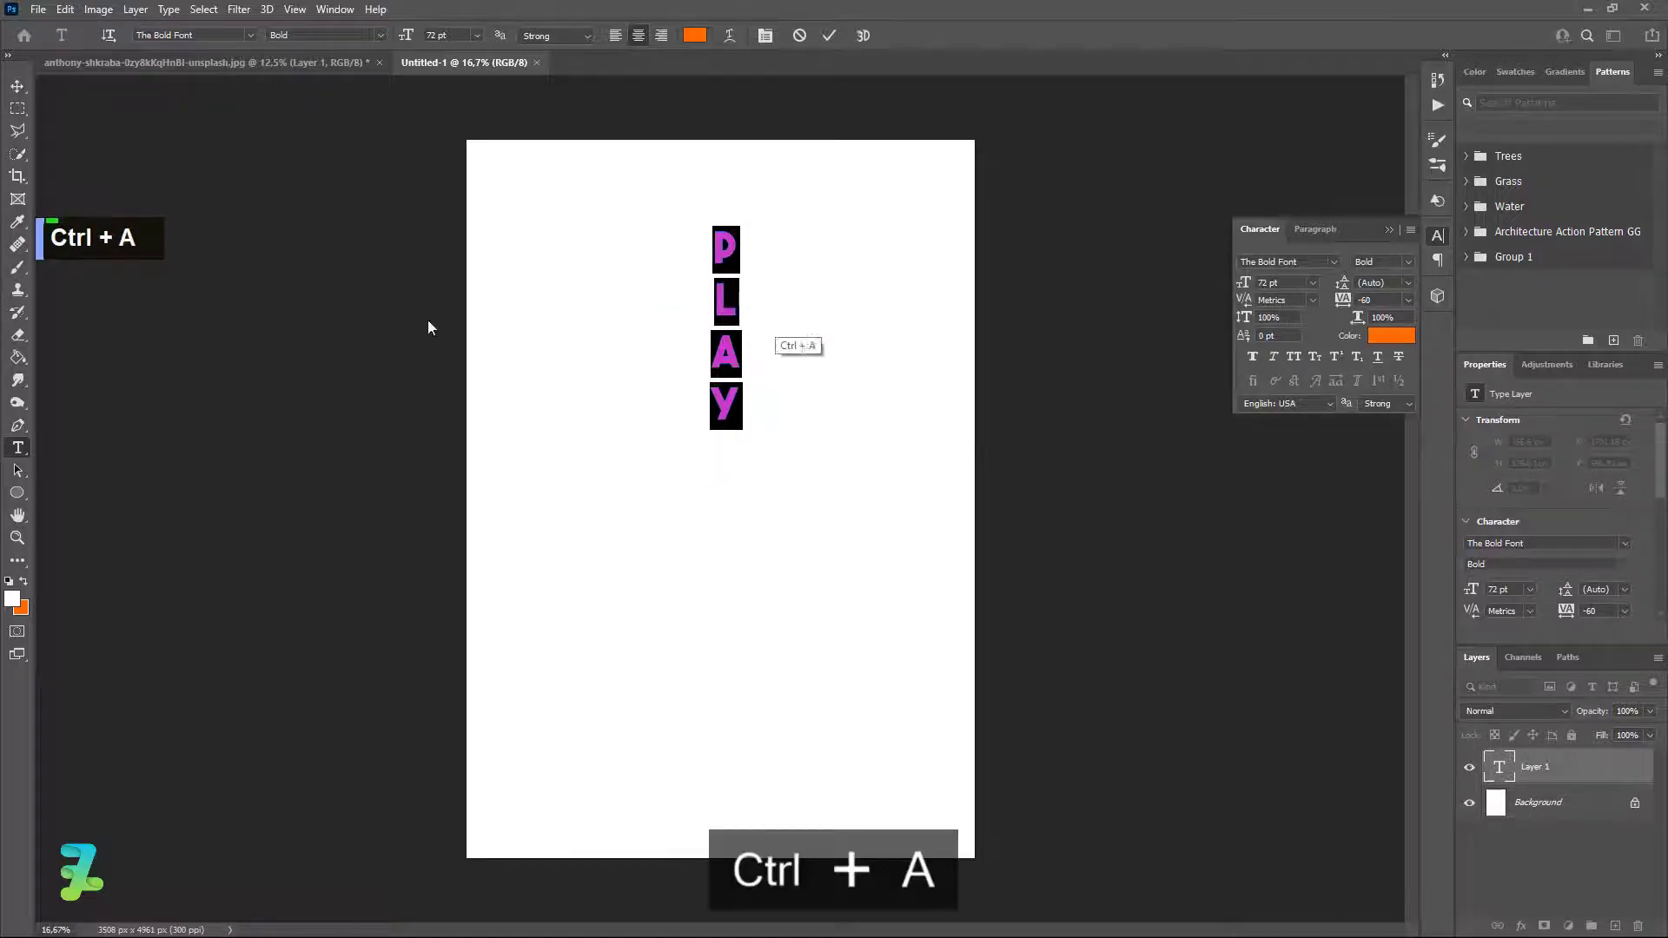
Colour the PLAY letters near-black #121212.
{"action": "left_click", "coordinate": [12, 599]}
{"action": "left_click_drag", "start_coordinate": [1016, 593], "coordinate": [934, 621]}
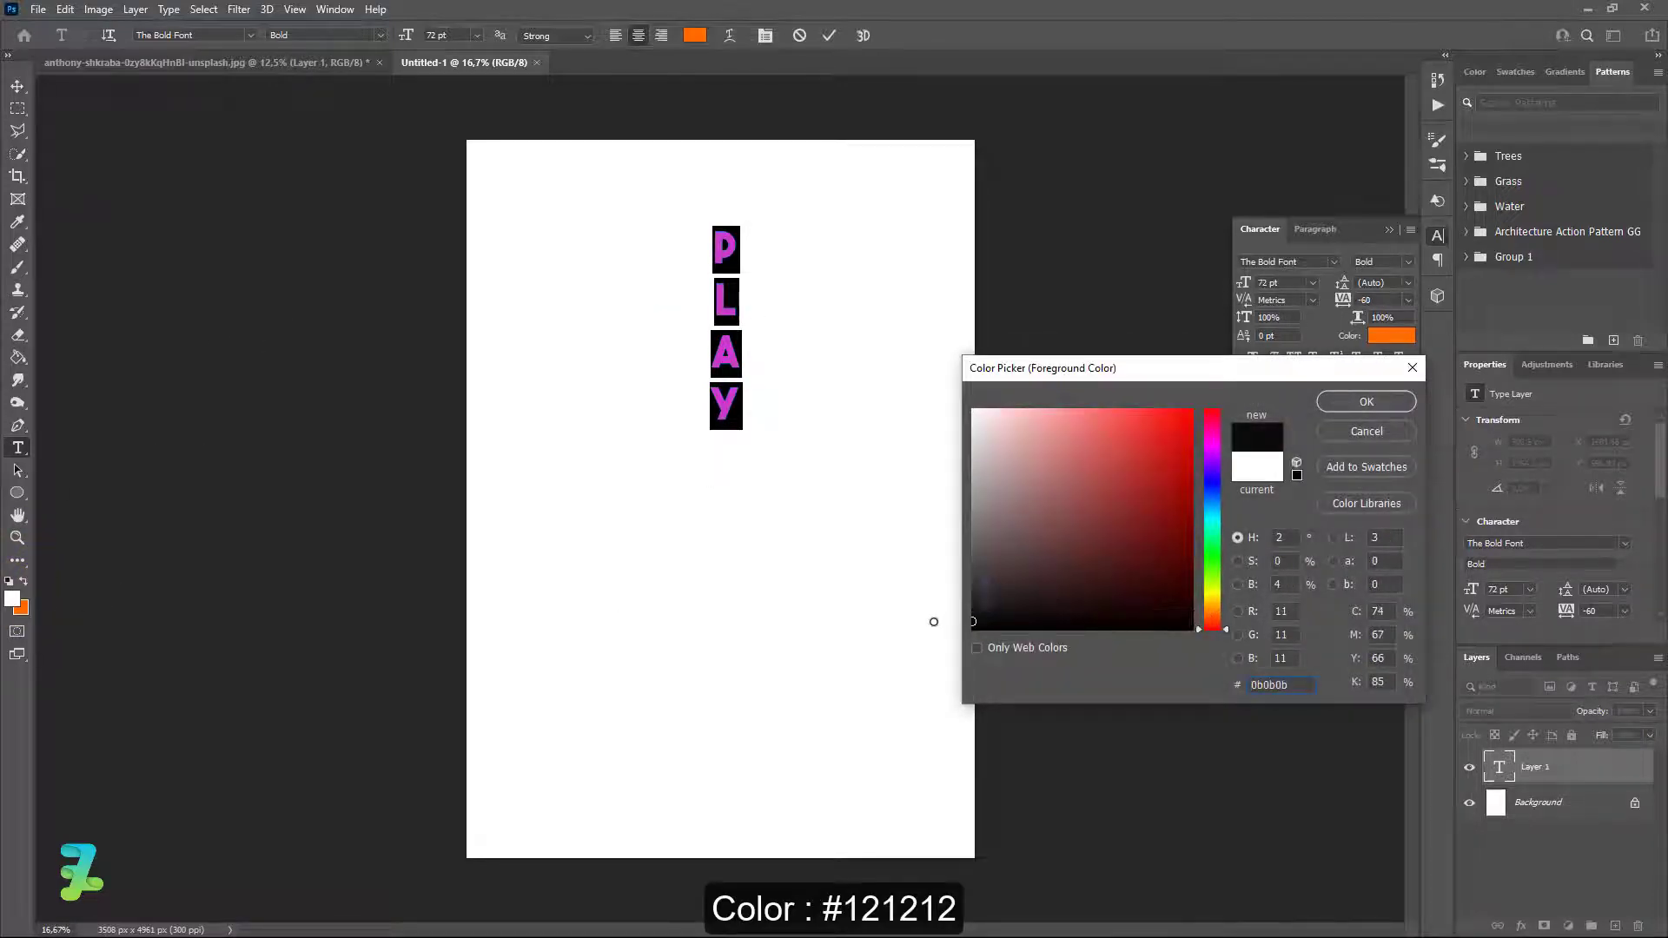
{"action": "double_click", "coordinate": [1279, 685]}
{"action": "type", "text": "1"}
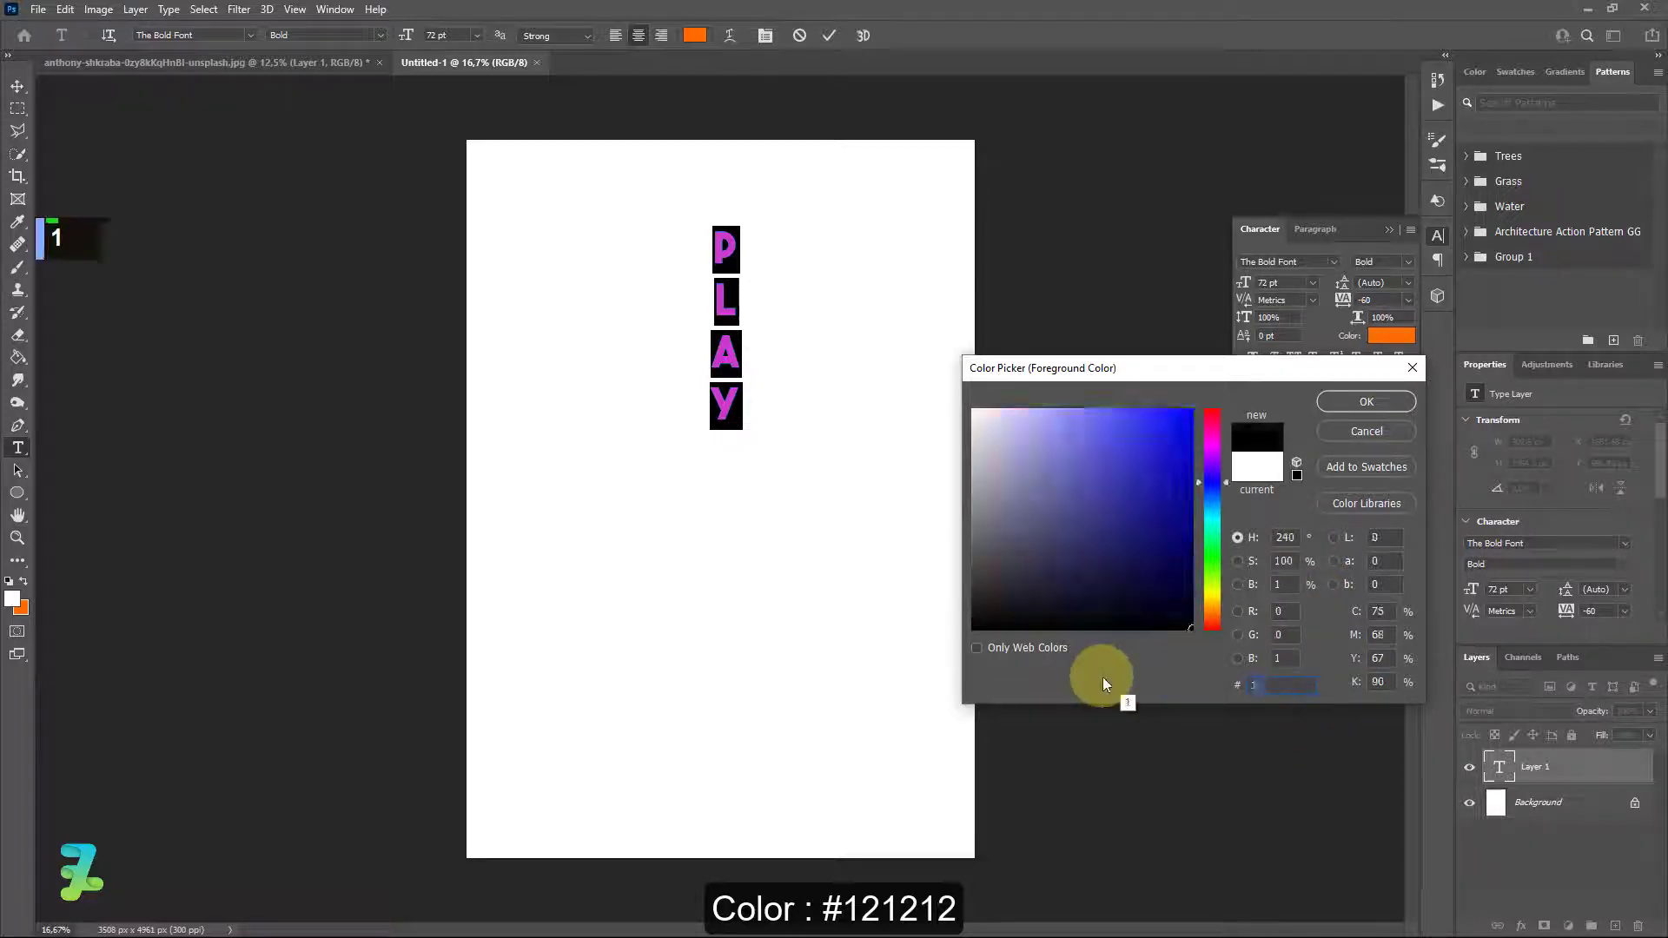
{"action": "type", "text": "21212"}
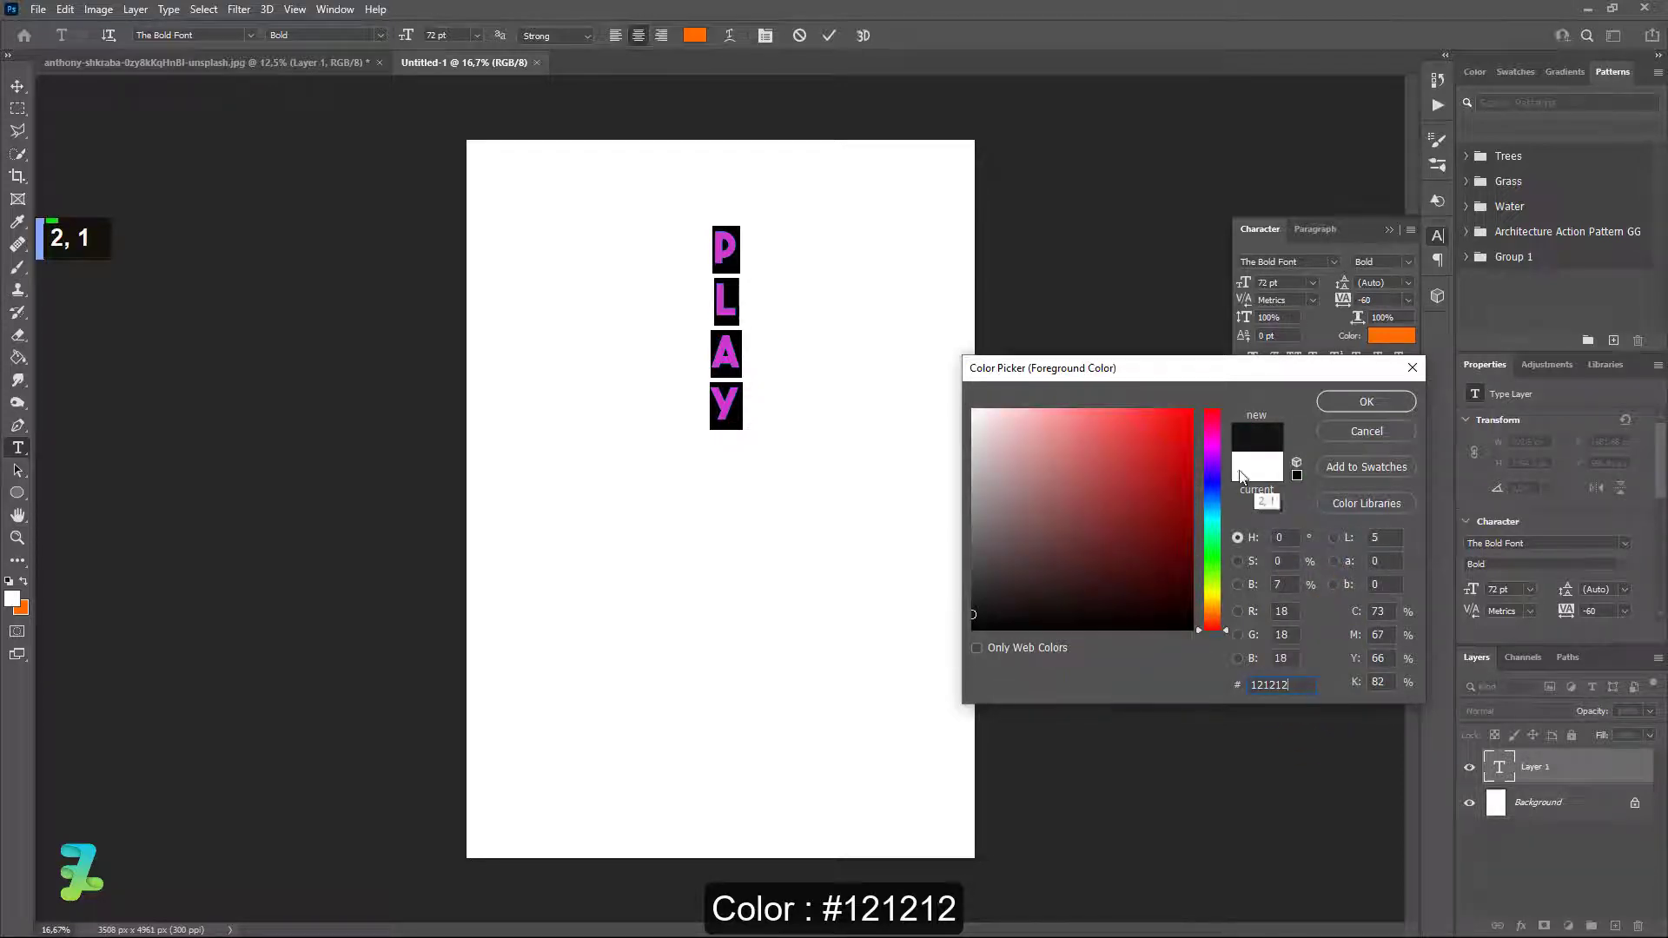
{"action": "left_click", "coordinate": [1348, 403]}
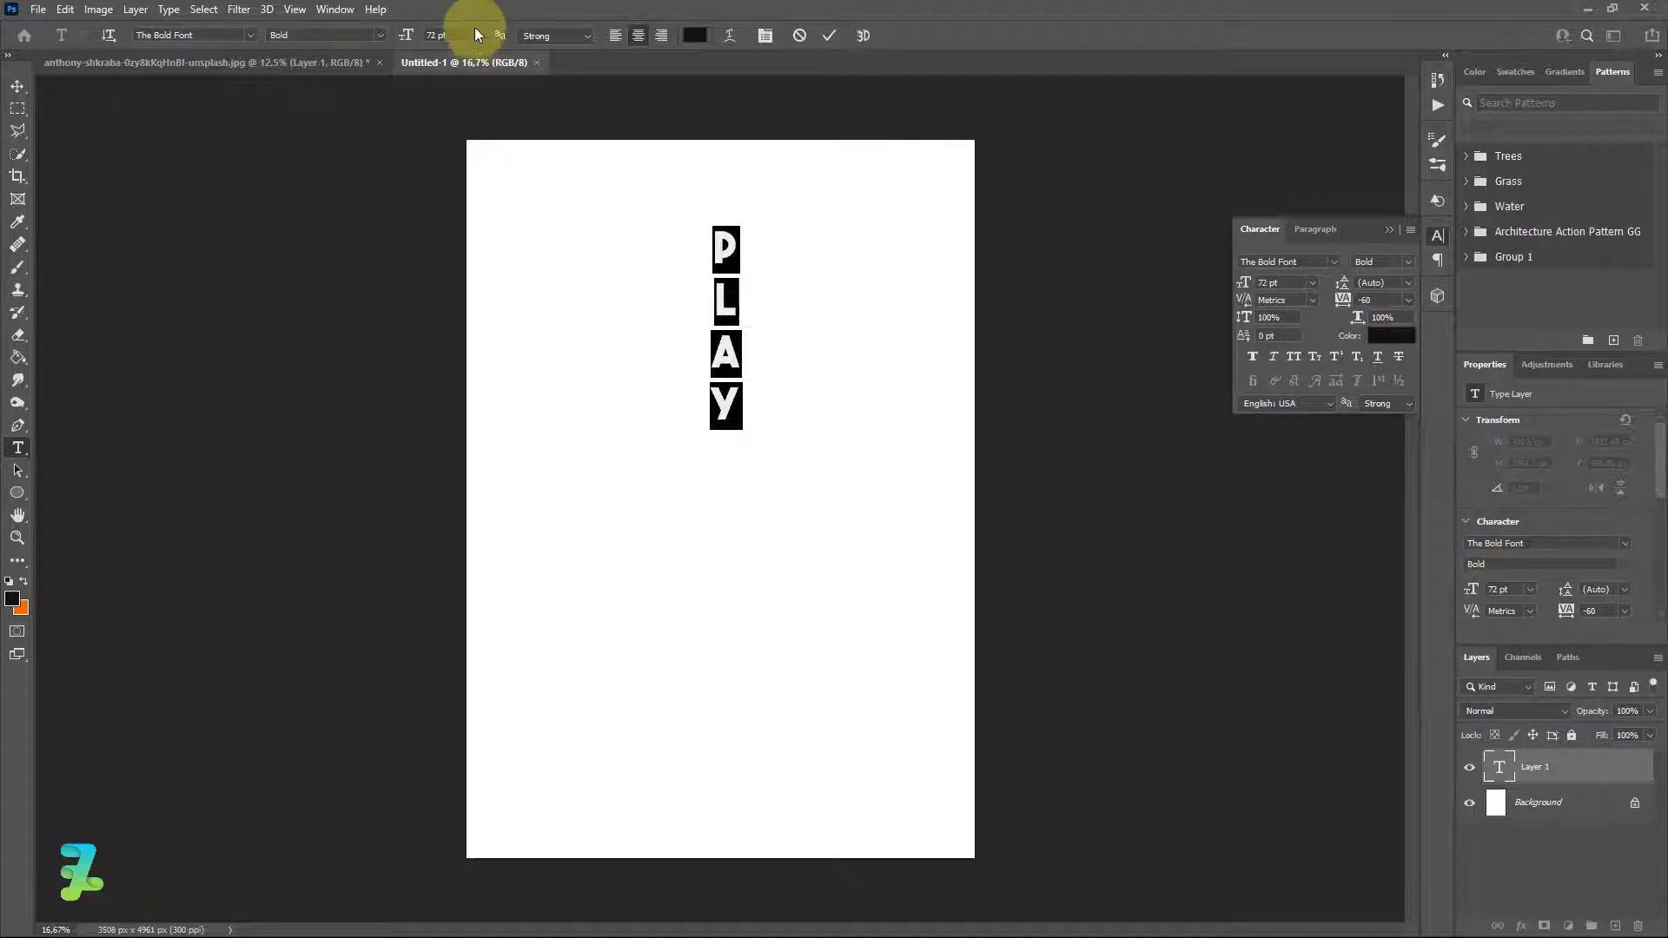
Set PLAY to 150 pt with 134 pt leading, then move it lower on the page.
{"action": "left_click", "coordinate": [420, 38]}
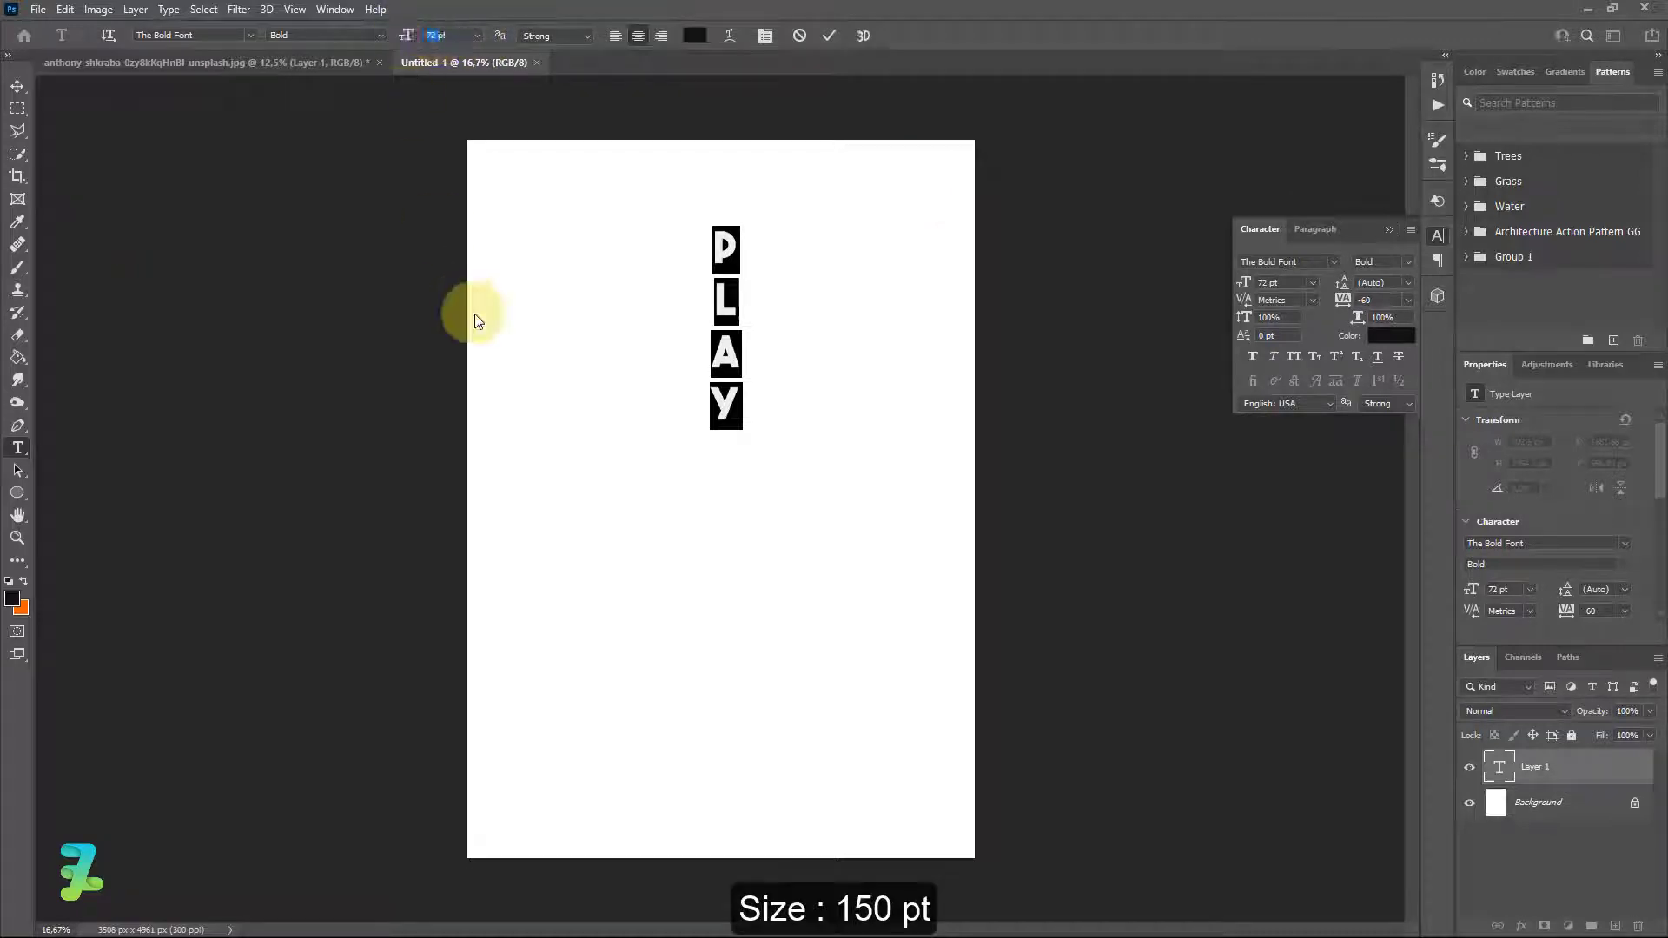
{"action": "type", "text": "150pt"}
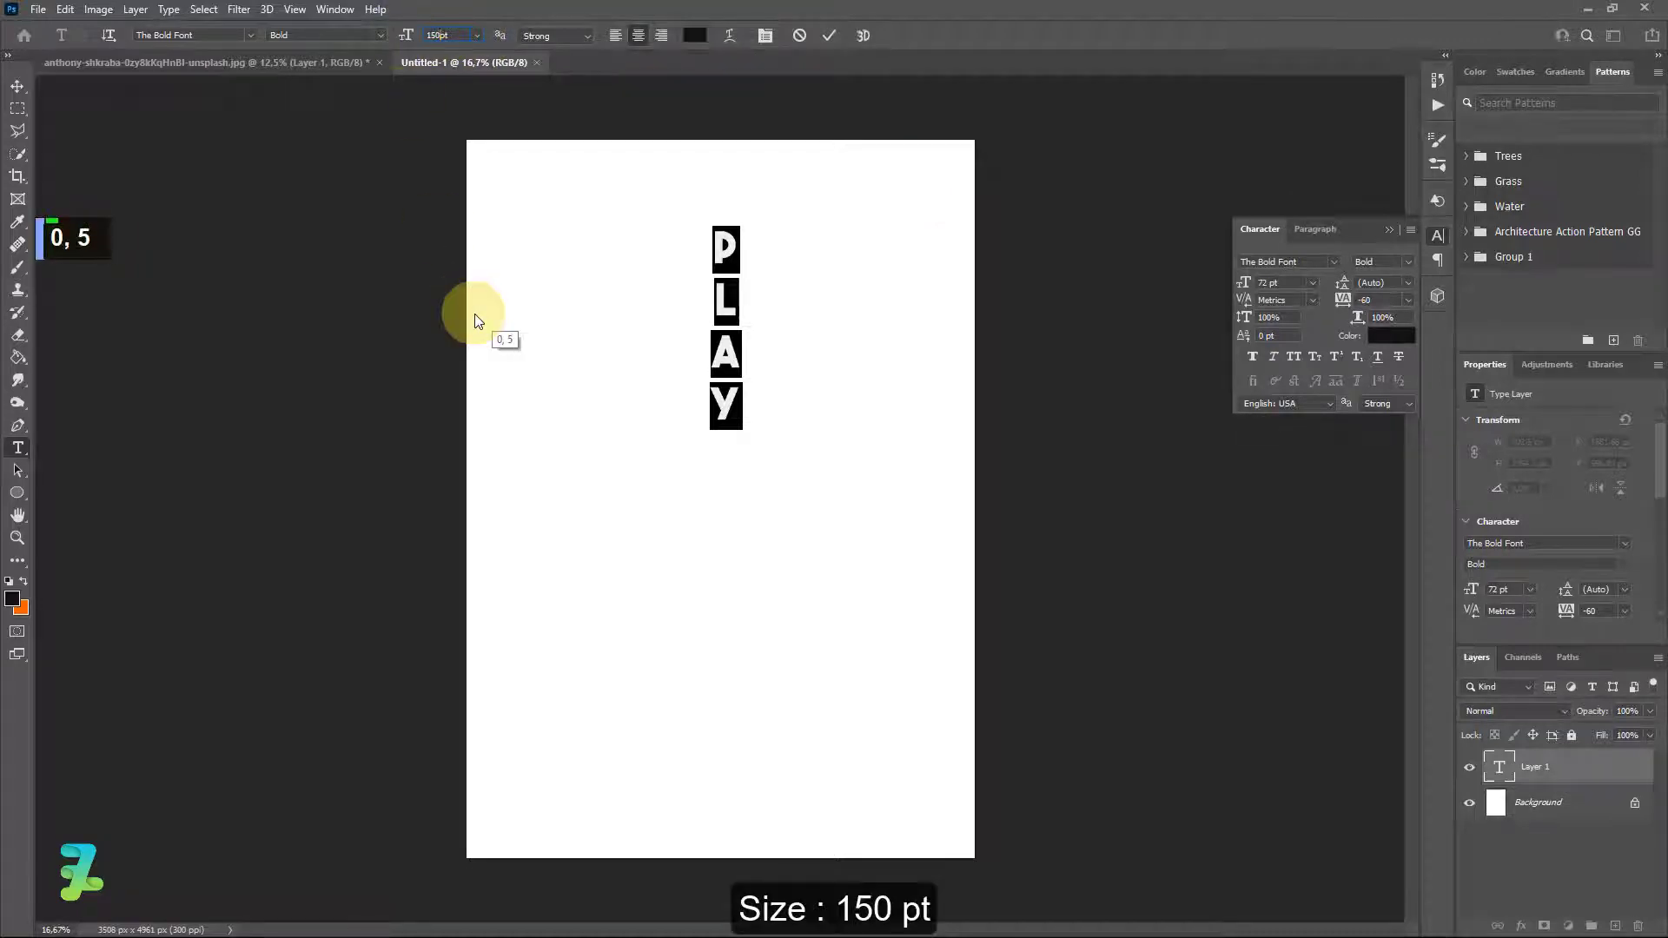
{"action": "type", "text": "0"}
{"action": "key", "text": "Return"}
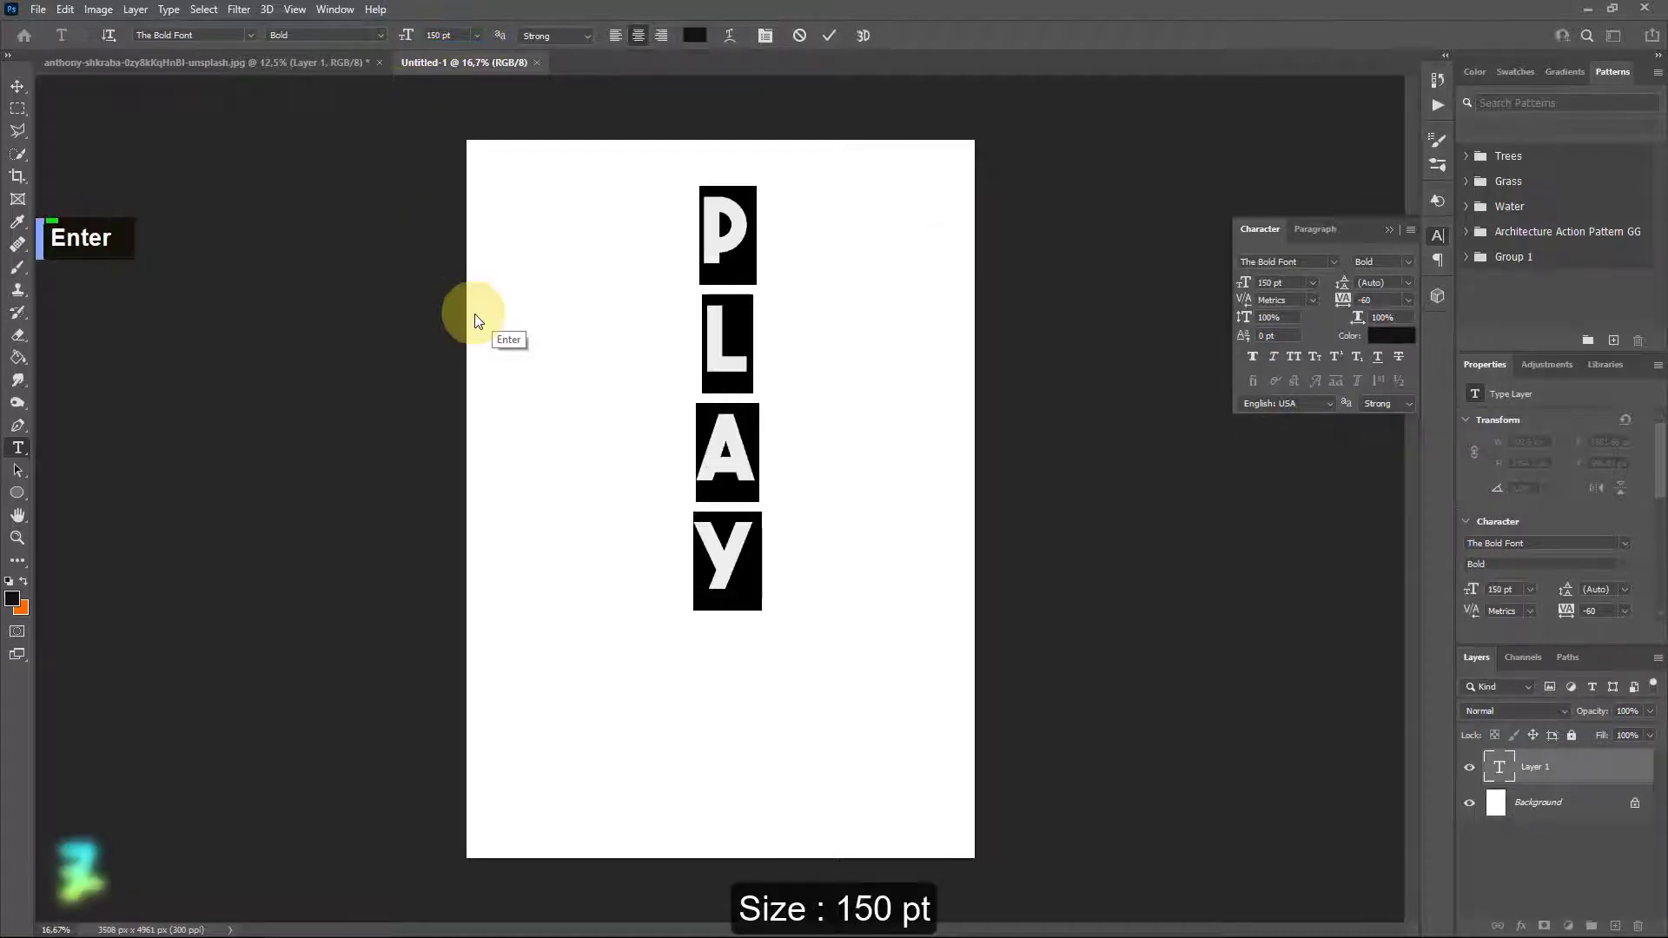
{"action": "left_click_drag", "start_coordinate": [1345, 286], "coordinate": [1304, 290]}
{"action": "left_click", "coordinate": [1285, 283]}
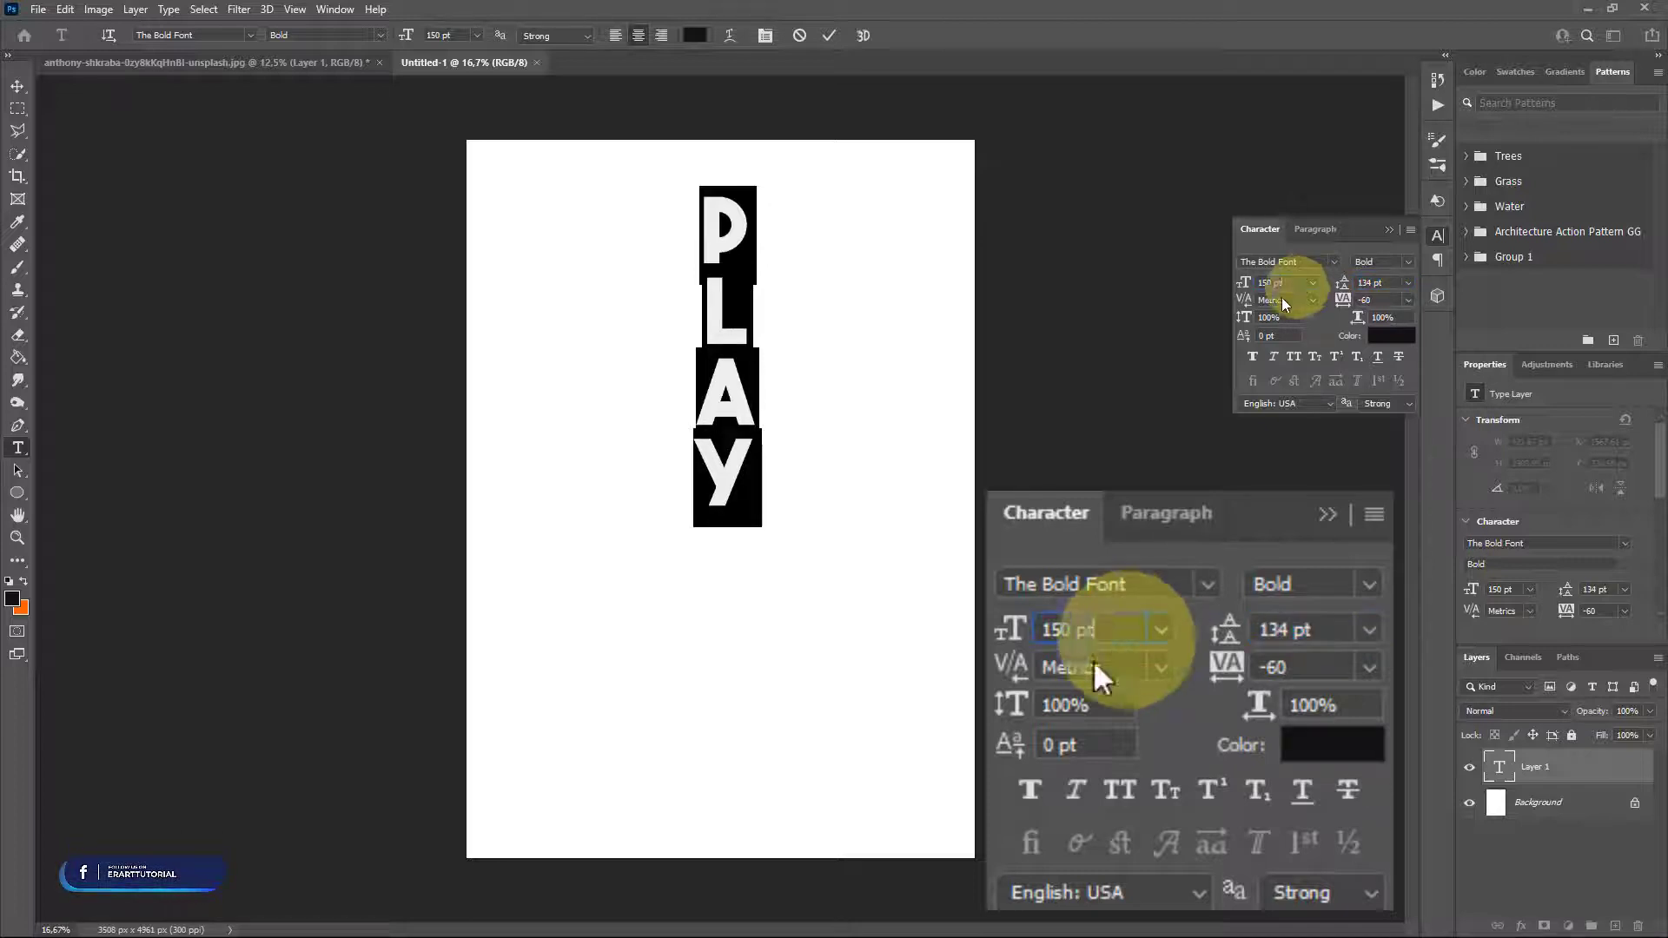
{"action": "left_click", "coordinate": [16, 85]}
{"action": "mouse_move", "coordinate": [759, 406]}
{"action": "left_mouse_down"}
{"action": "mouse_move", "coordinate": [791, 582]}
{"action": "mouse_move", "coordinate": [768, 426]}
{"action": "left_mouse_up"}
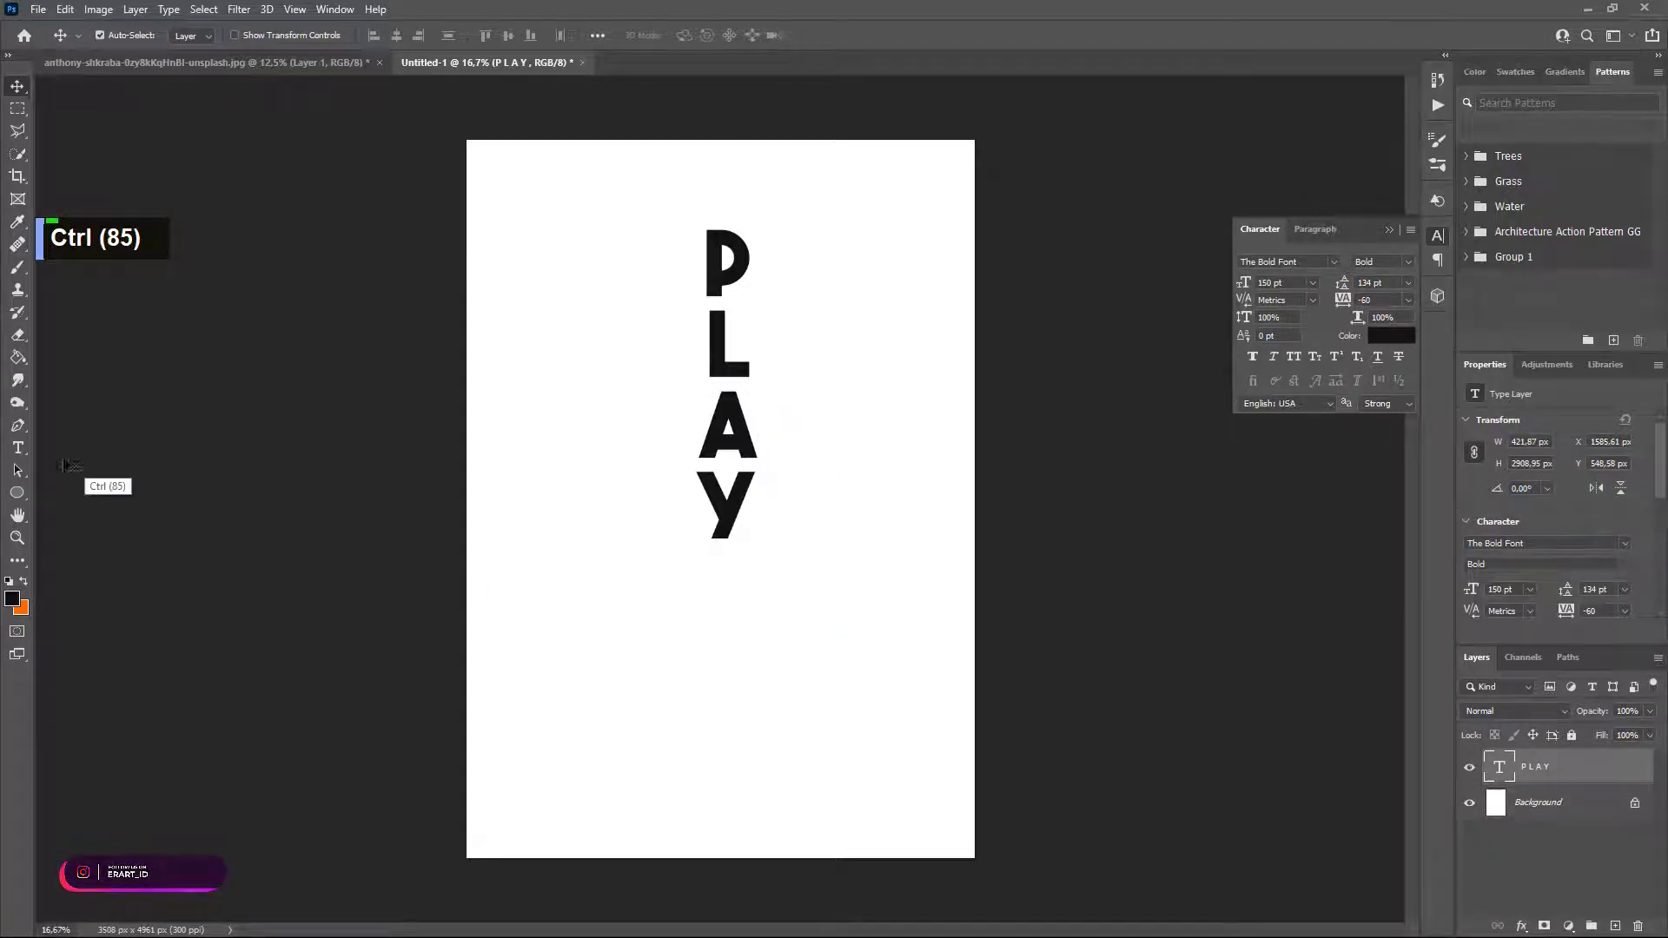
Type MUSIC one letter per line, then drag it up to interlock beside PLAY.
{"action": "left_click", "coordinate": [21, 448]}
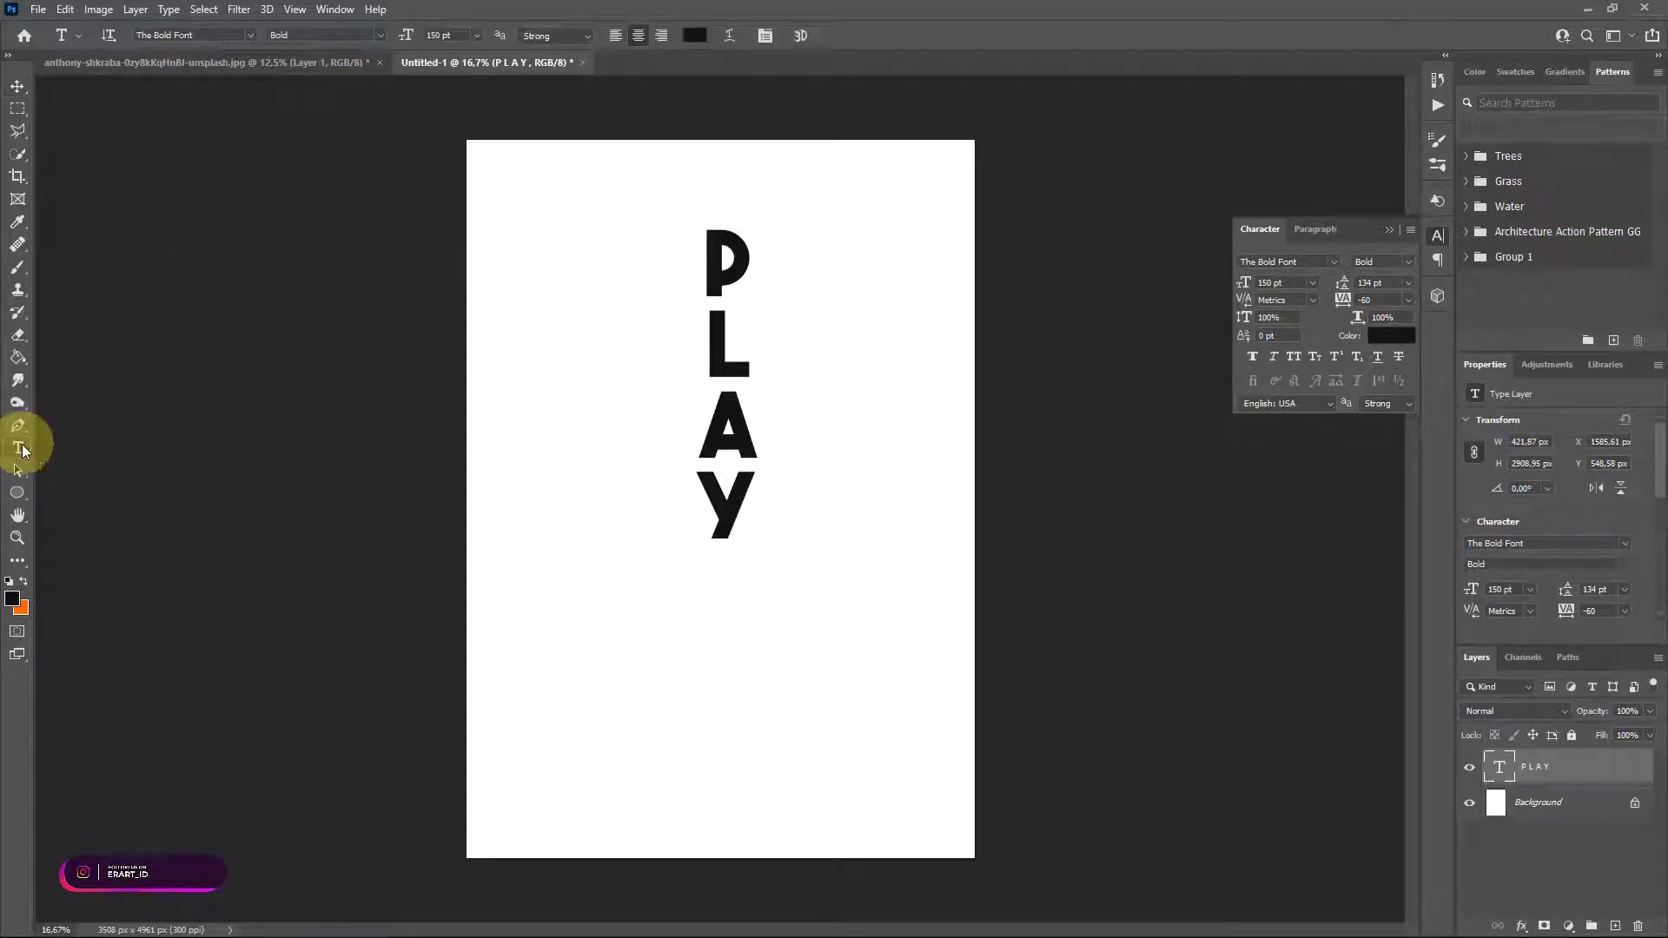
{"action": "left_click", "coordinate": [806, 560]}
{"action": "type", "text": "M "}
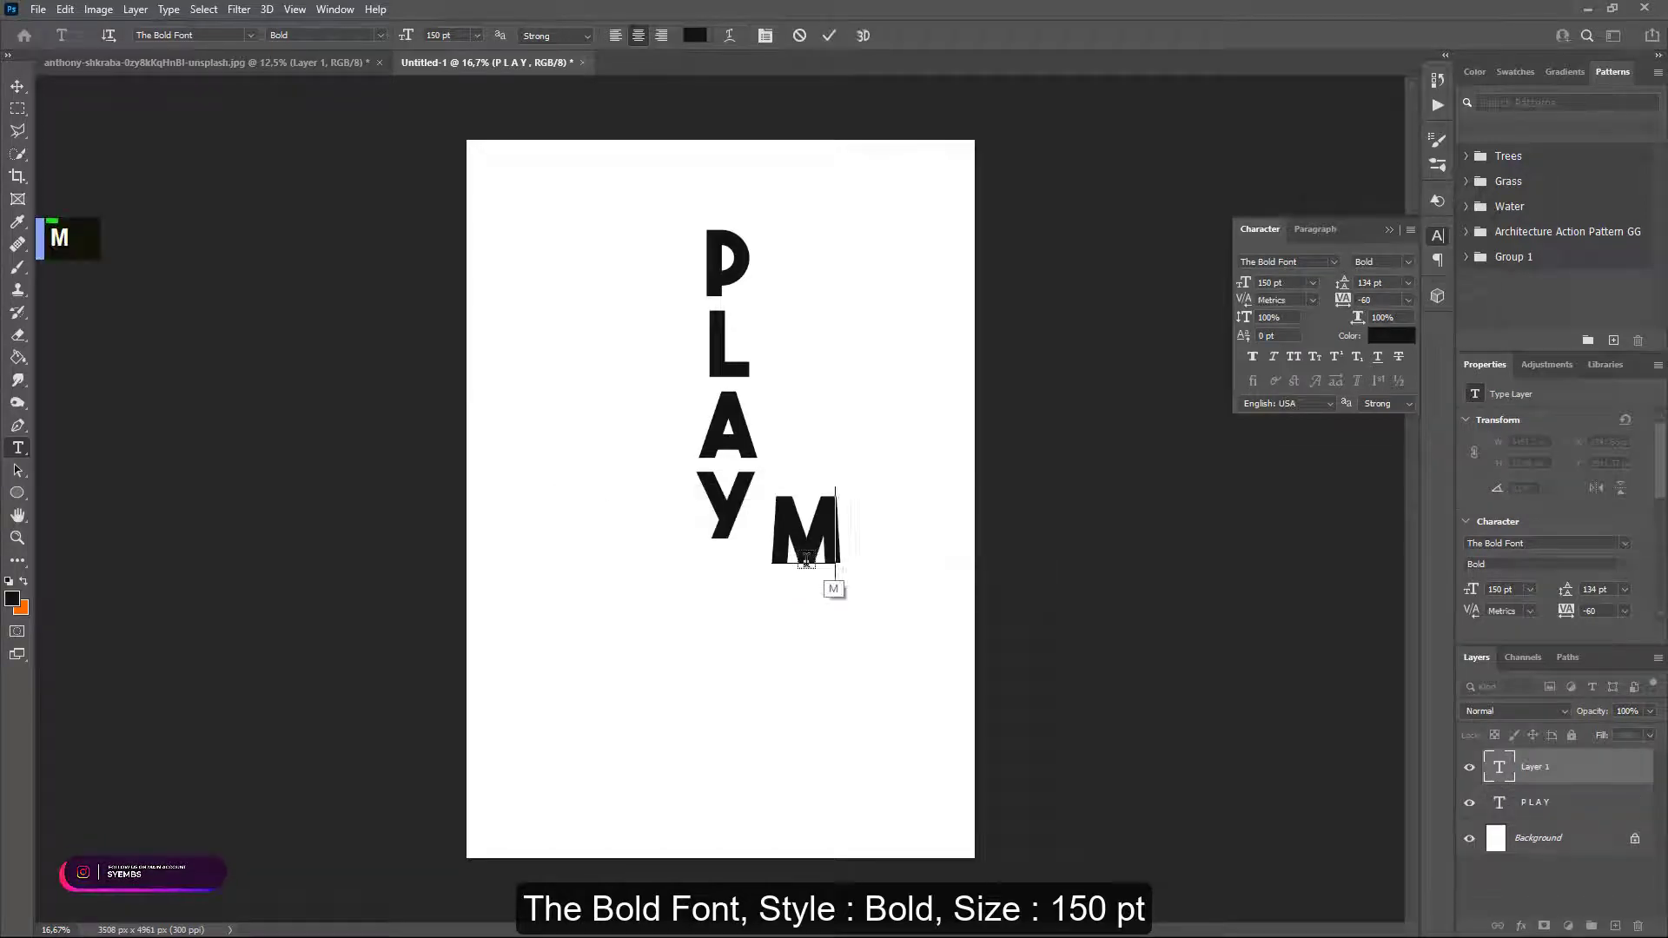
{"action": "type", "text": "U S"}
{"action": "key", "text": "Return"}
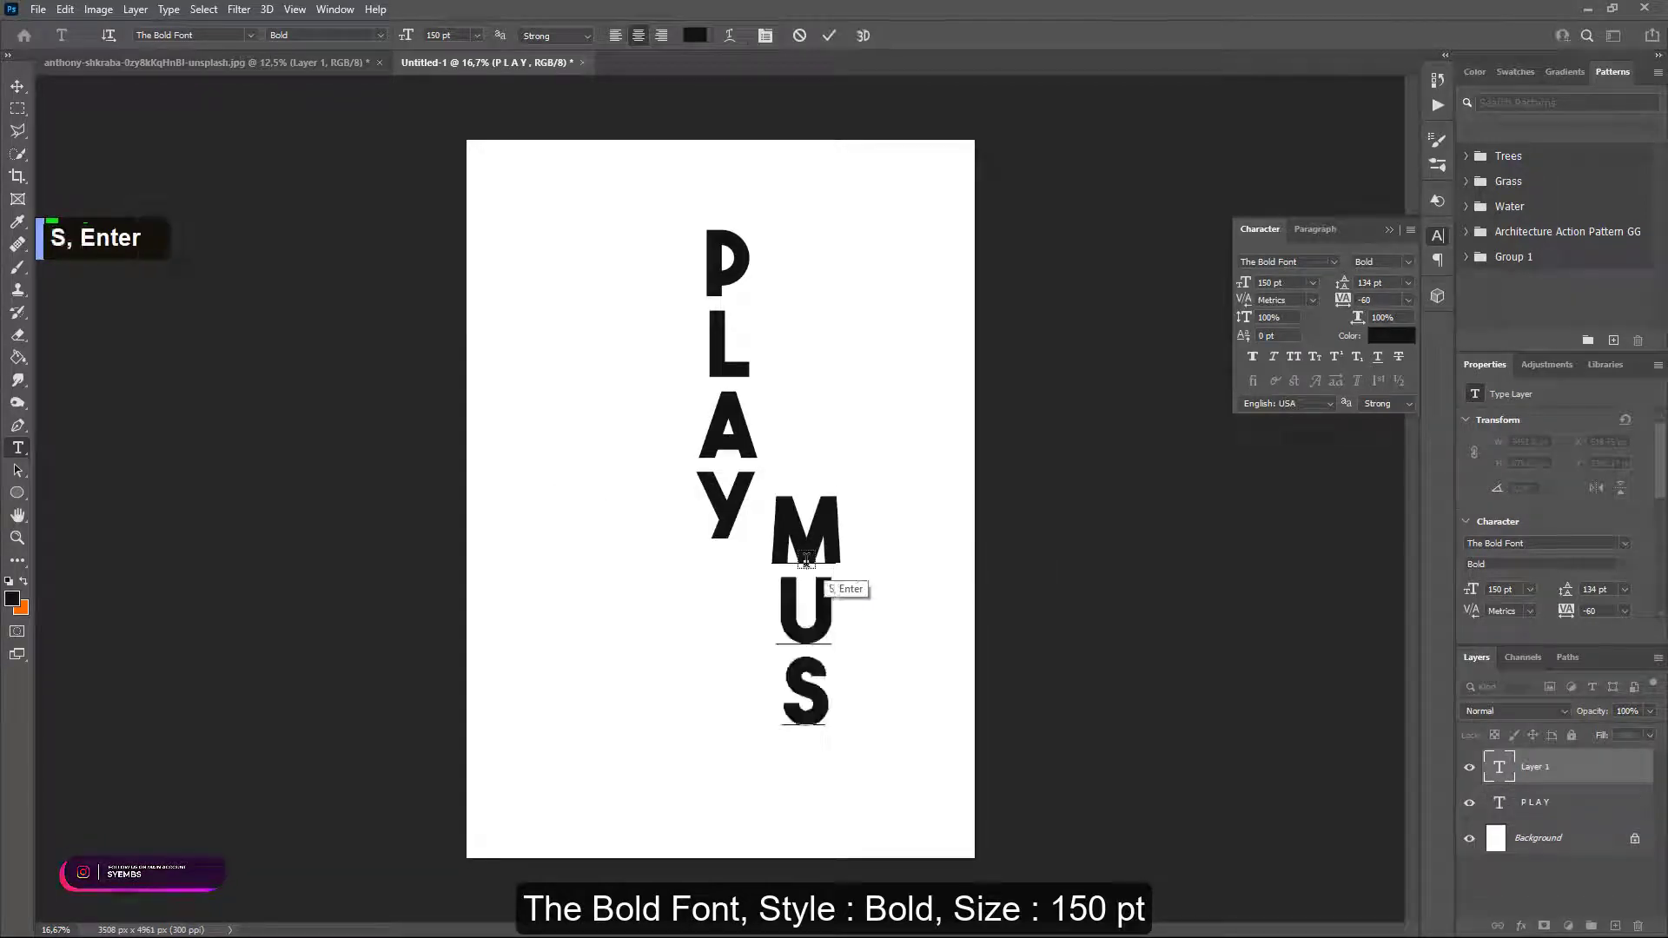
{"action": "type", "text": "I"}
{"action": "key", "text": "Return"}
{"action": "type", "text": "C"}
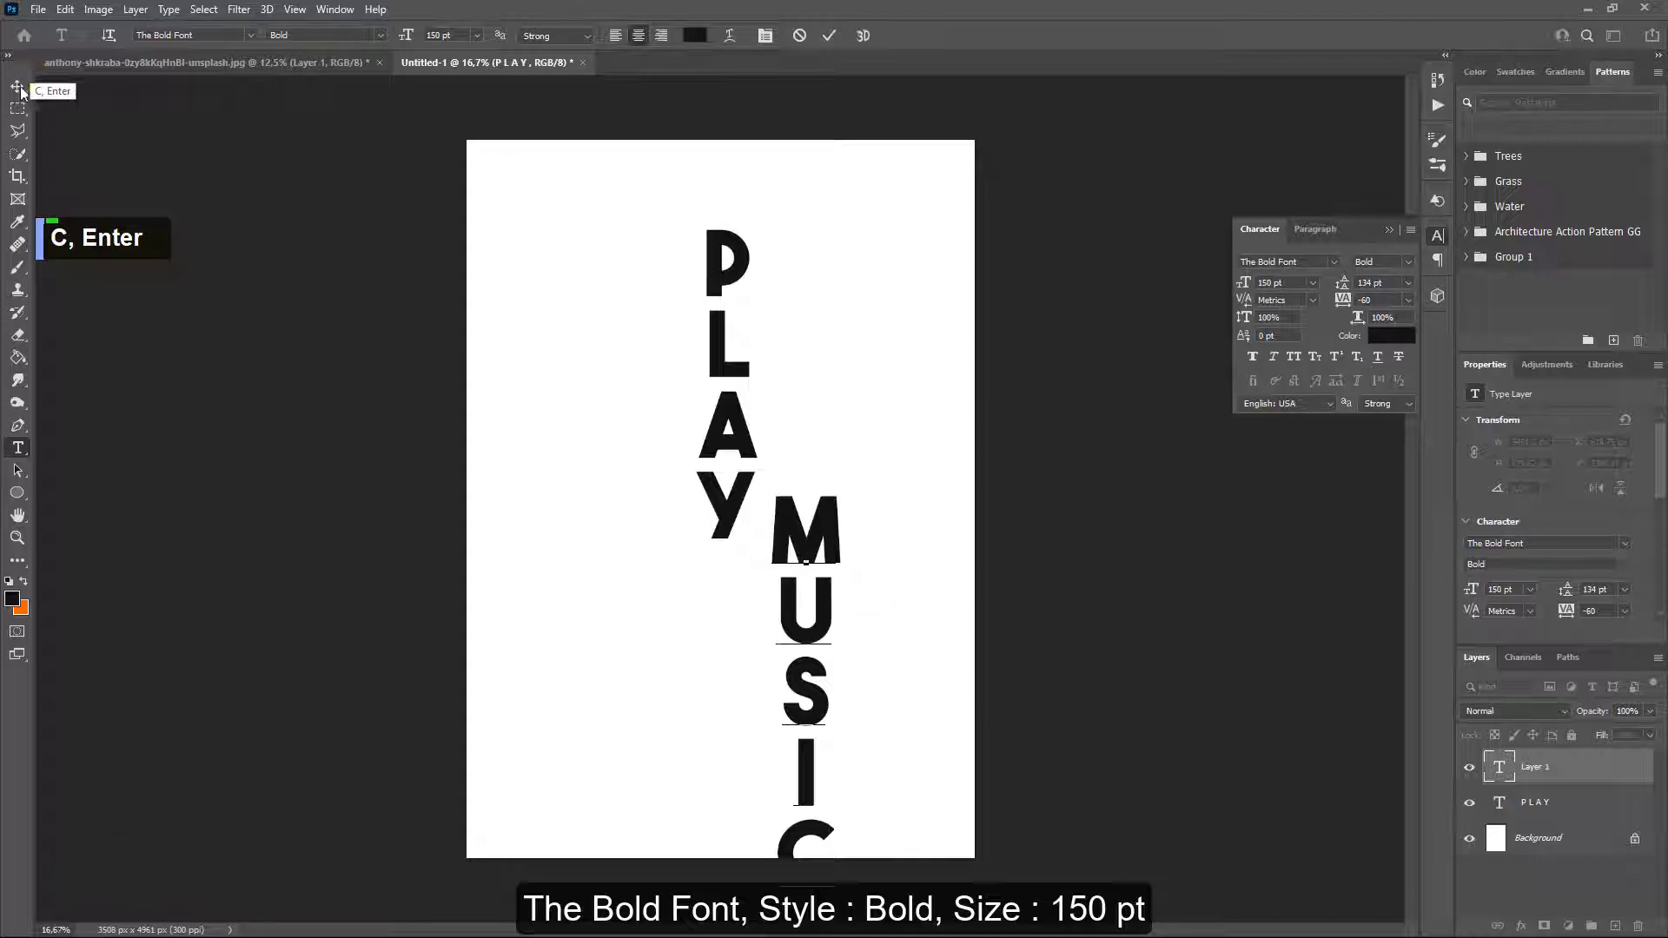
{"action": "left_click_drag", "start_coordinate": [785, 512], "coordinate": [774, 328], "text": "ctrl"}
Fine-tune the MUSIC position with the arrow keys.
{"action": "key", "text": "Up"}
{"action": "key", "text": "Up"}
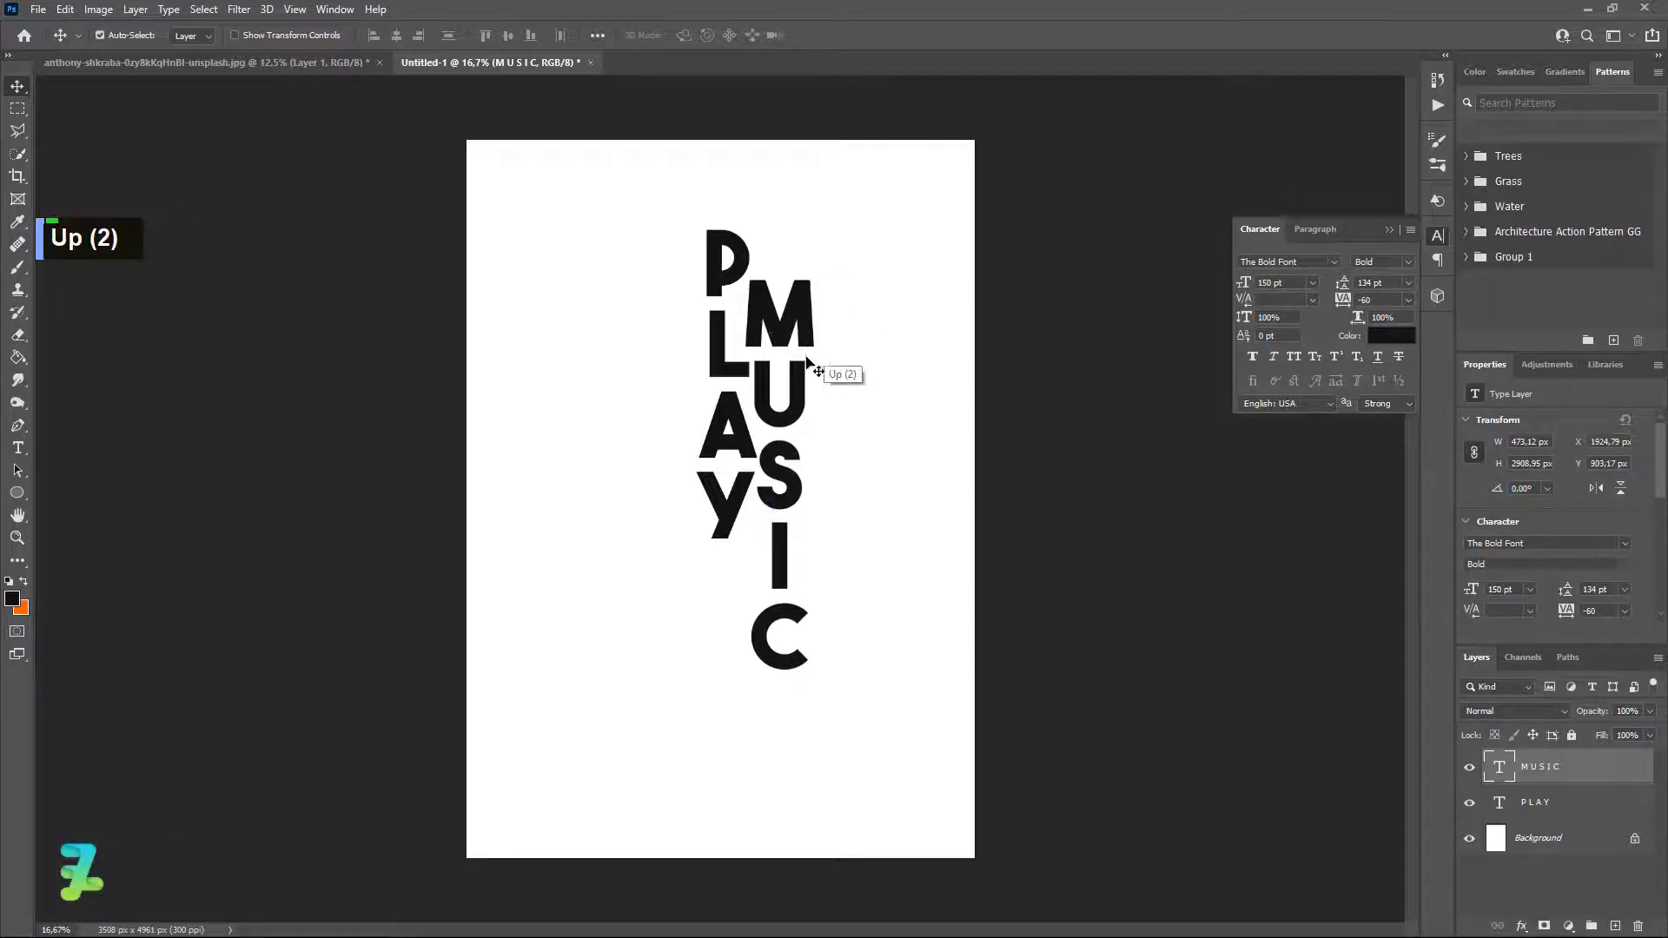
{"action": "key", "text": "Left"}
{"action": "key", "text": "Right"}
{"action": "key", "text": "Right"}
{"action": "key", "text": "Right"}
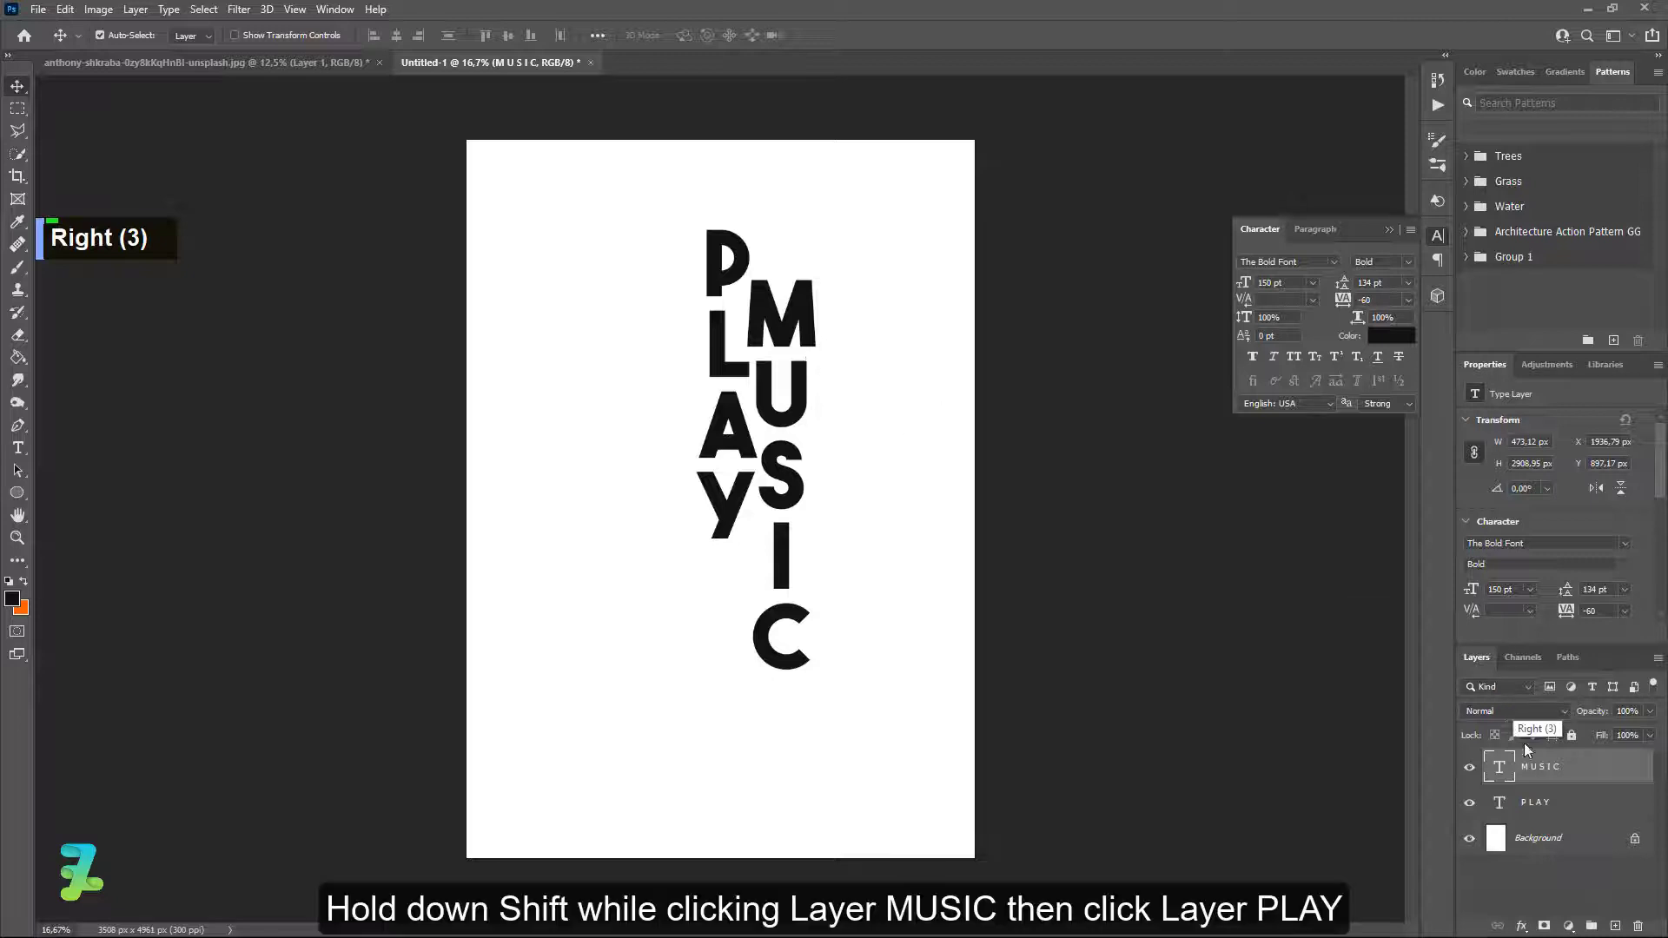
Convert the PLAY and MUSIC layers into one smart object and shift it slightly down-right.
{"action": "left_click", "coordinate": [1556, 811], "text": "shift"}
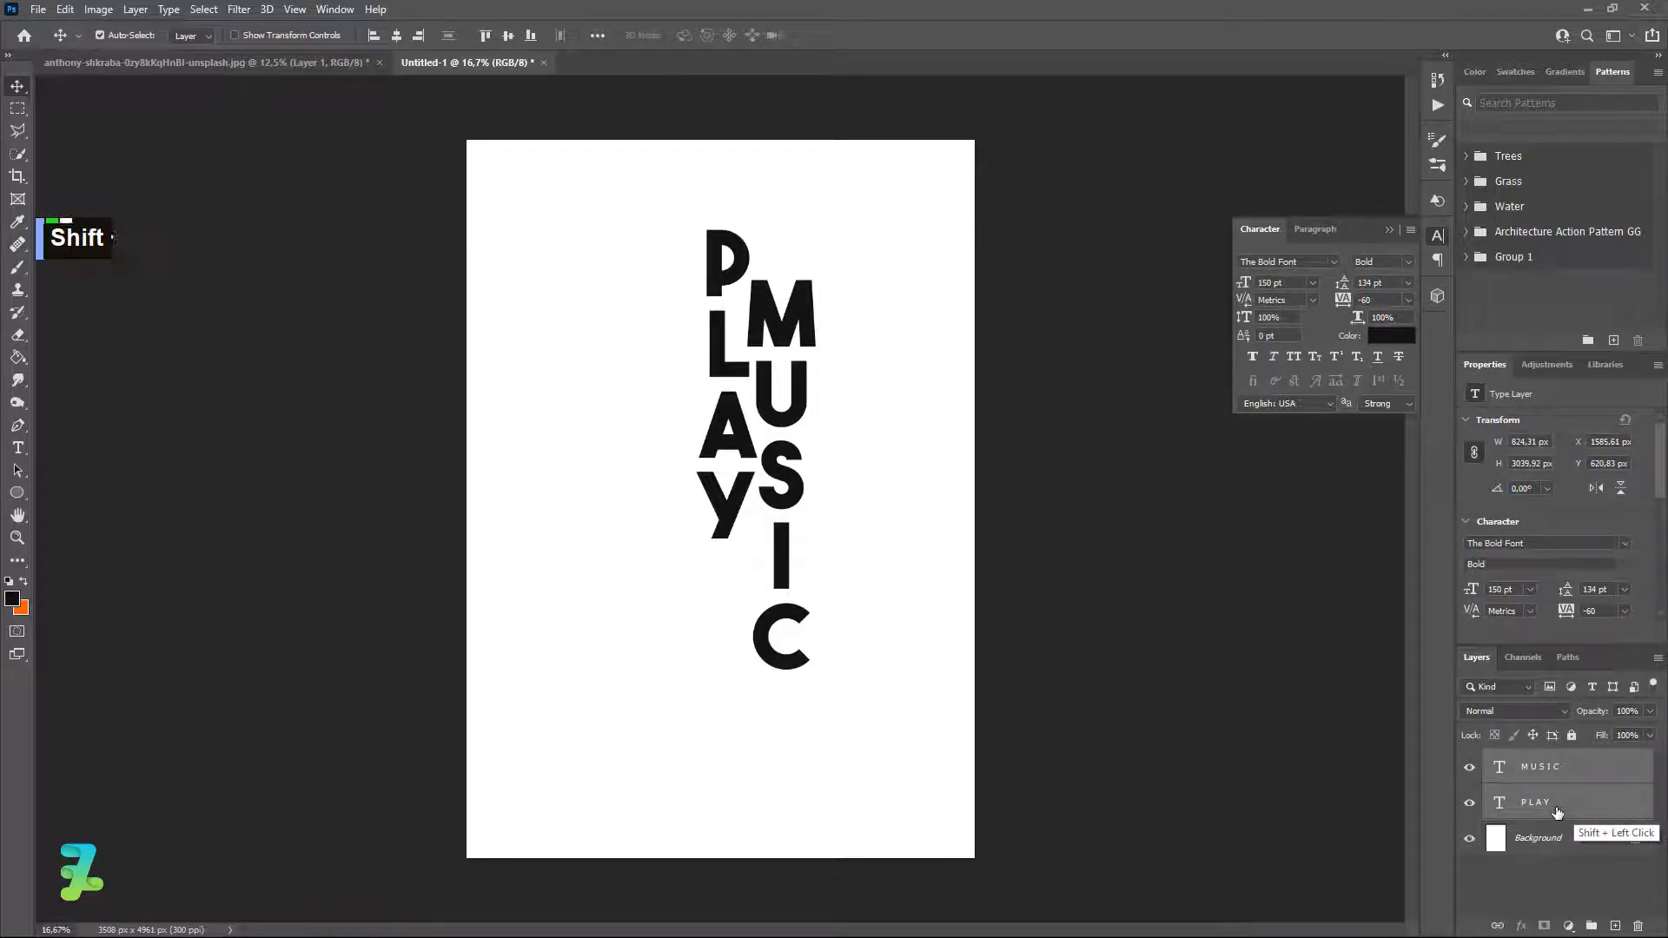
{"action": "right_click", "coordinate": [1556, 811]}
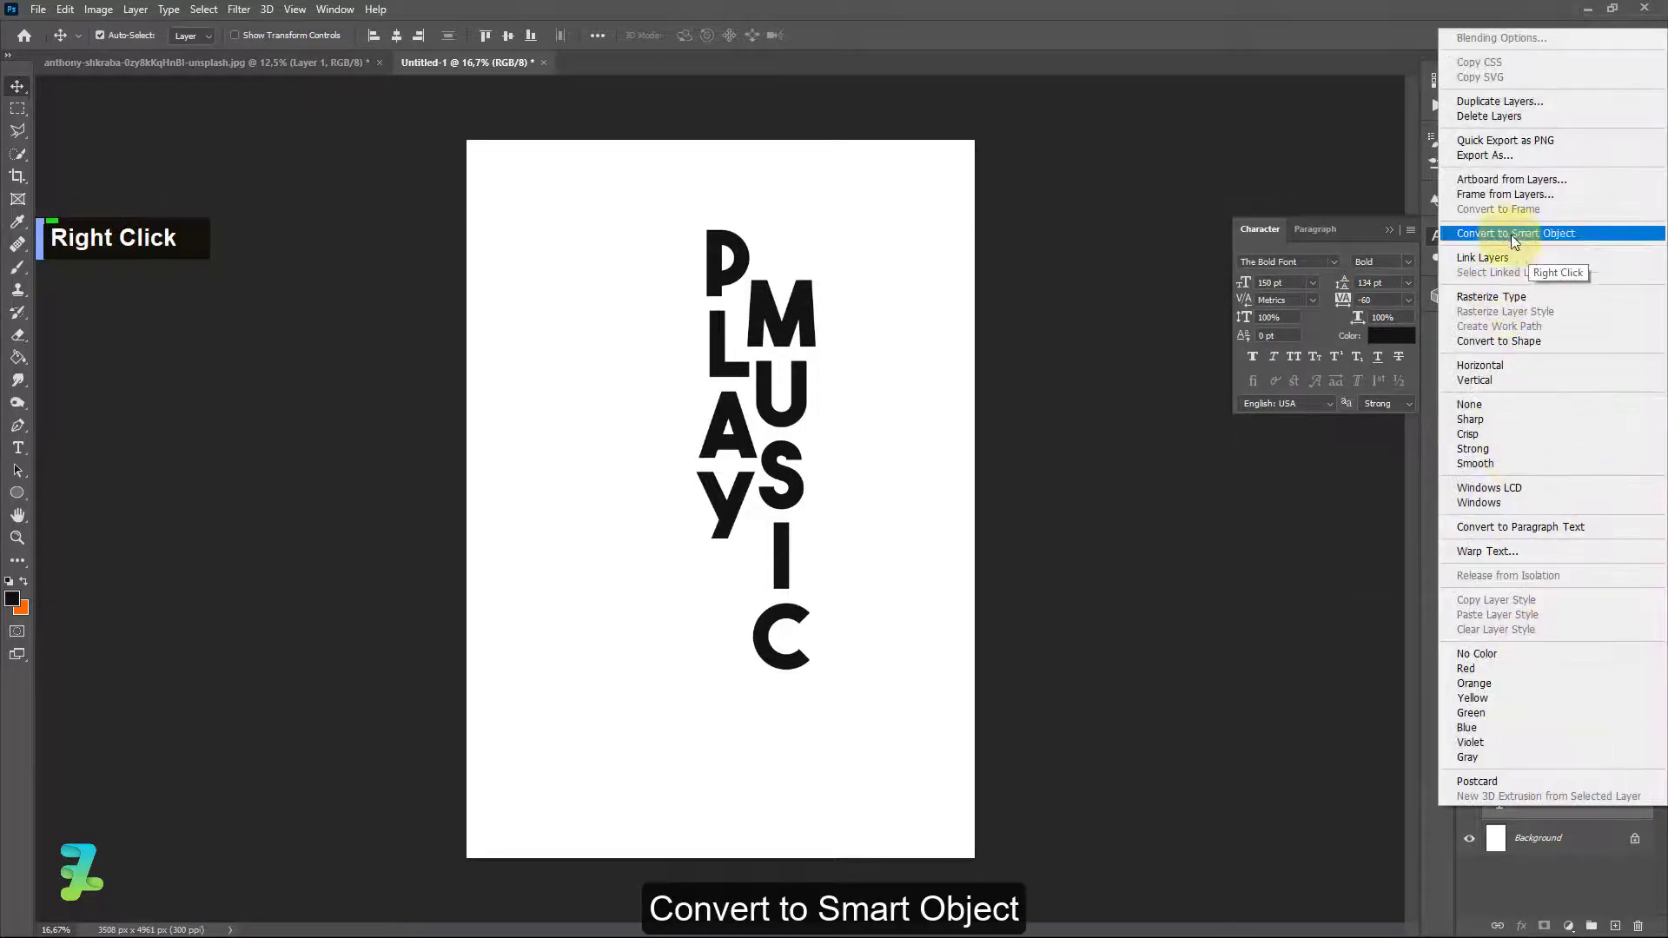
{"action": "left_click", "coordinate": [1512, 233]}
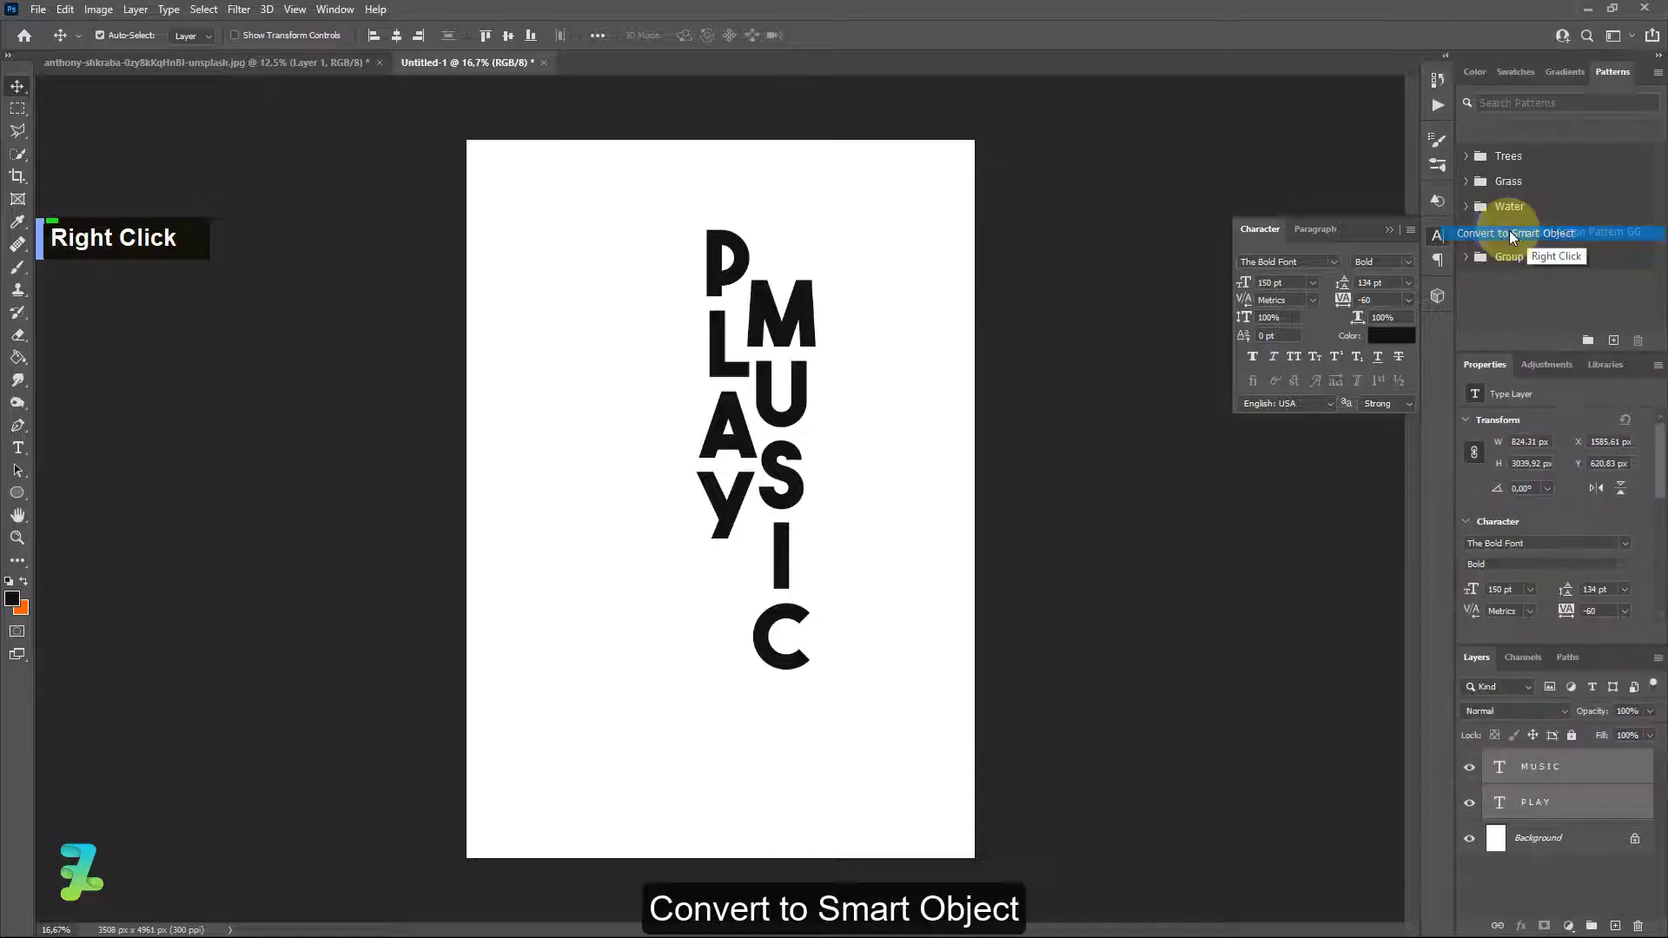
{"action": "left_click", "coordinate": [758, 481], "text": "ctrl"}
{"action": "left_click_drag", "start_coordinate": [759, 480], "coordinate": [770, 495]}
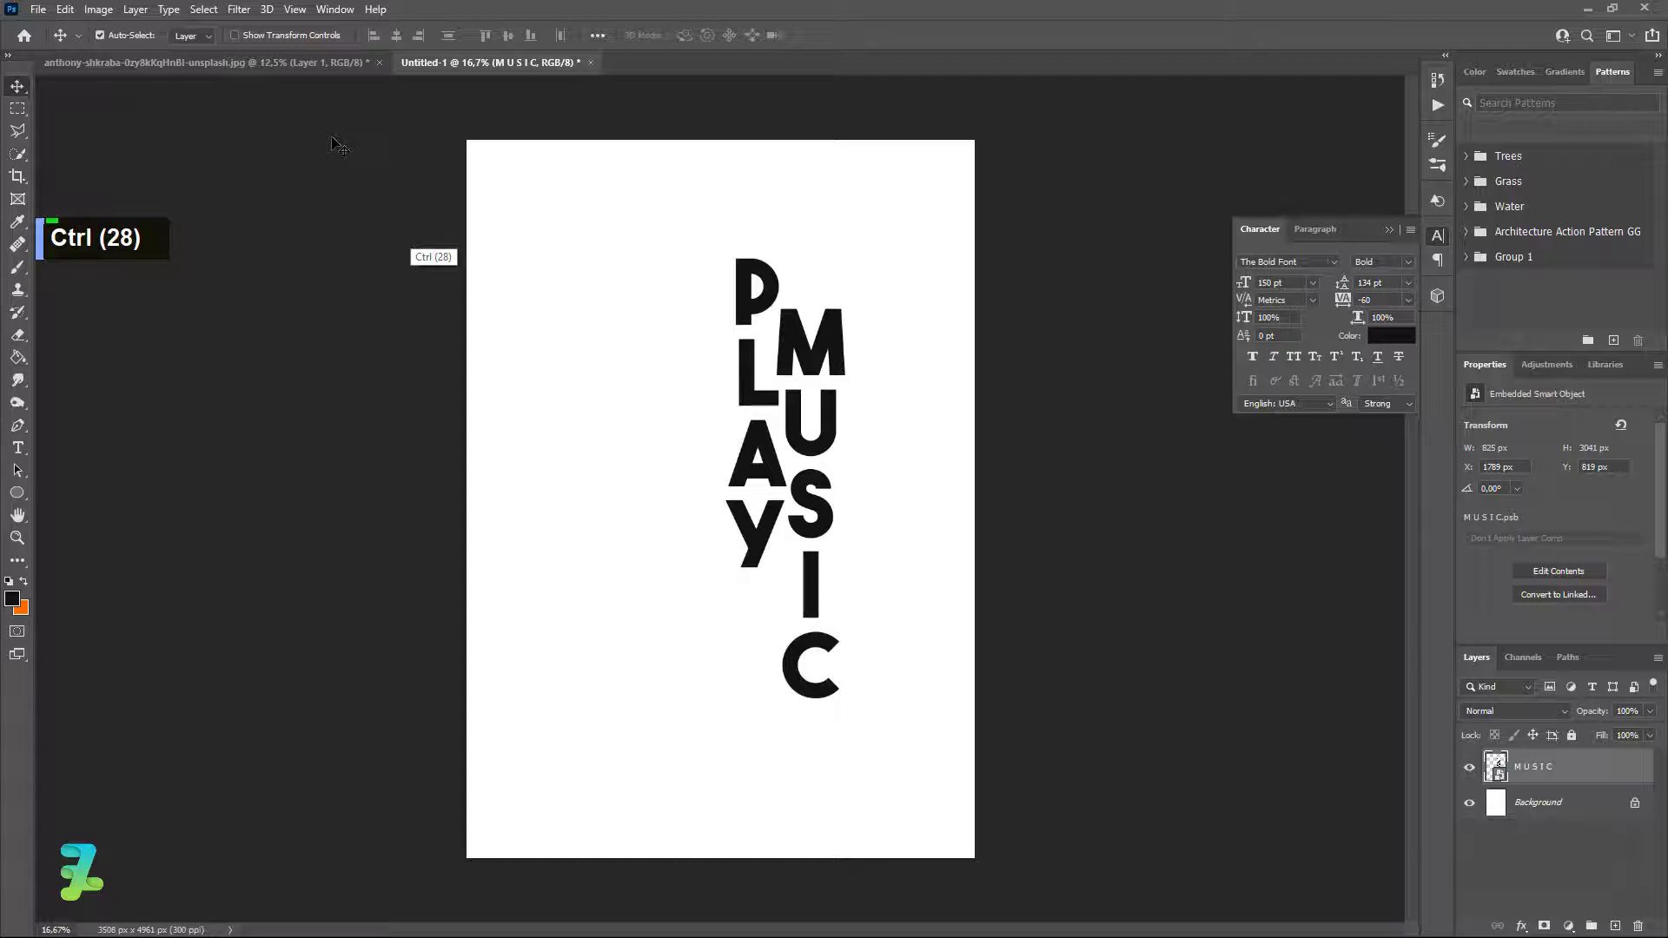
{"action": "left_click", "coordinate": [318, 62]}
Drag both layers of the woman's photo into the Untitled-1 poster and shift them upward.
{"action": "left_click", "coordinate": [1536, 802], "text": "shift"}
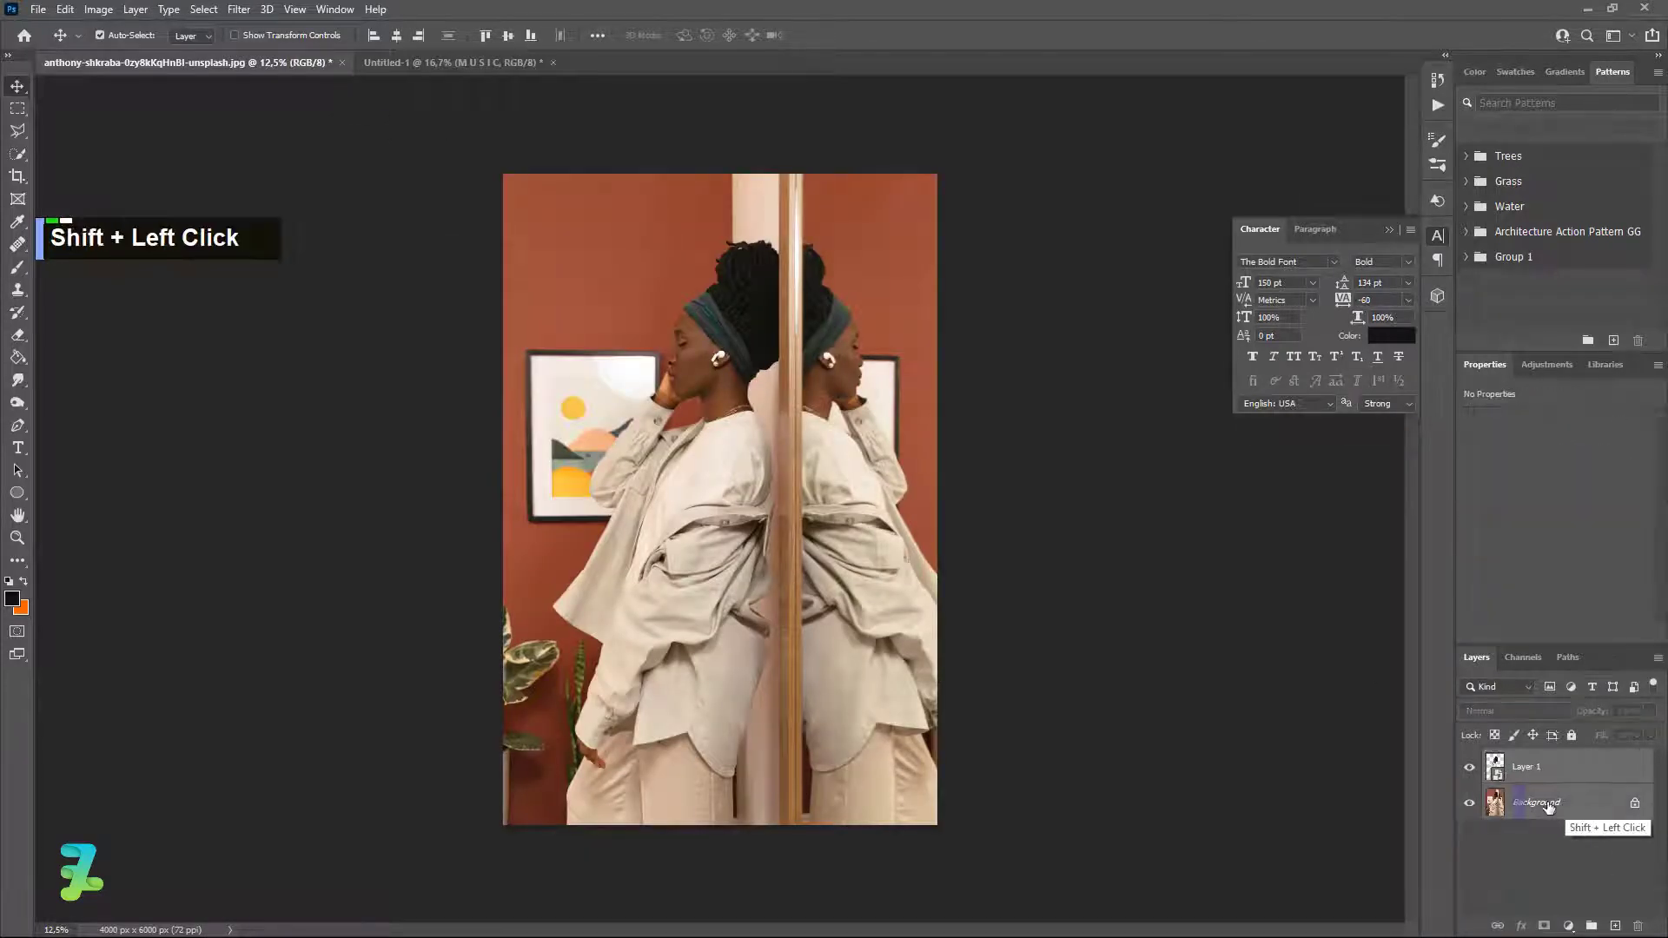
{"action": "right_click", "coordinate": [176, 62]}
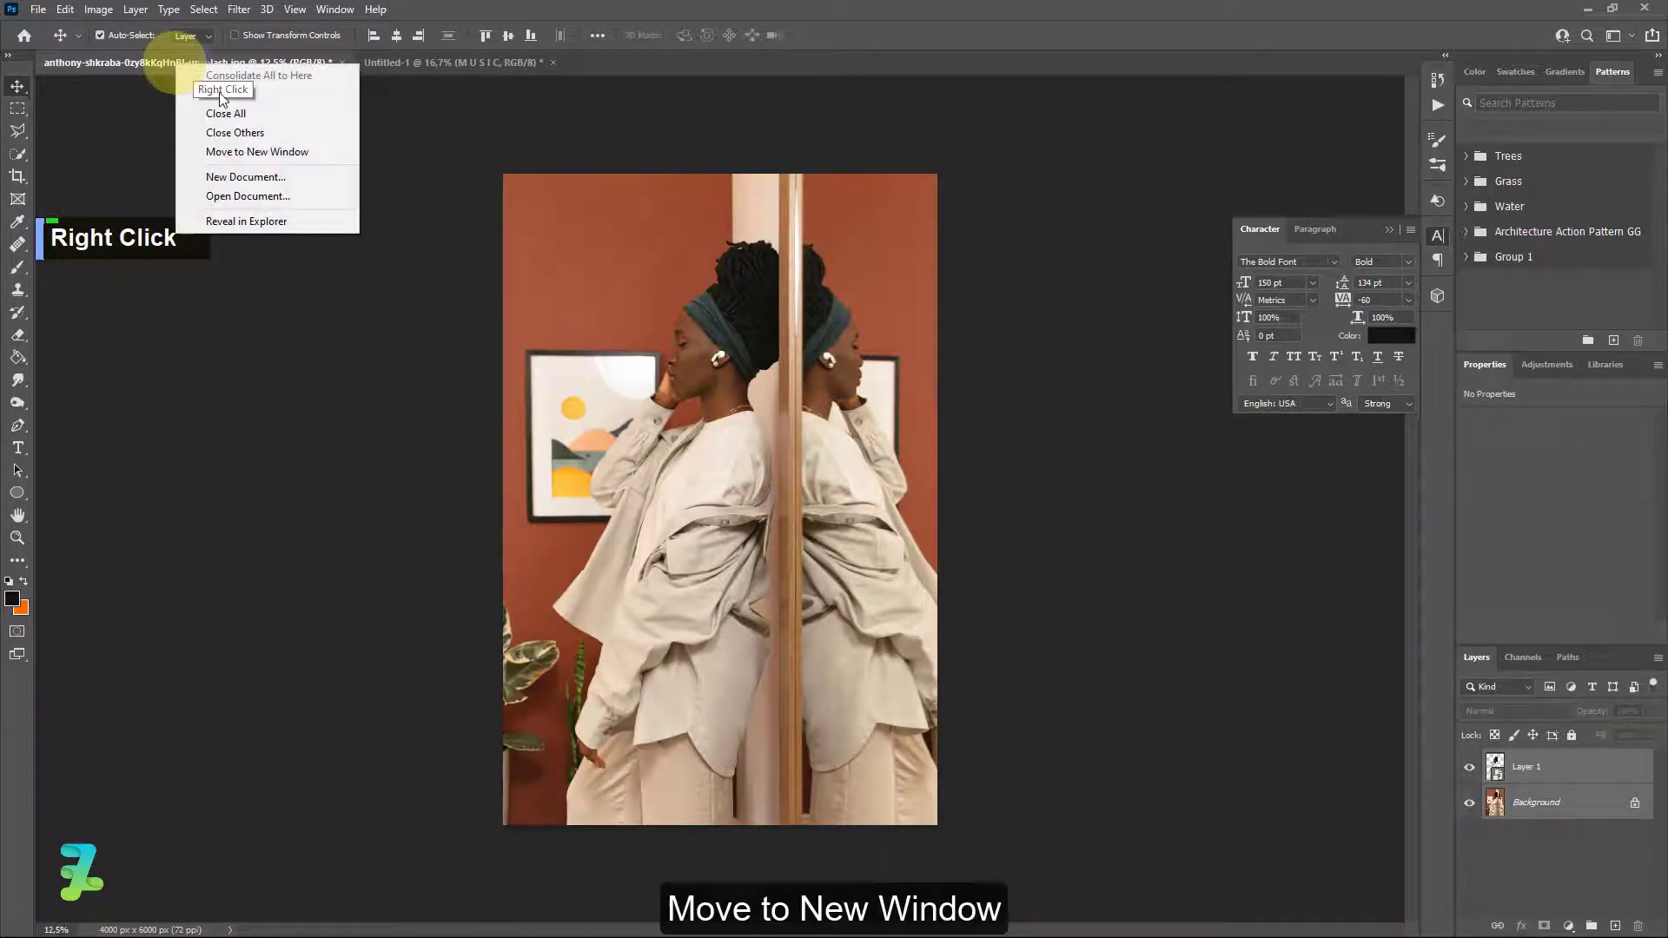
{"action": "left_click", "coordinate": [261, 152]}
{"action": "left_click_drag", "start_coordinate": [1503, 810], "coordinate": [739, 591]}
{"action": "left_click_drag", "start_coordinate": [182, 84], "coordinate": [451, 66]}
{"action": "left_click", "coordinate": [120, 65]}
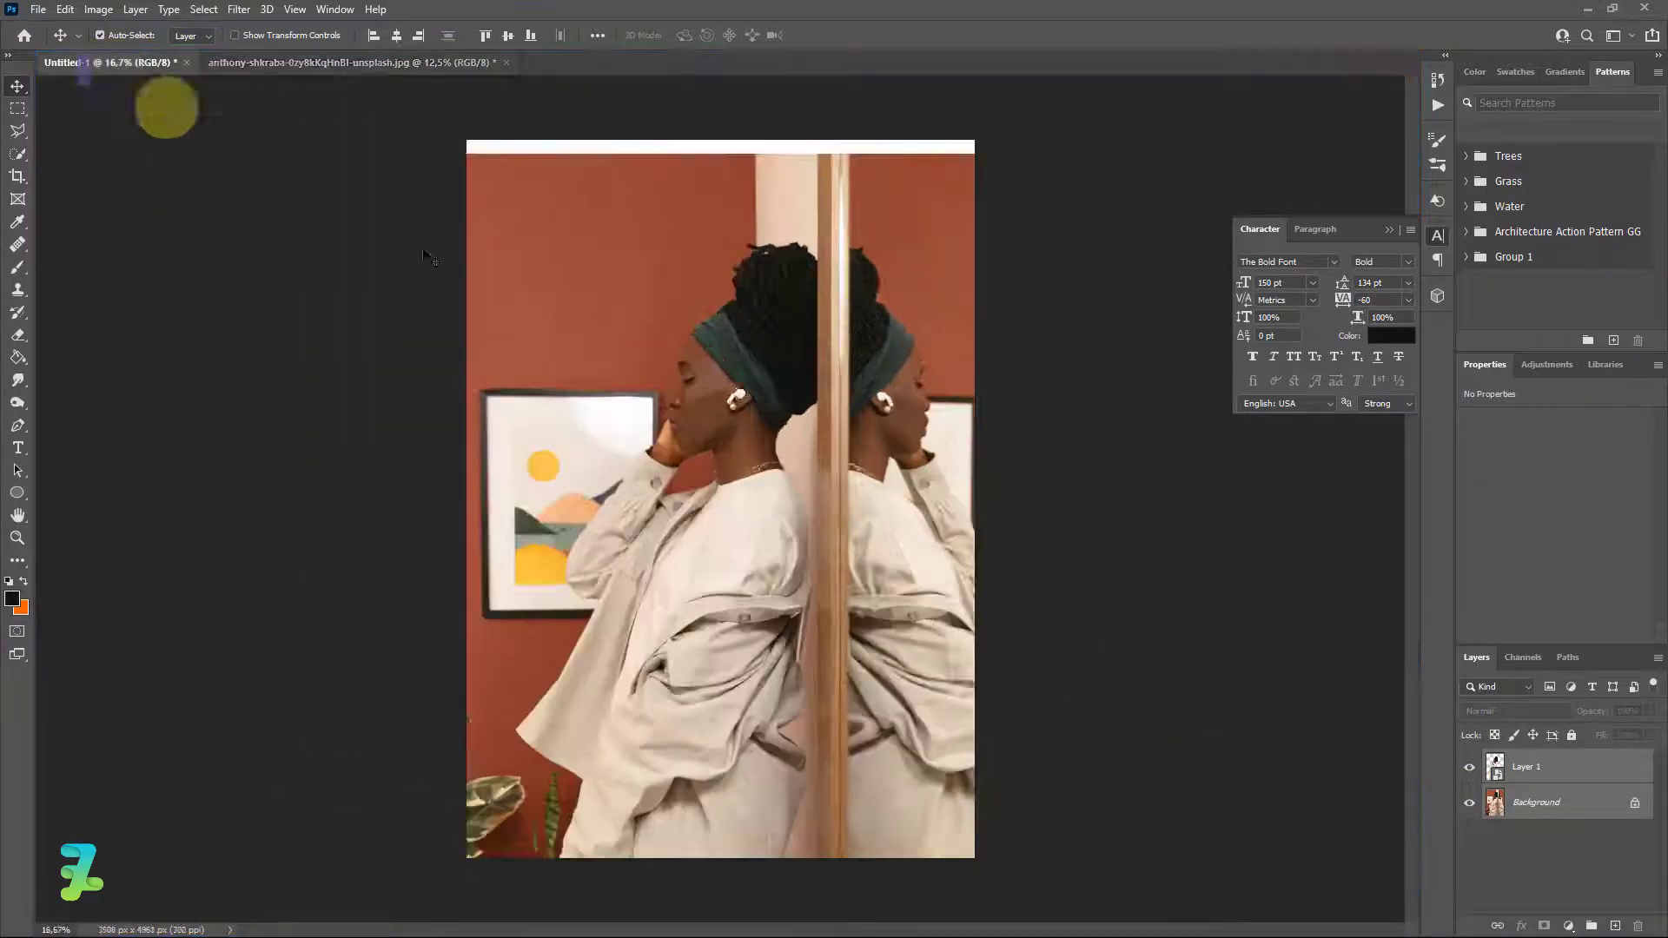
{"action": "left_click_drag", "start_coordinate": [684, 462], "coordinate": [690, 410]}
Free-transform the photo down to about 63% and centre it on the white page.
{"action": "key", "text": "ctrl+t"}
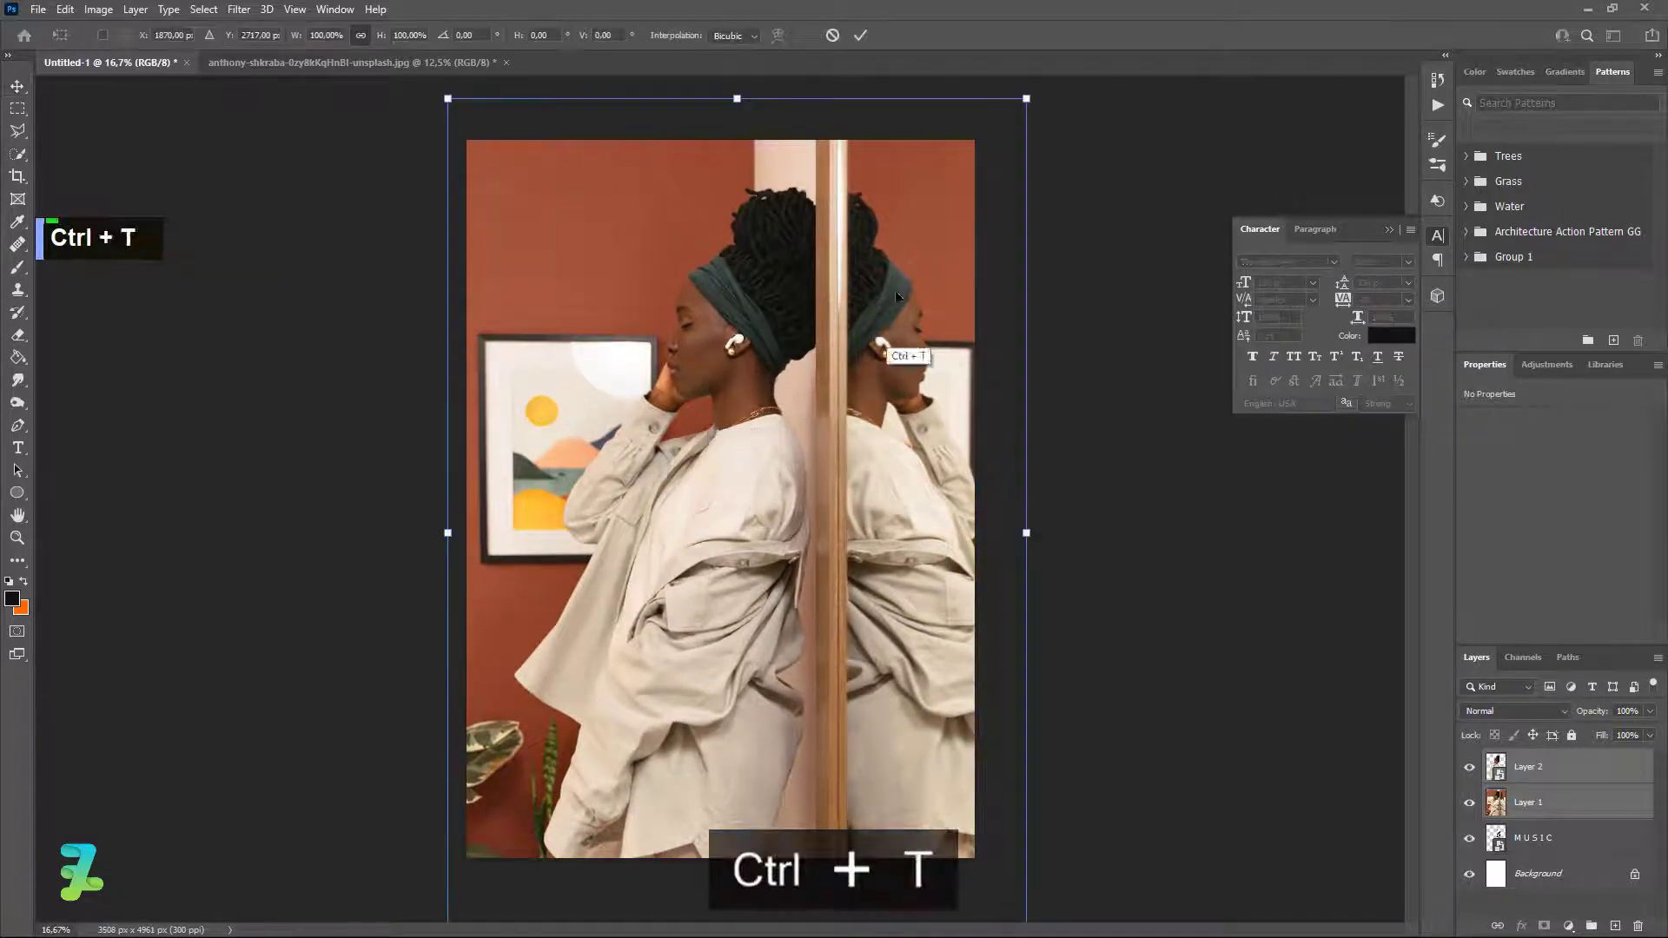
{"action": "left_click_drag", "start_coordinate": [1026, 100], "coordinate": [975, 152]}
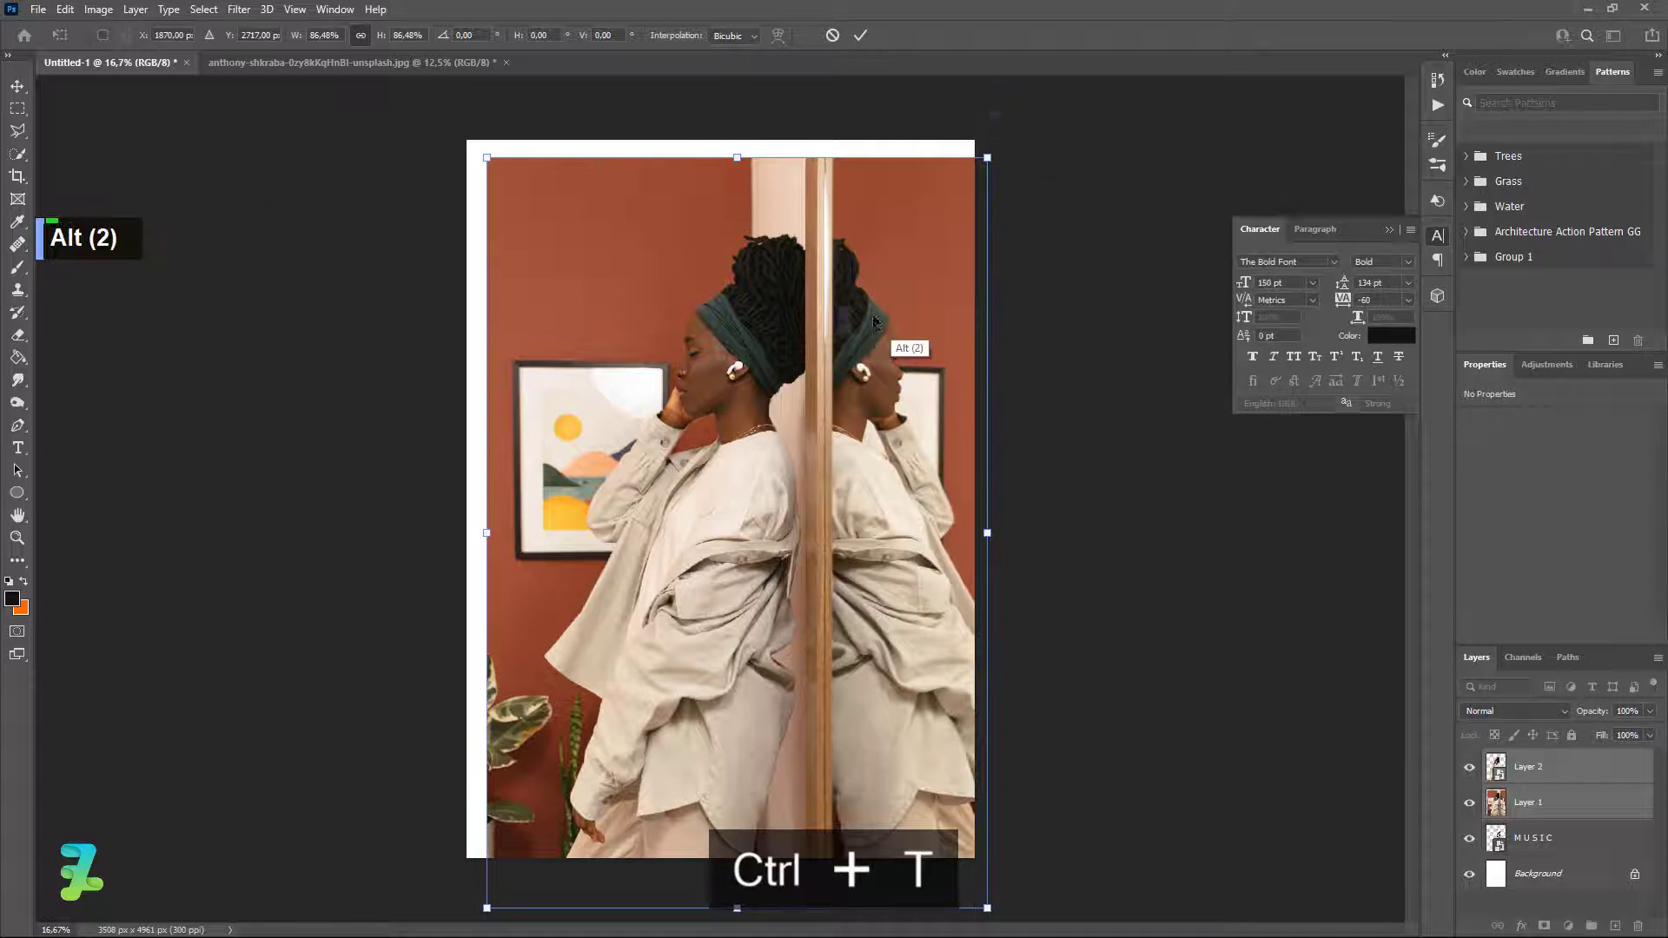
{"action": "left_click_drag", "start_coordinate": [879, 326], "coordinate": [867, 309]}
{"action": "left_click_drag", "start_coordinate": [474, 888], "coordinate": [457, 901]}
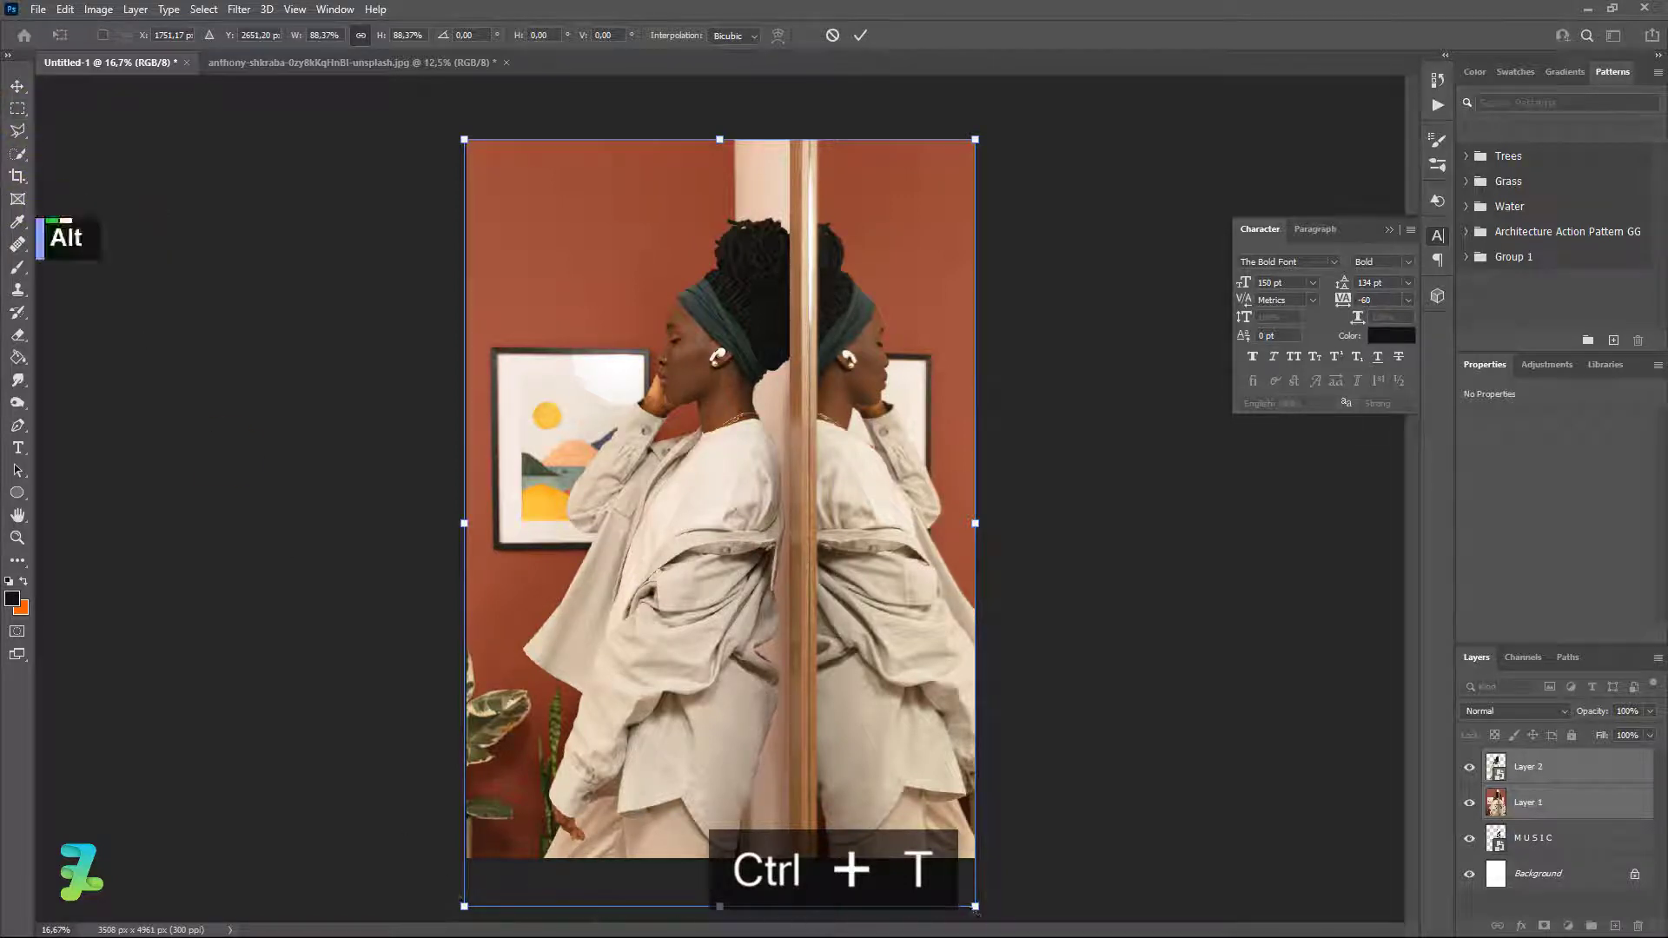
{"action": "left_click_drag", "start_coordinate": [975, 907], "coordinate": [904, 789]}
{"action": "left_click_drag", "start_coordinate": [794, 599], "coordinate": [774, 558]}
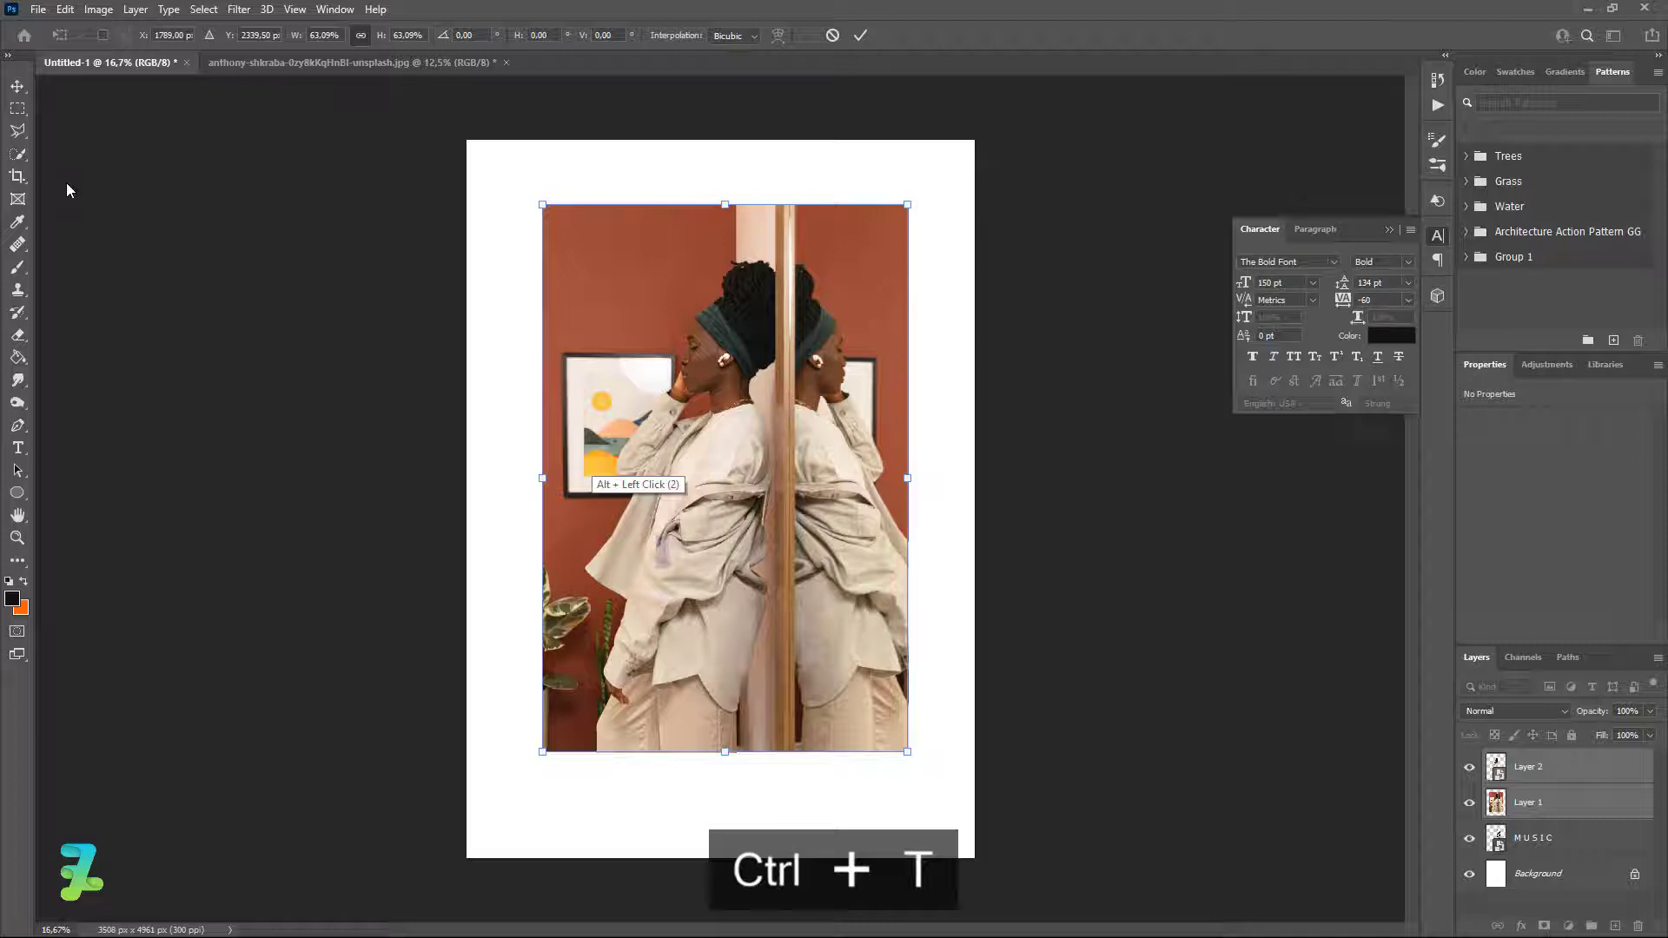
{"action": "left_click", "coordinate": [15, 108]}
{"action": "left_click", "coordinate": [17, 85]}
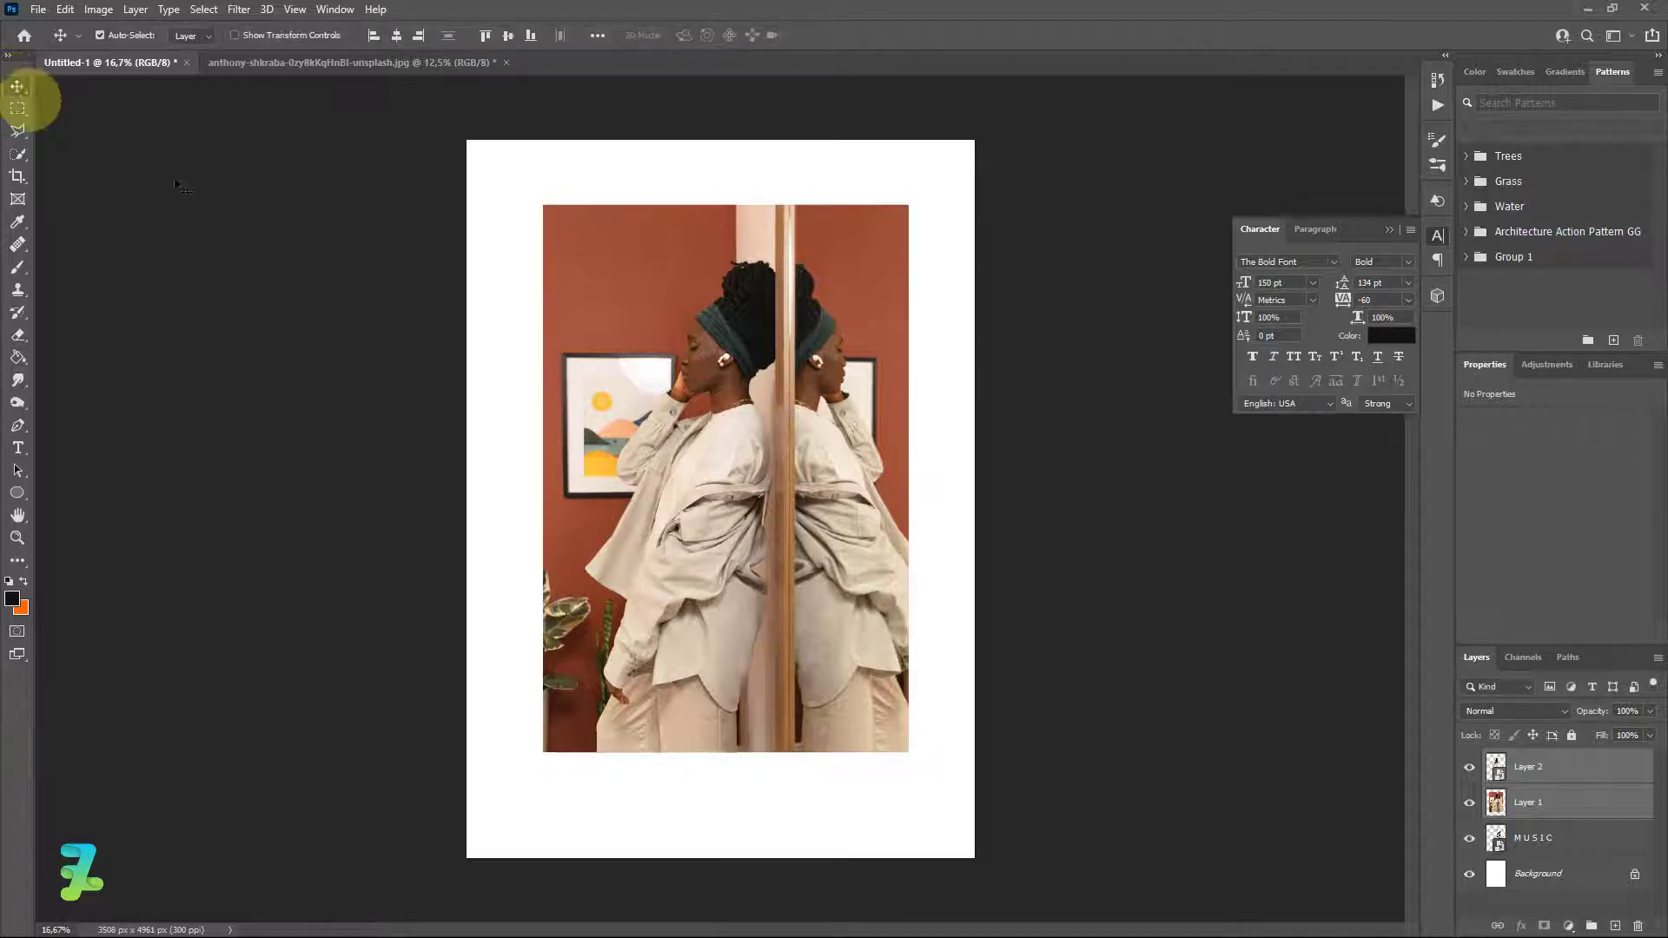
Group the photo layers, hide Layer 1, and move the cut-out woman up-left.
{"action": "key", "text": "ctrl+g"}
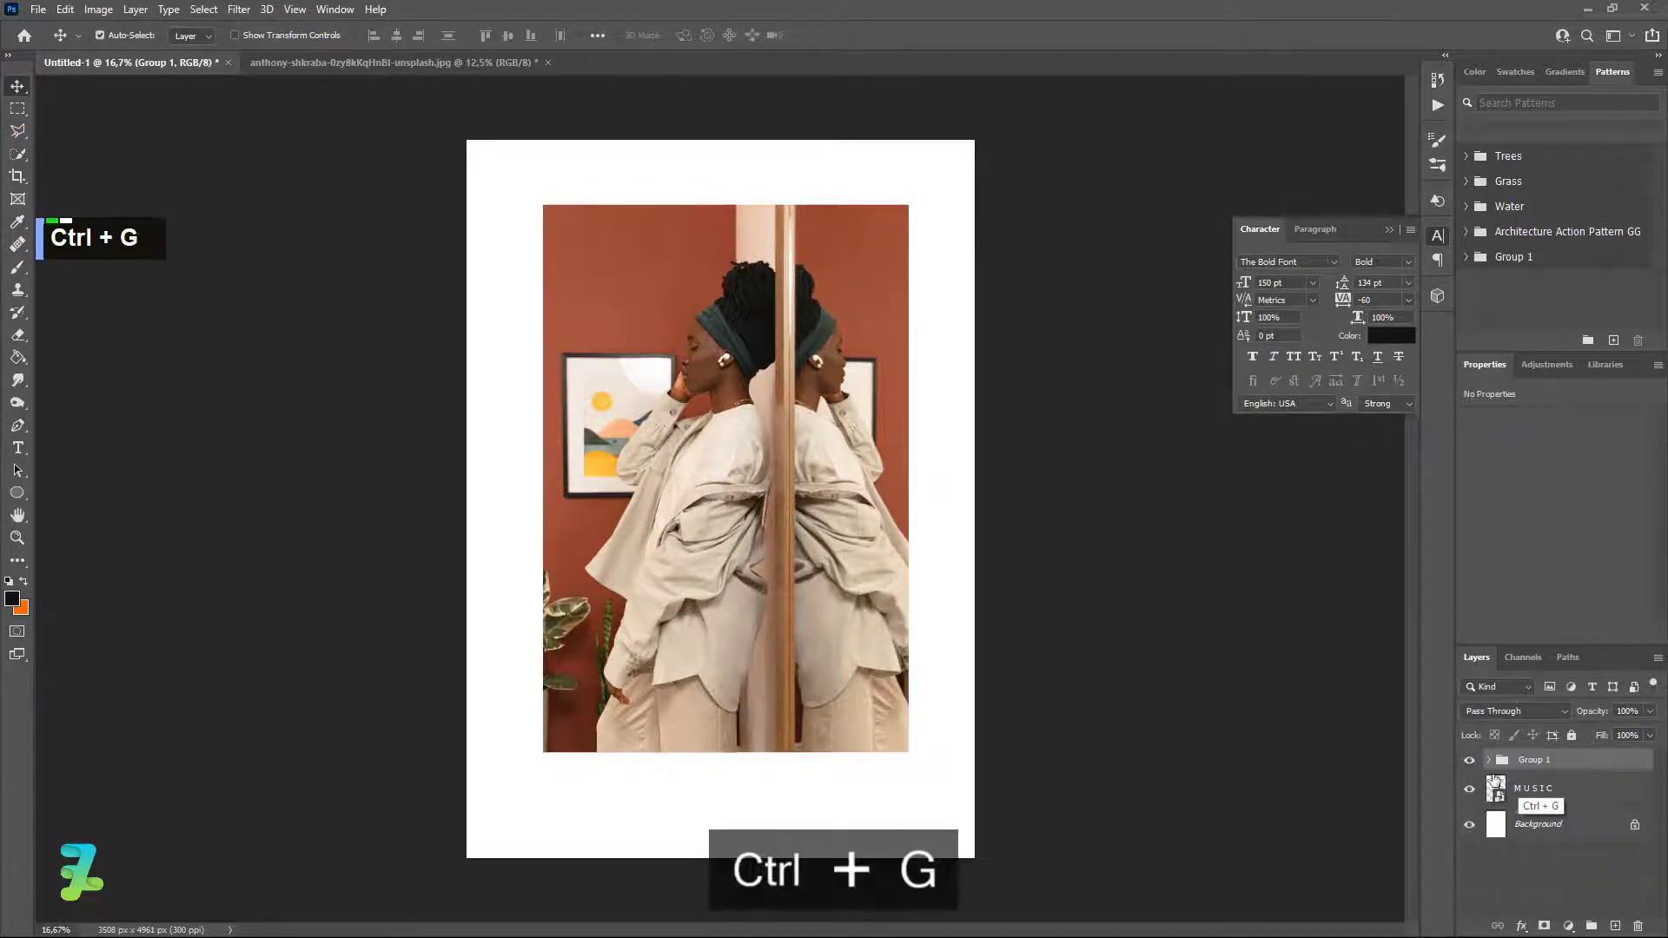
{"action": "left_click", "coordinate": [1490, 762]}
{"action": "left_click", "coordinate": [1468, 825]}
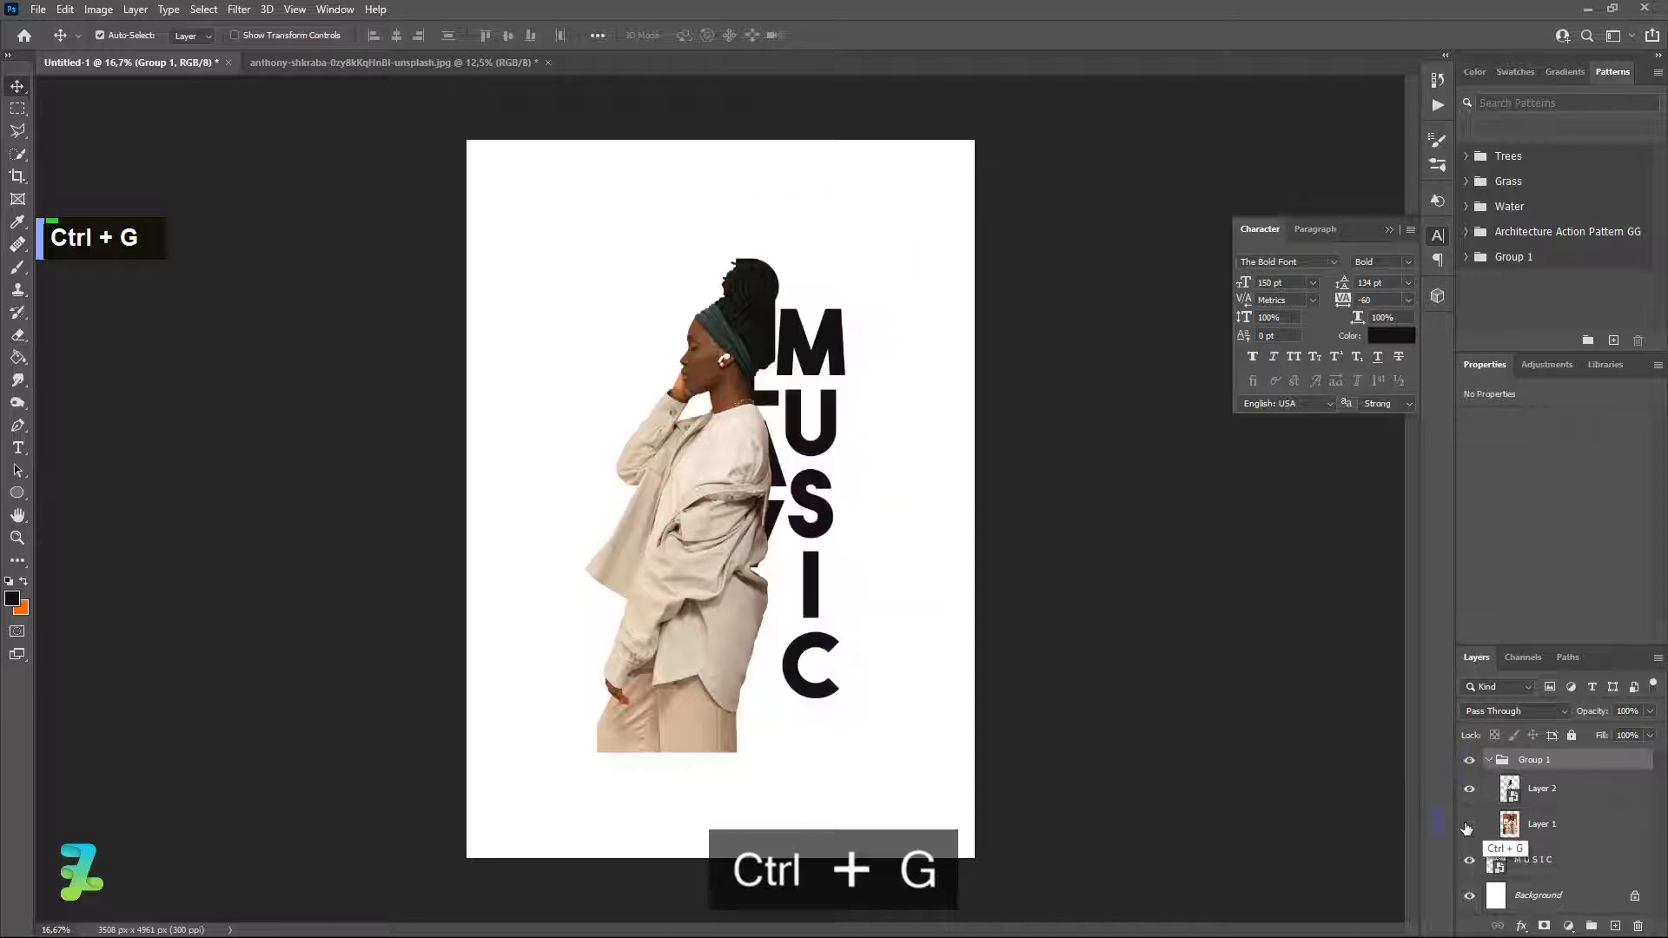
{"action": "left_click", "coordinate": [1489, 760]}
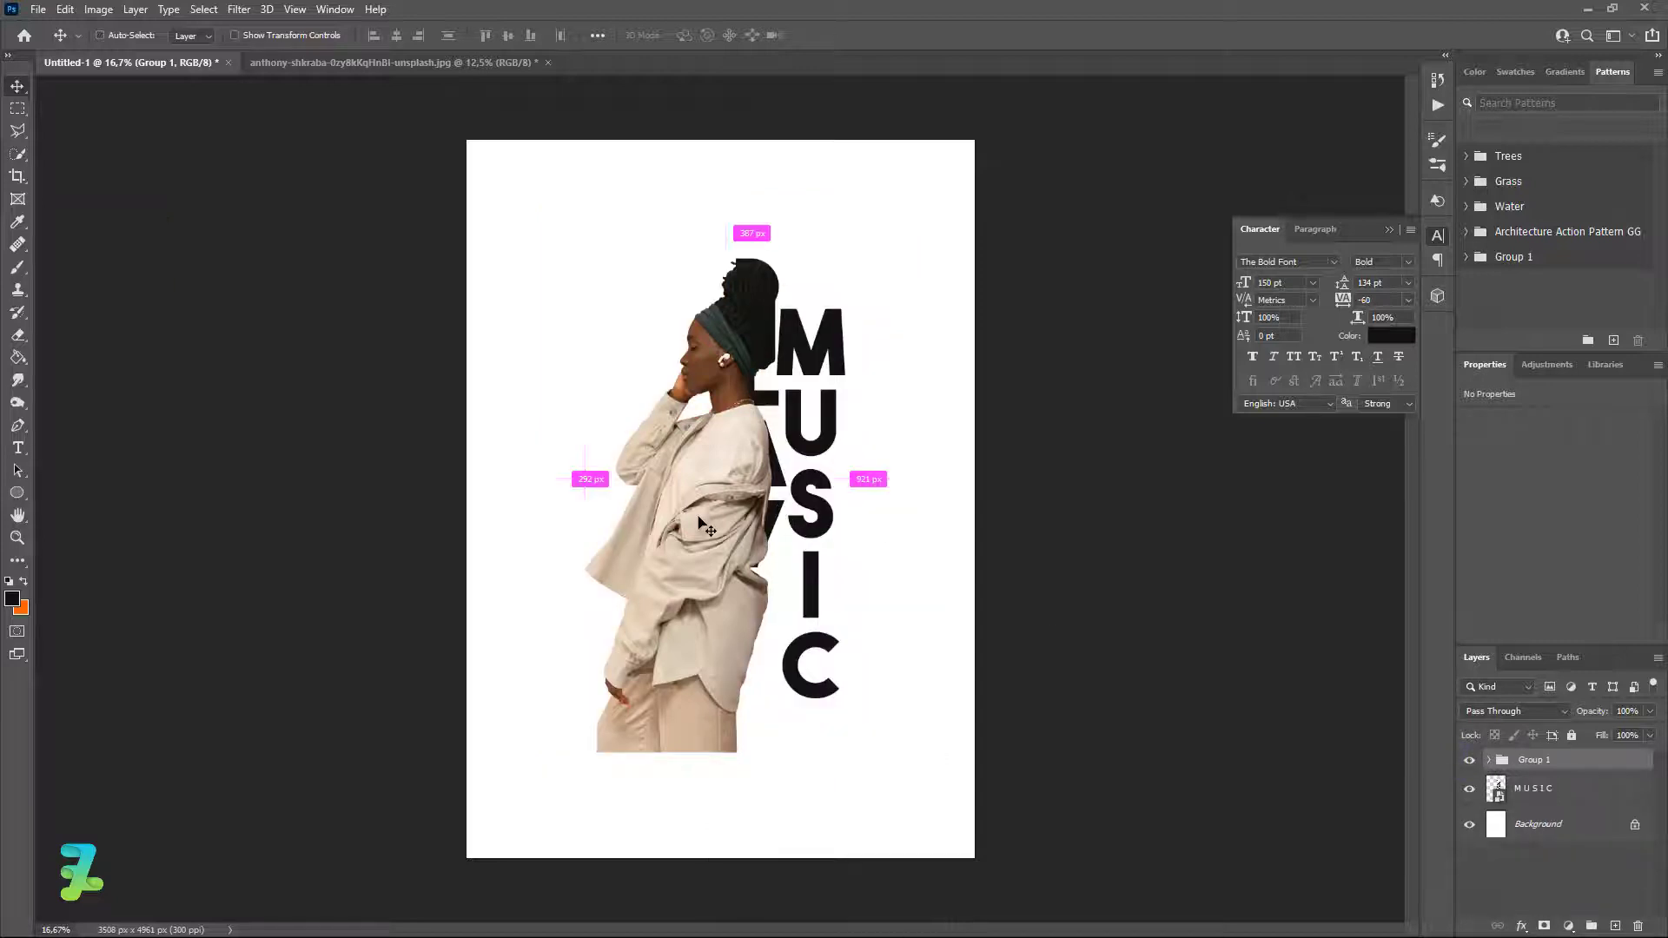
{"action": "left_click_drag", "start_coordinate": [700, 521], "coordinate": [680, 488]}
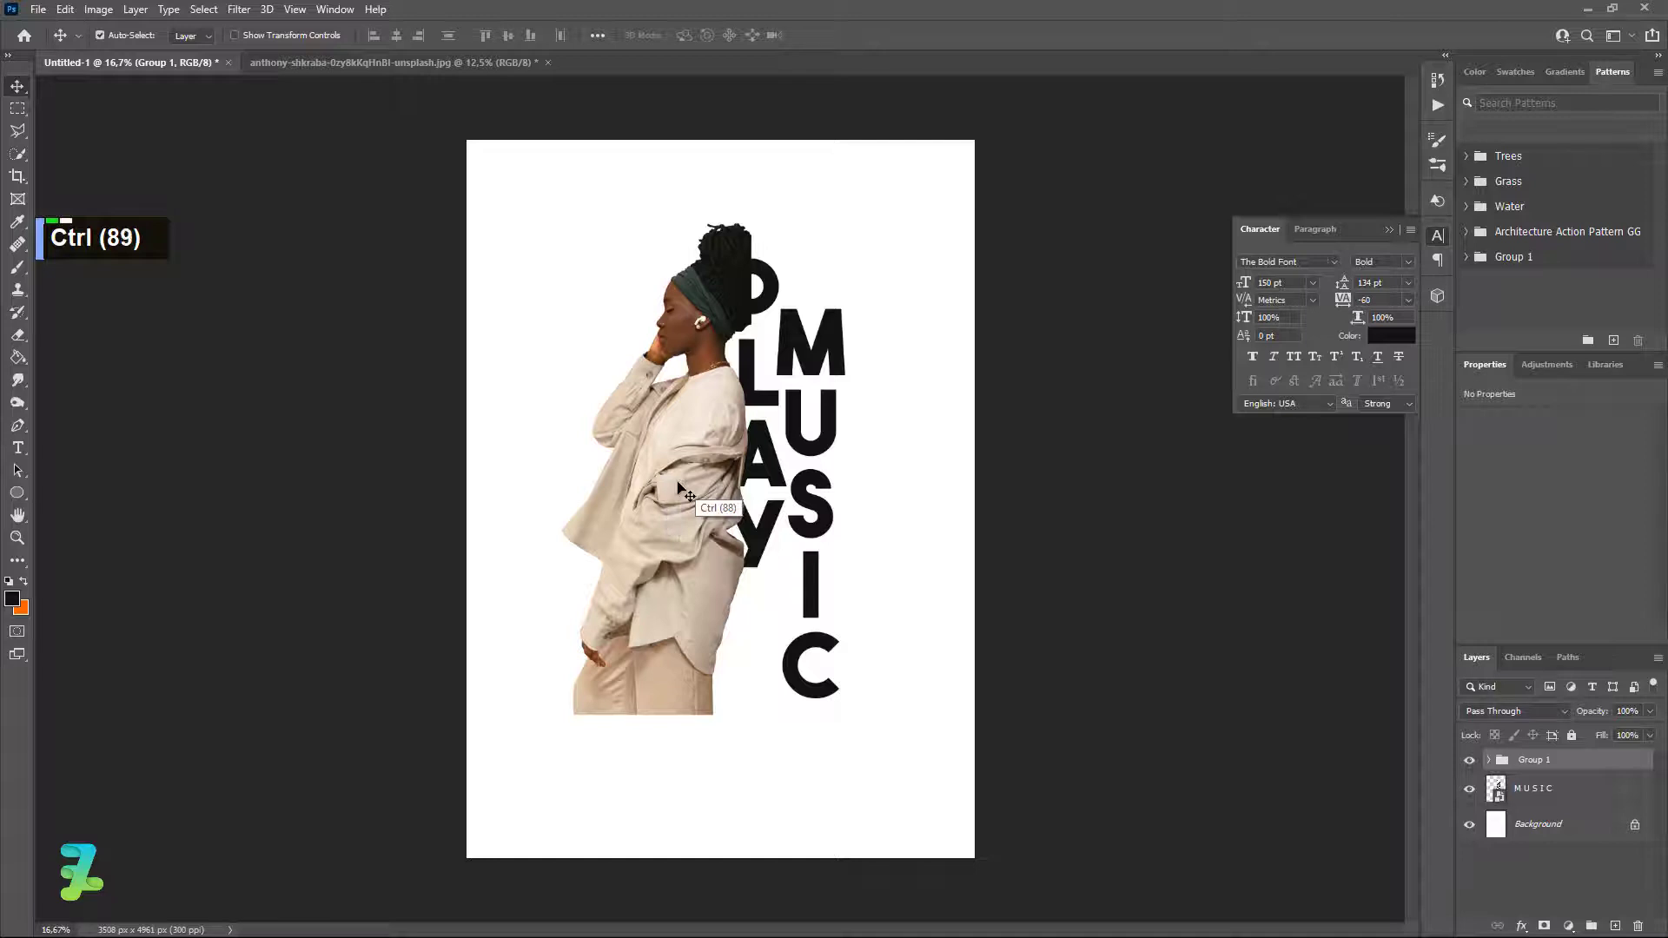
Resize the woman group to about 95.54% and lower her slightly.
{"action": "key", "text": "ctrl+t"}
{"action": "mouse_move", "coordinate": [884, 168]}
{"action": "left_mouse_down"}
{"action": "mouse_move", "coordinate": [864, 159]}
{"action": "mouse_move", "coordinate": [859, 197]}
{"action": "mouse_move", "coordinate": [871, 177]}
{"action": "left_mouse_up"}
{"action": "left_click_drag", "start_coordinate": [693, 436], "coordinate": [696, 454]}
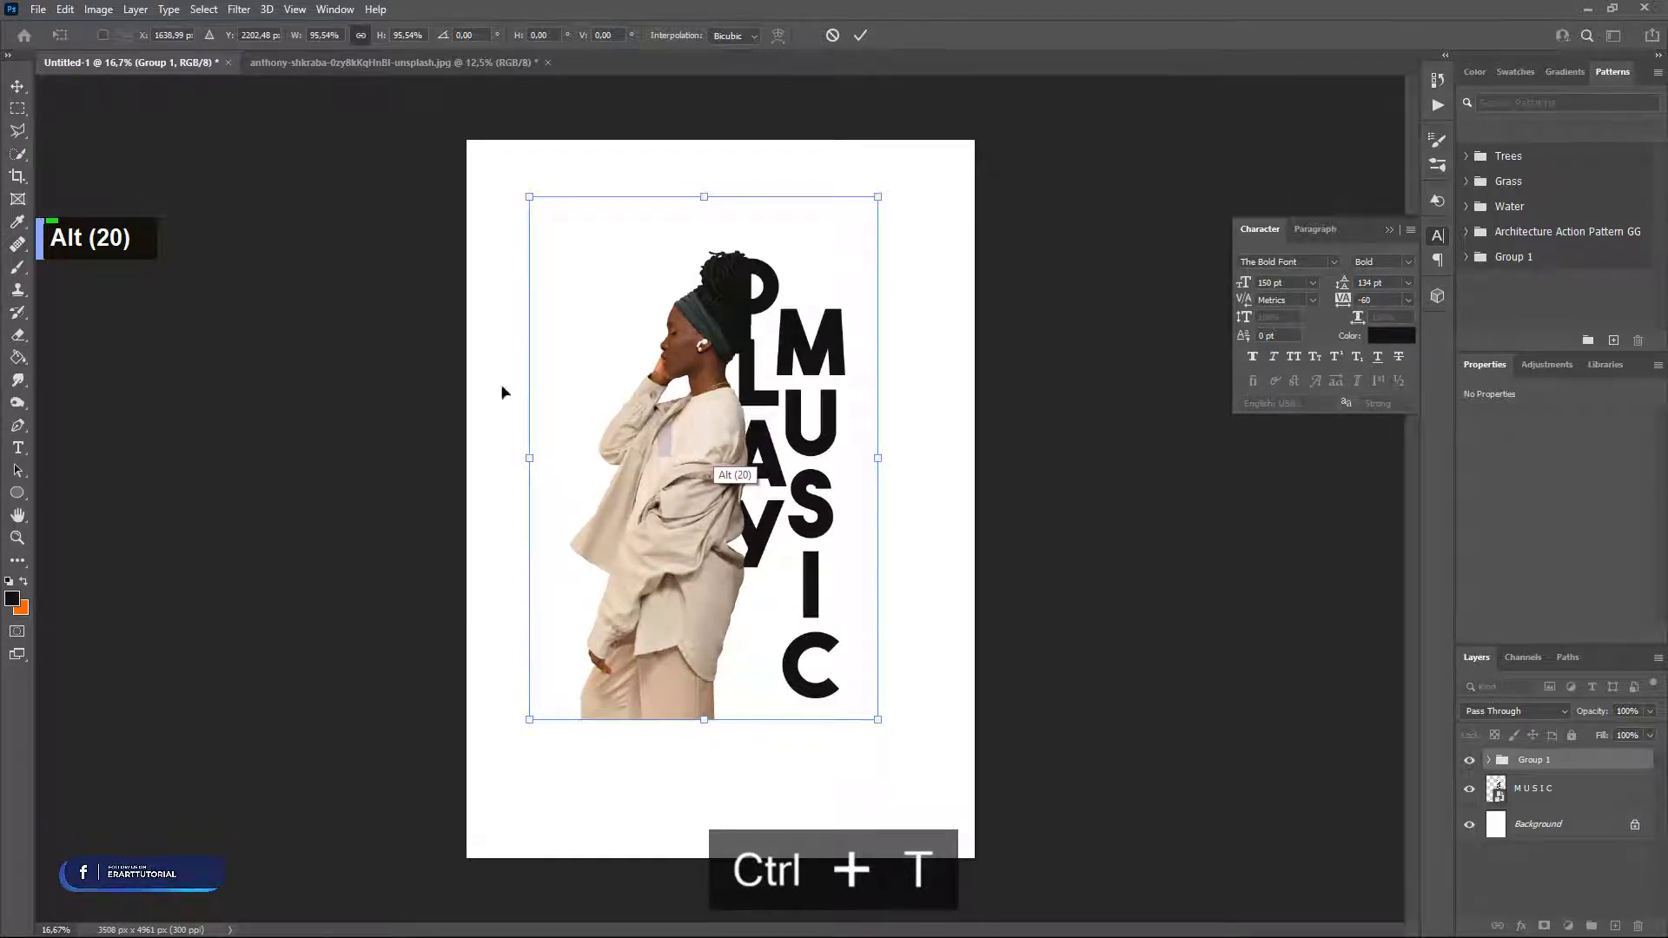
Commit the resize and nudge the woman group about 11 px right over PLAY.
{"action": "left_click", "coordinate": [17, 85]}
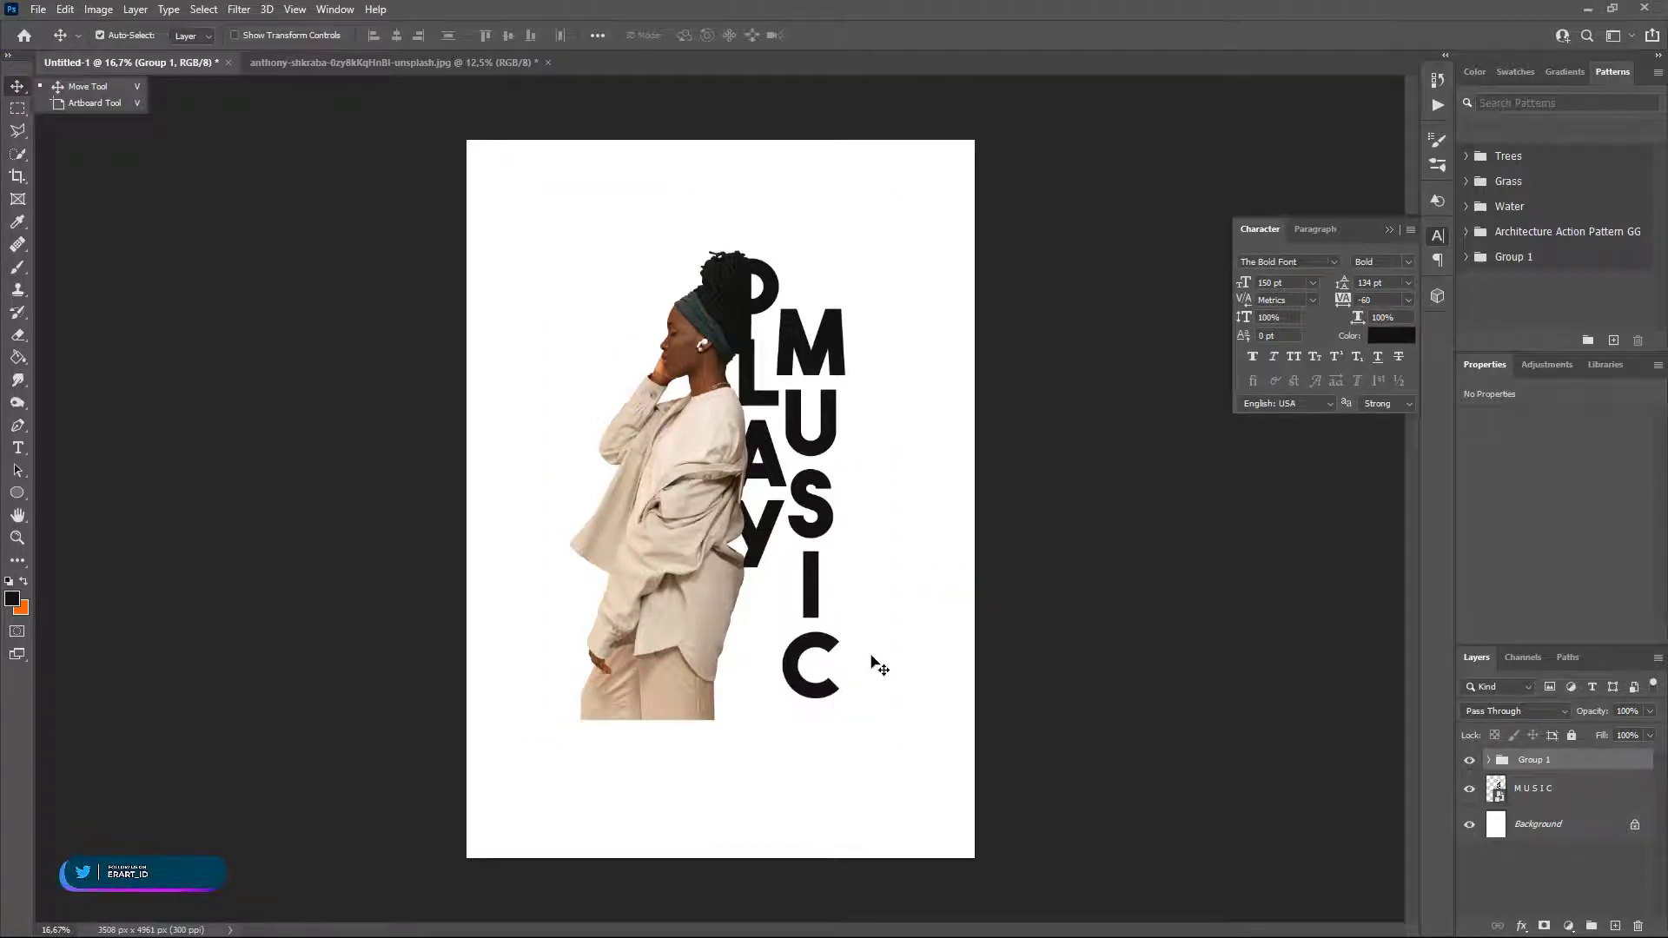
{"action": "left_click", "coordinate": [1487, 761]}
{"action": "left_click", "coordinate": [1486, 761]}
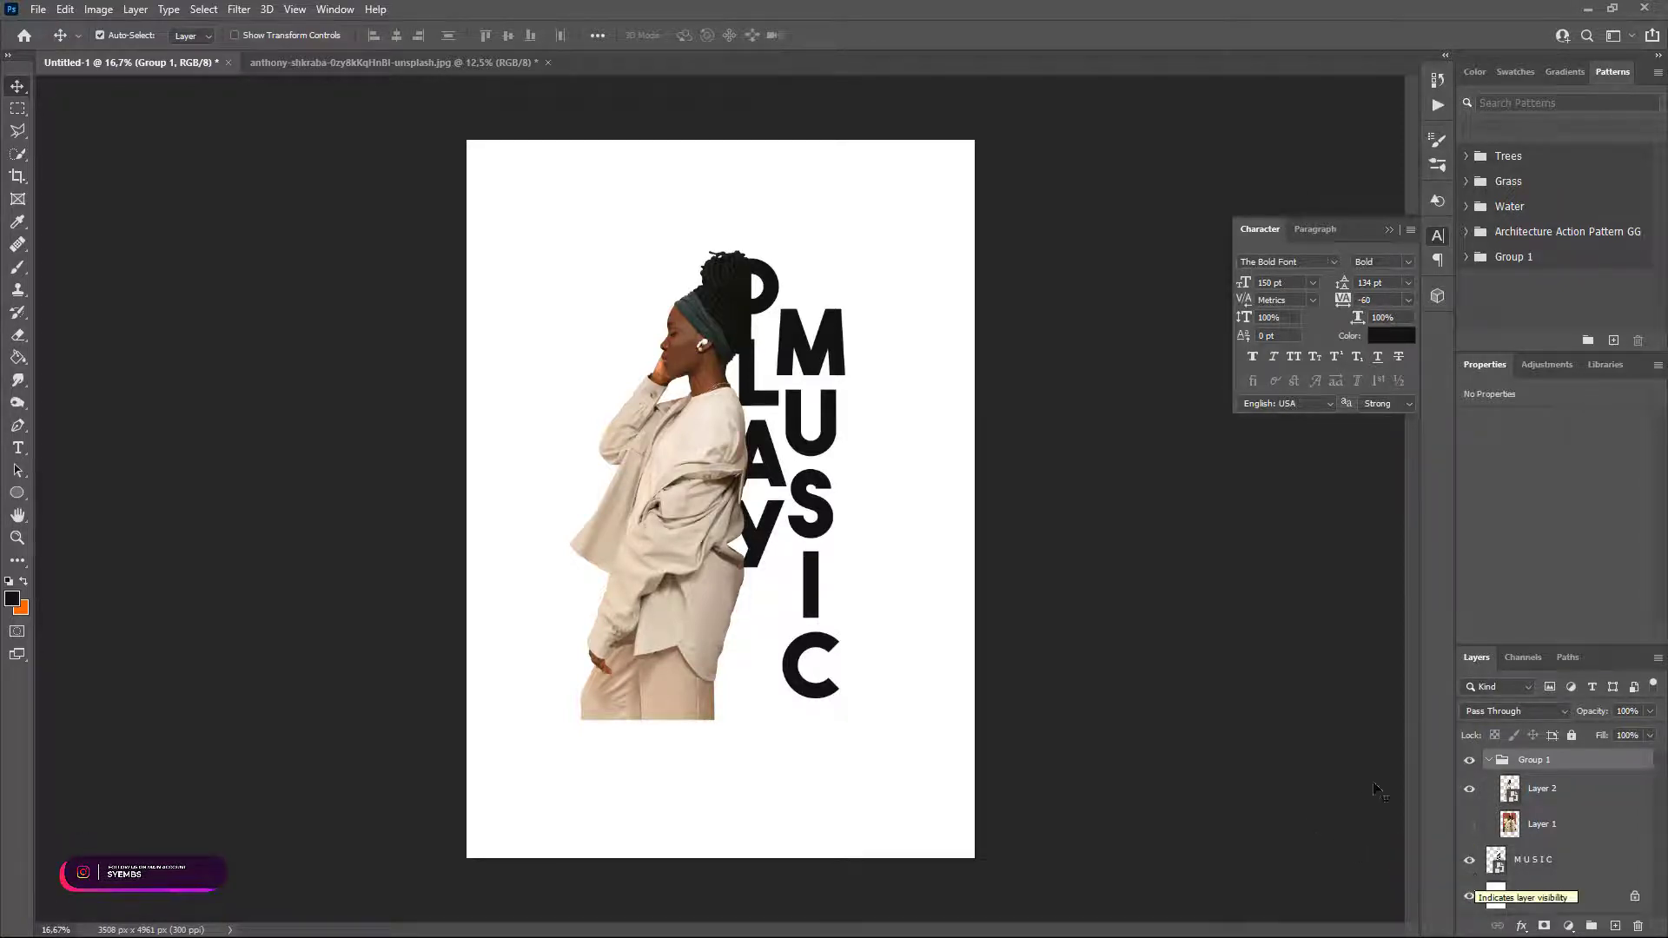
{"action": "left_click", "coordinate": [1488, 762]}
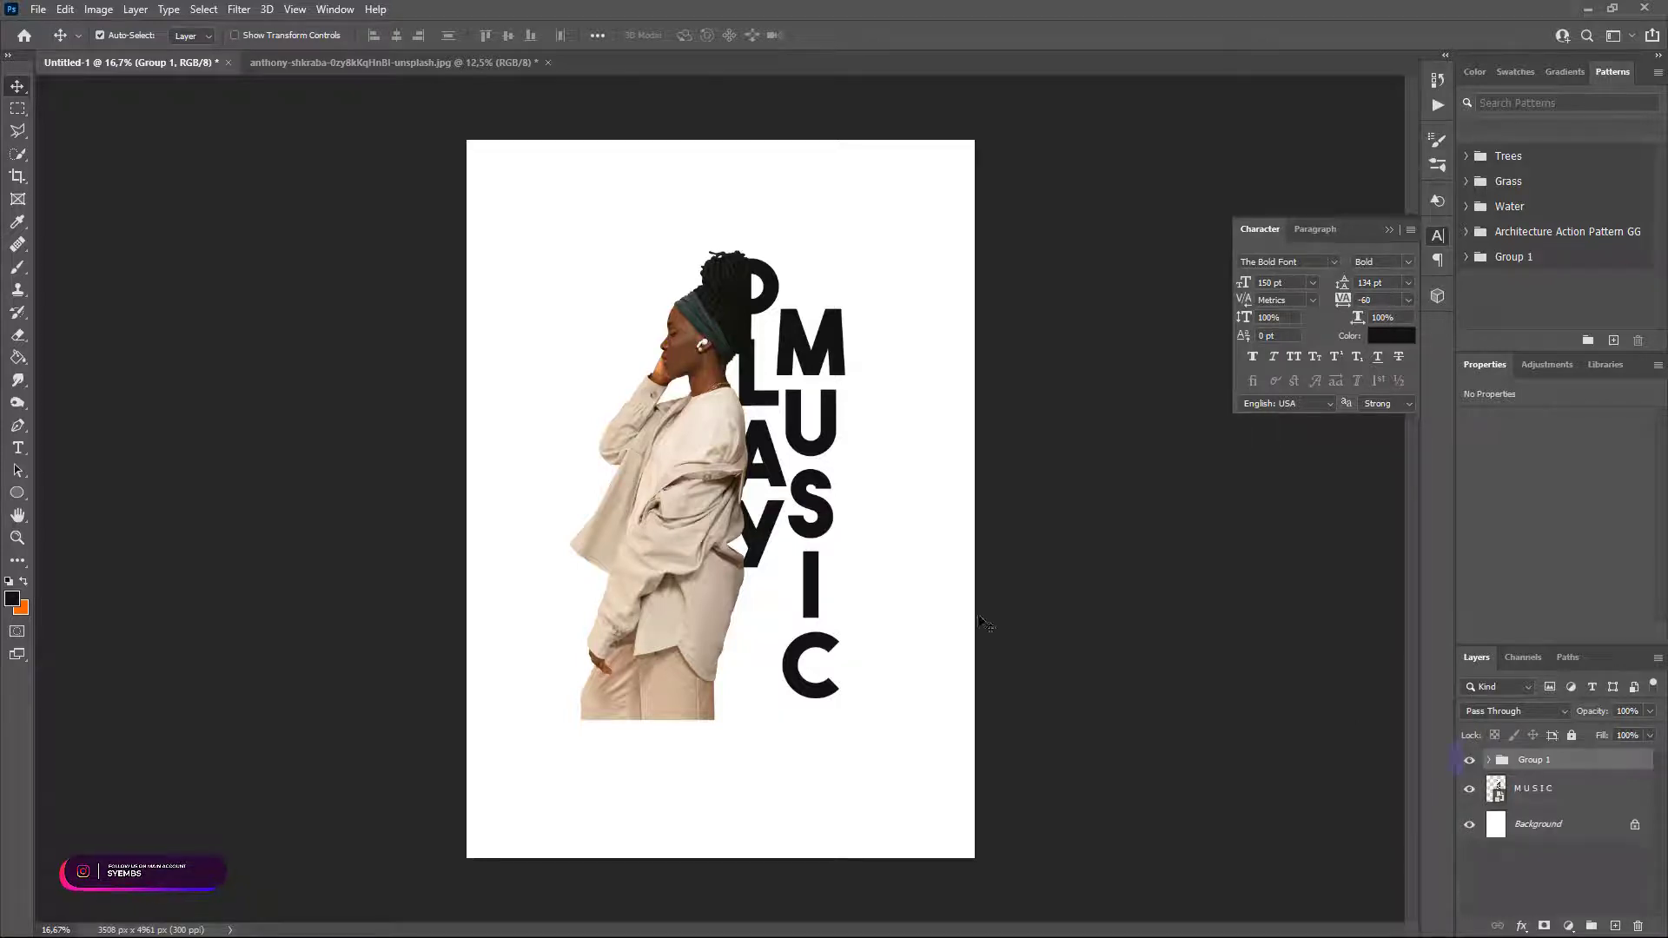
{"action": "left_click_drag", "start_coordinate": [708, 518], "coordinate": [726, 520]}
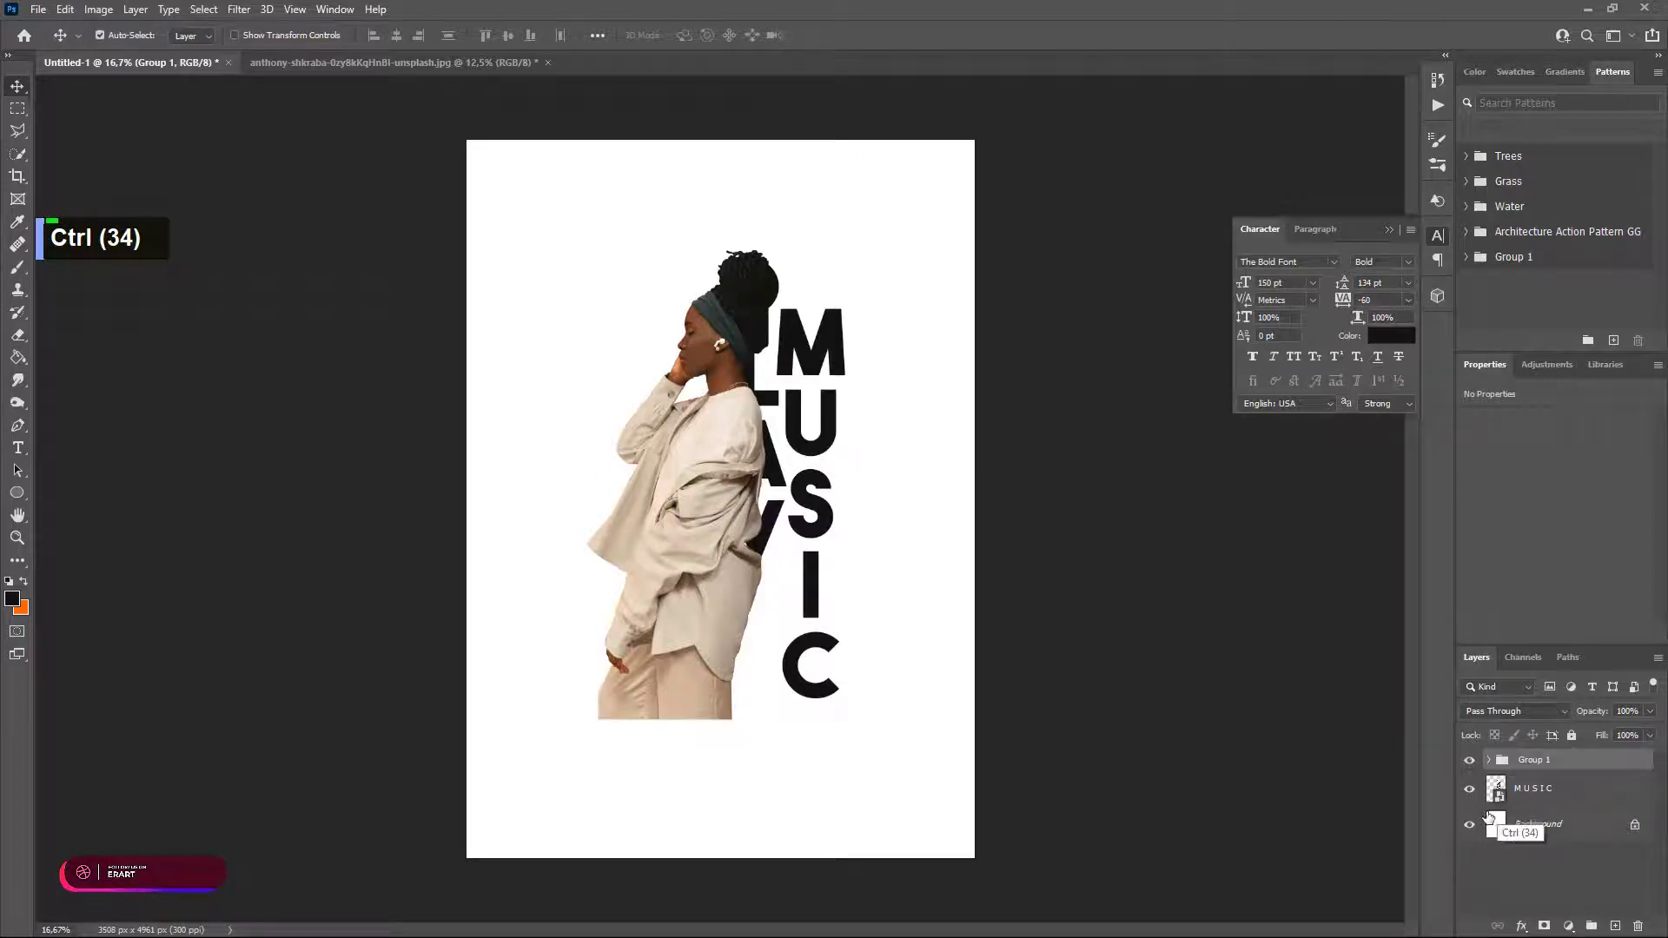
Add a layer mask to Layer 2 and set the foreground colour to black.
{"action": "left_click", "coordinate": [1488, 759]}
{"action": "left_click", "coordinate": [1561, 793]}
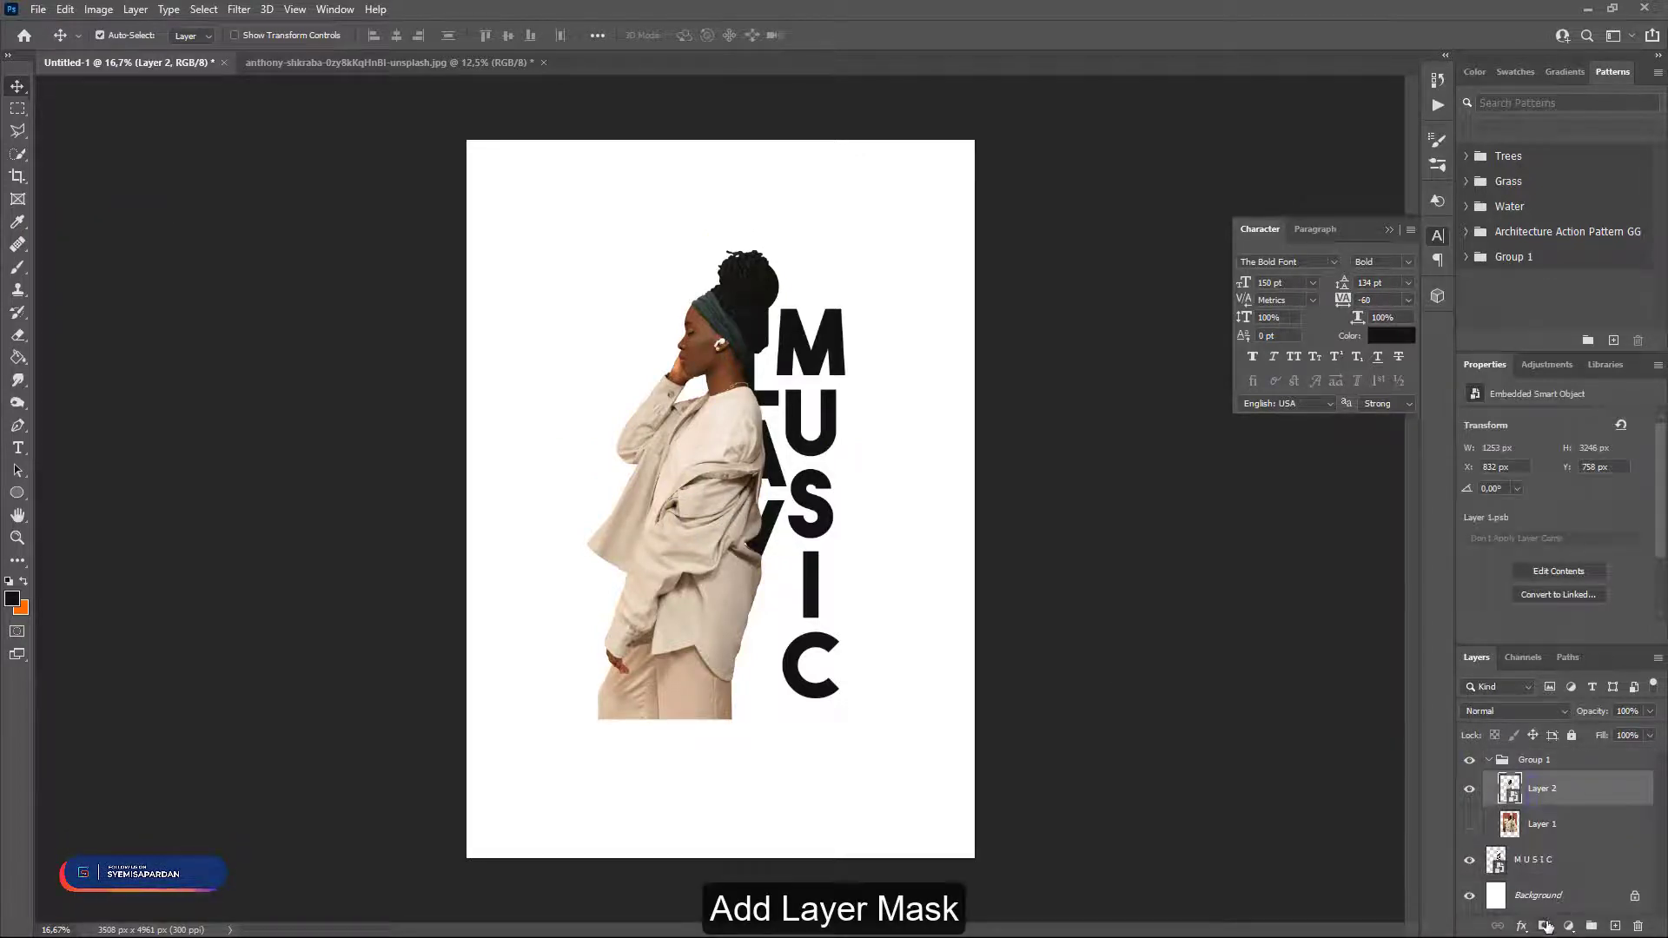
{"action": "left_click", "coordinate": [1546, 927]}
{"action": "left_click", "coordinate": [25, 591]}
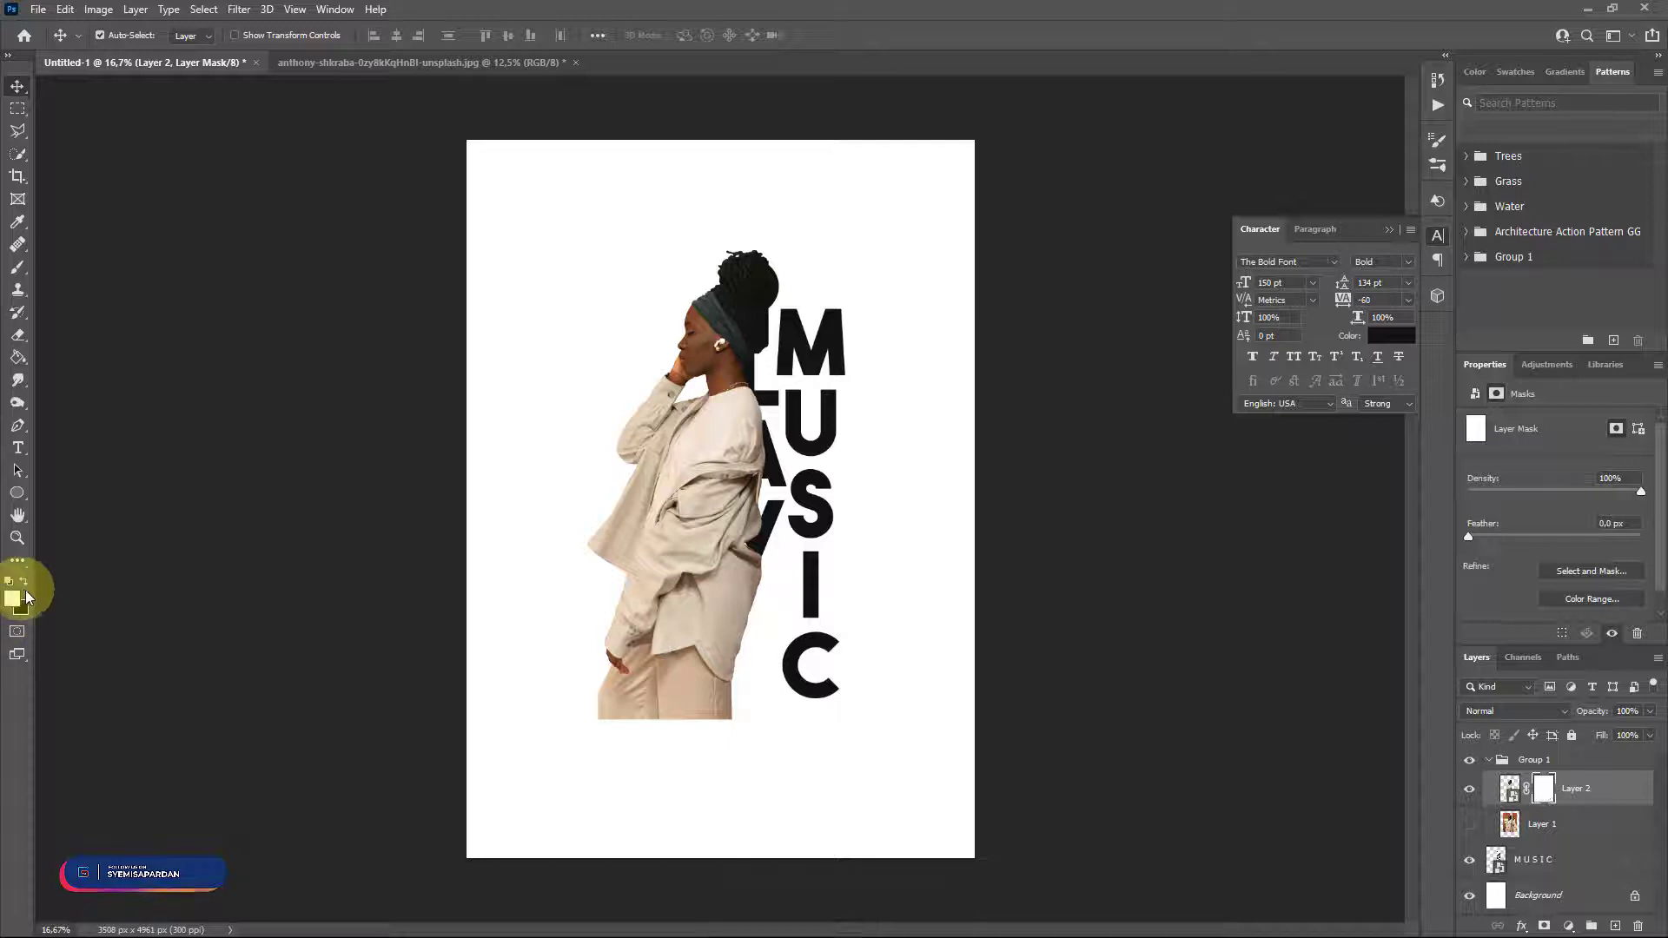
{"action": "left_click", "coordinate": [19, 606]}
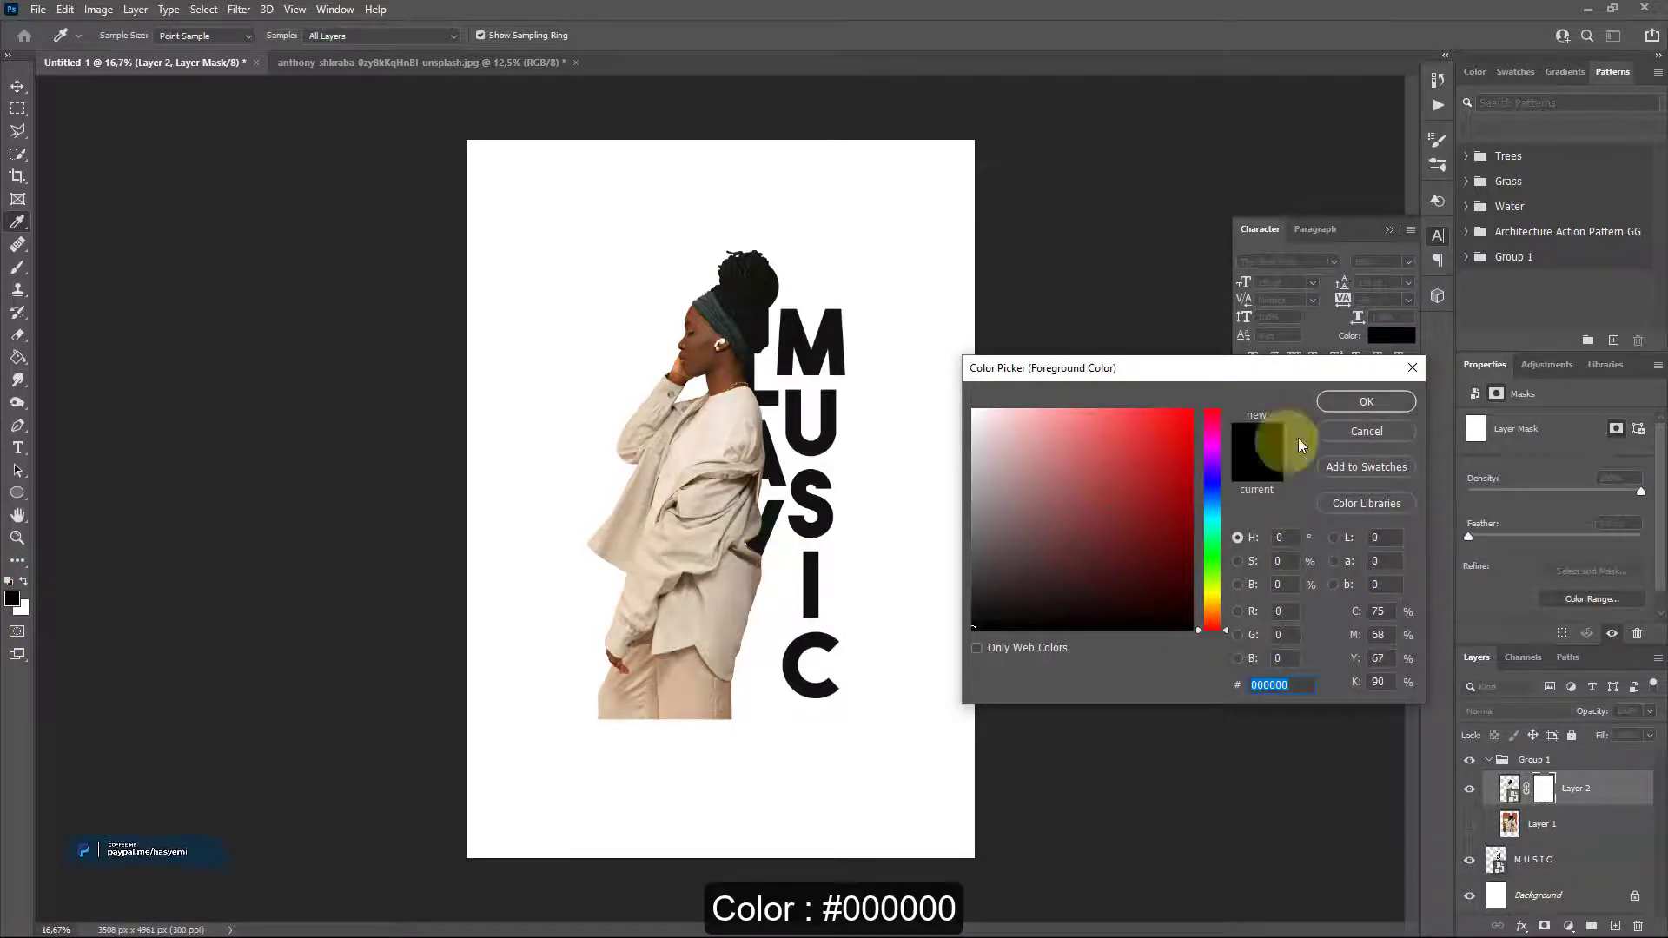
{"action": "left_click", "coordinate": [1349, 406]}
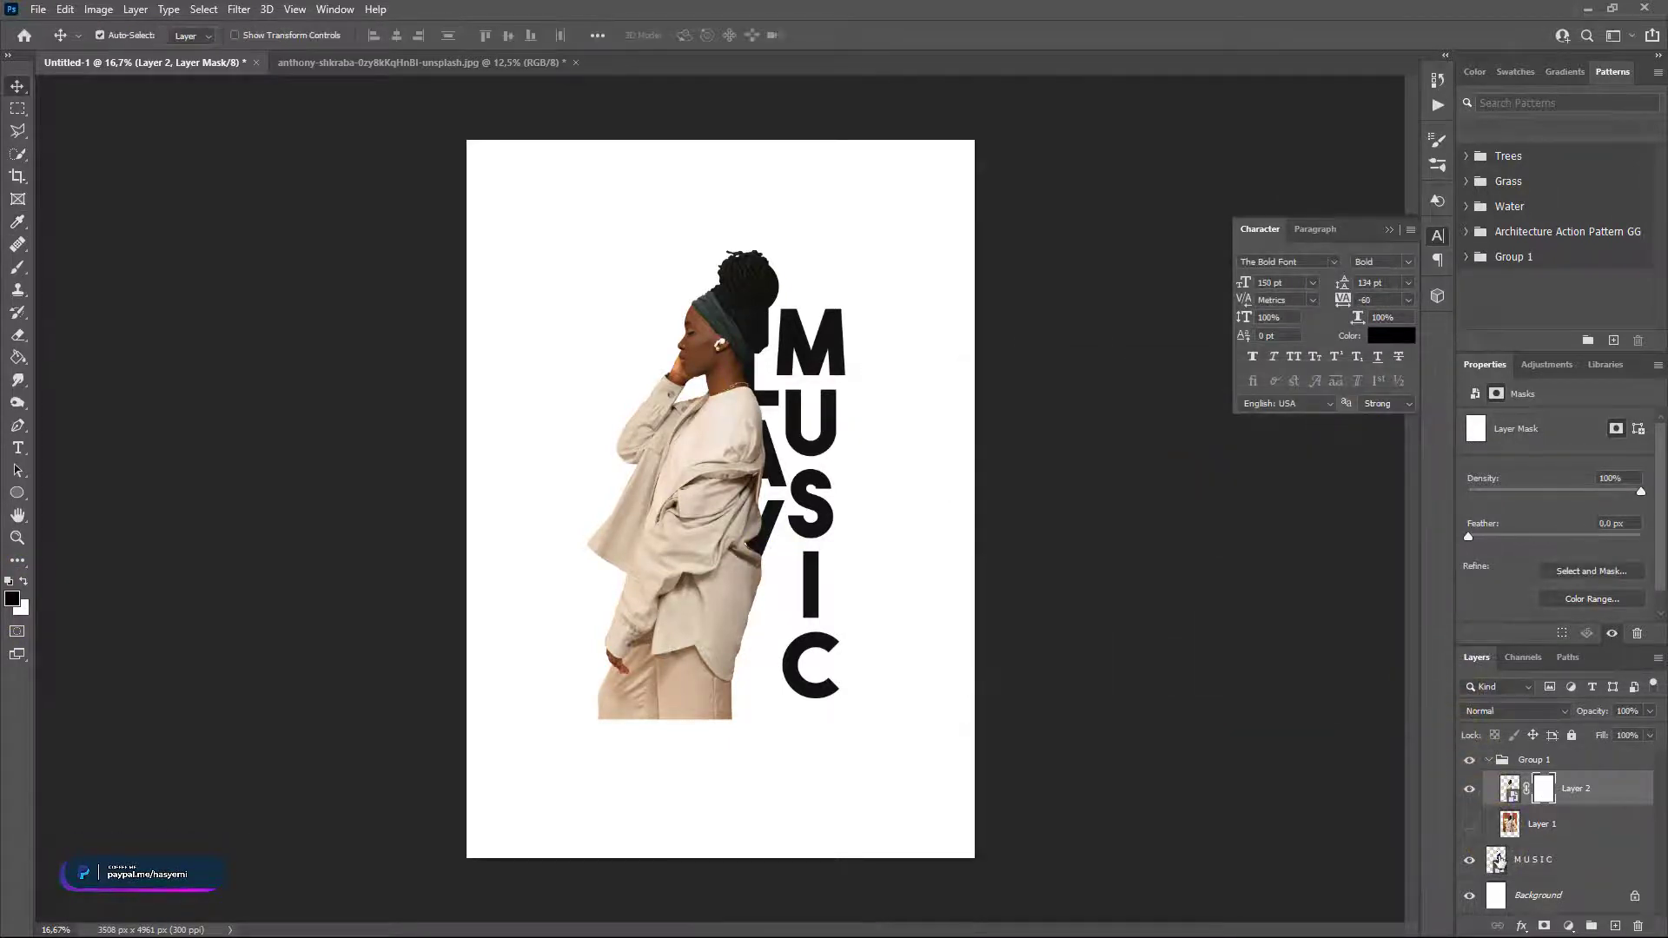
Load the MUSIC lettering as a selection and expand it by 30 pixels.
{"action": "left_click", "coordinate": [1497, 860], "text": "ctrl"}
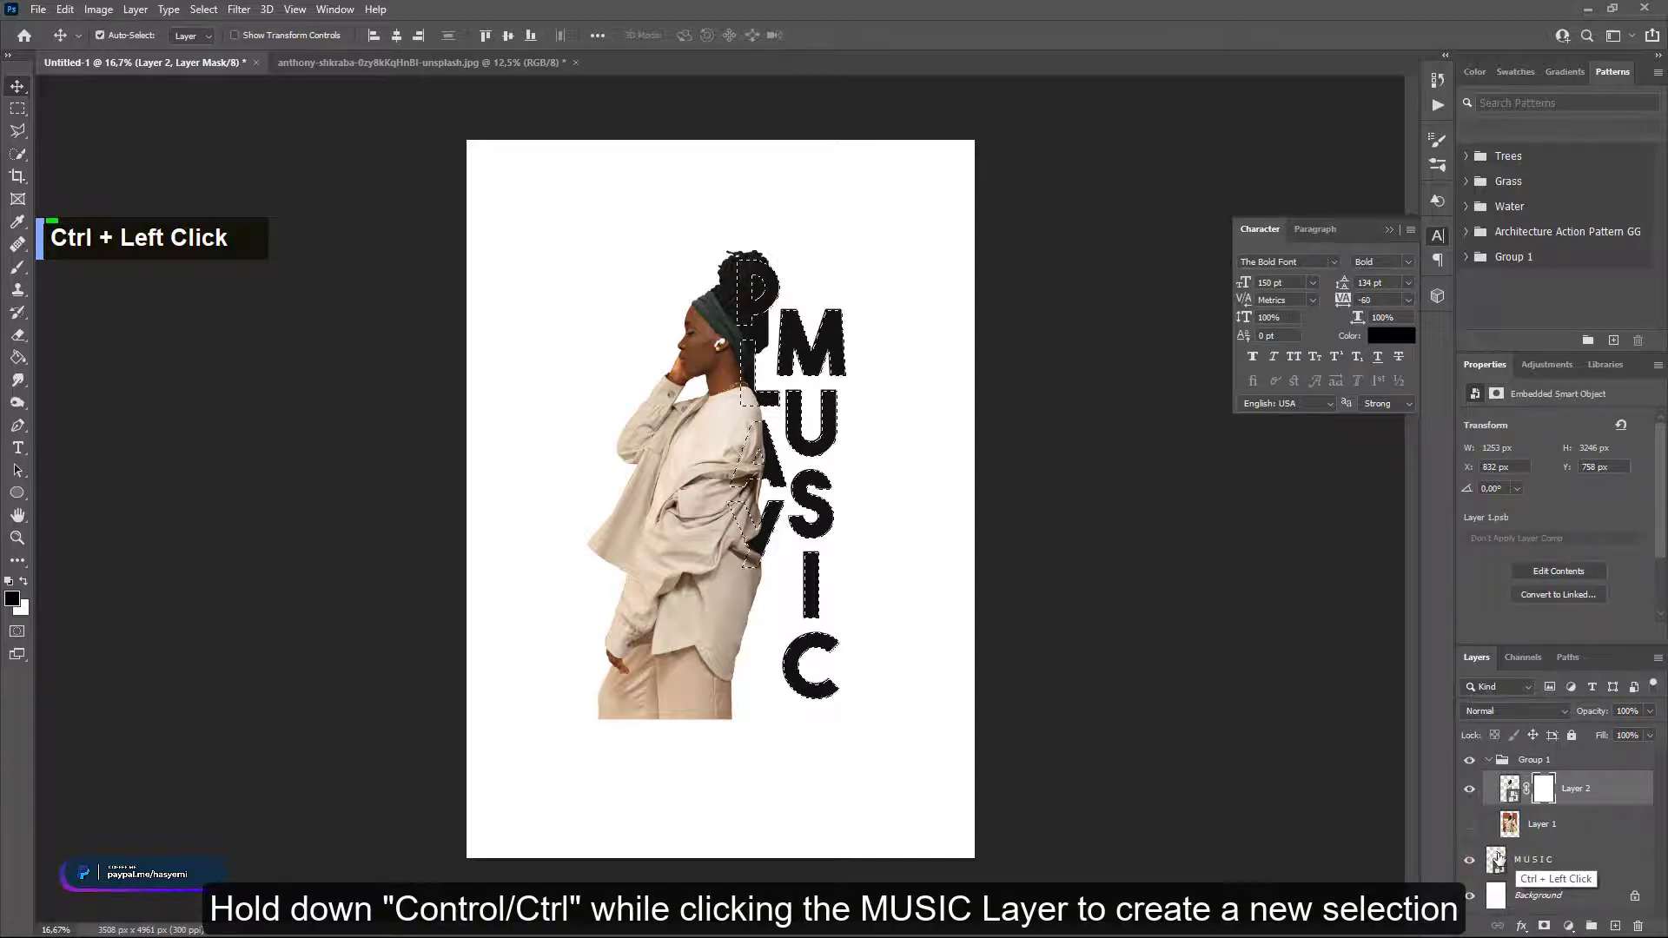
{"action": "left_click", "coordinate": [239, 10]}
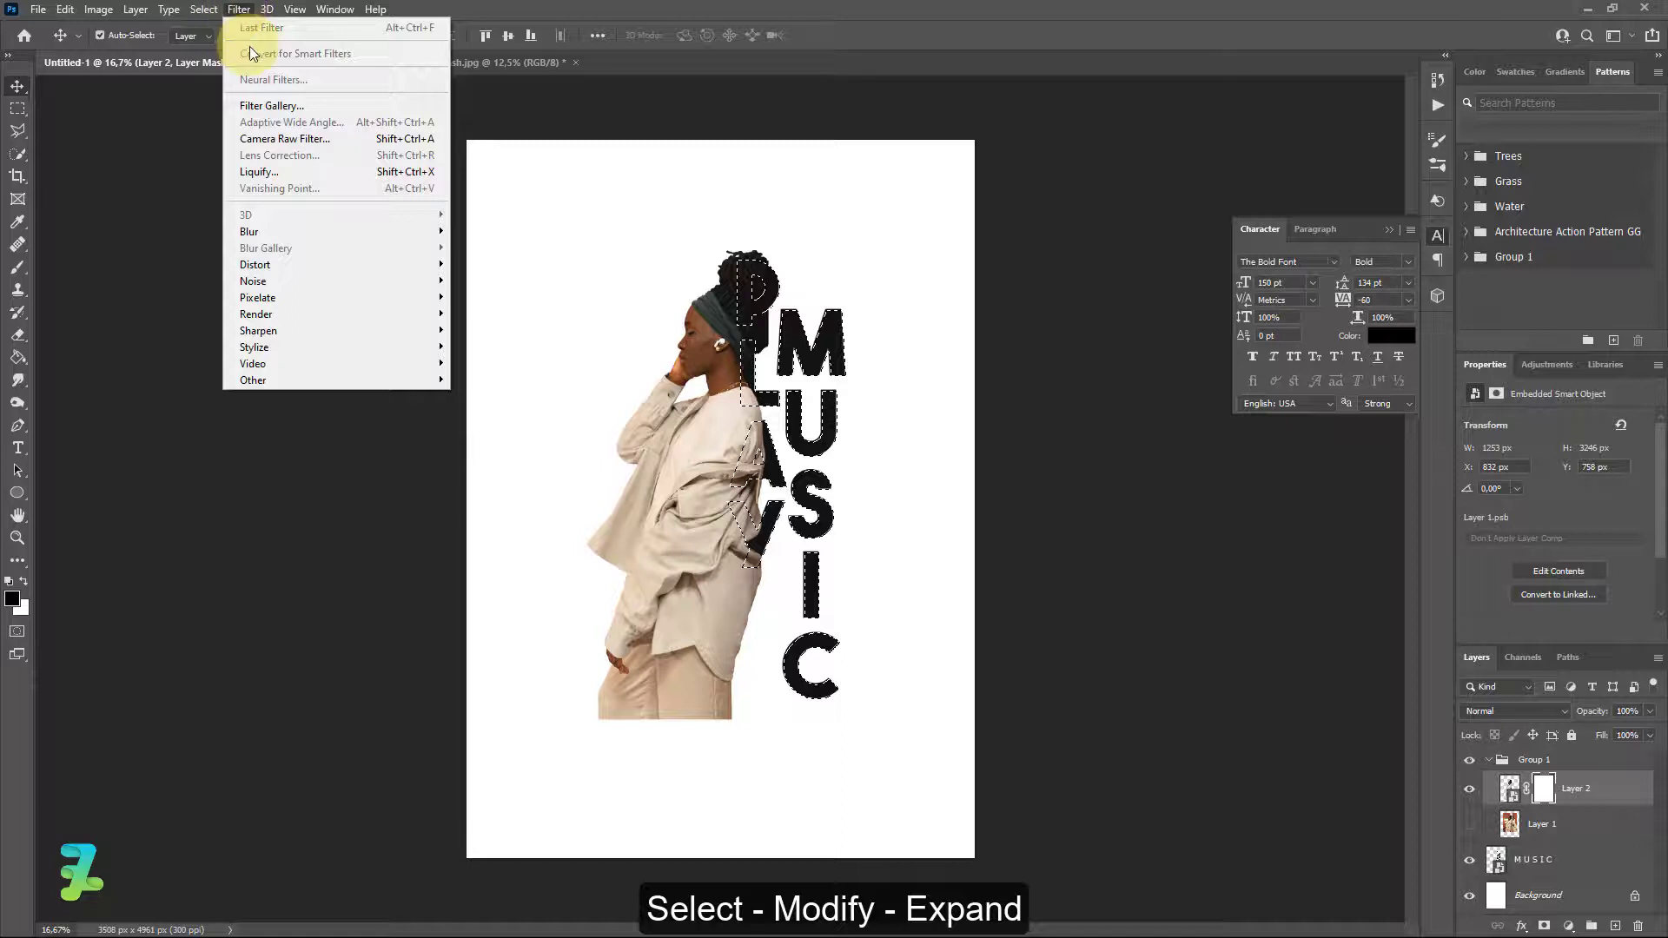
{"action": "left_click", "coordinate": [207, 9]}
{"action": "mouse_move", "coordinate": [273, 263]}
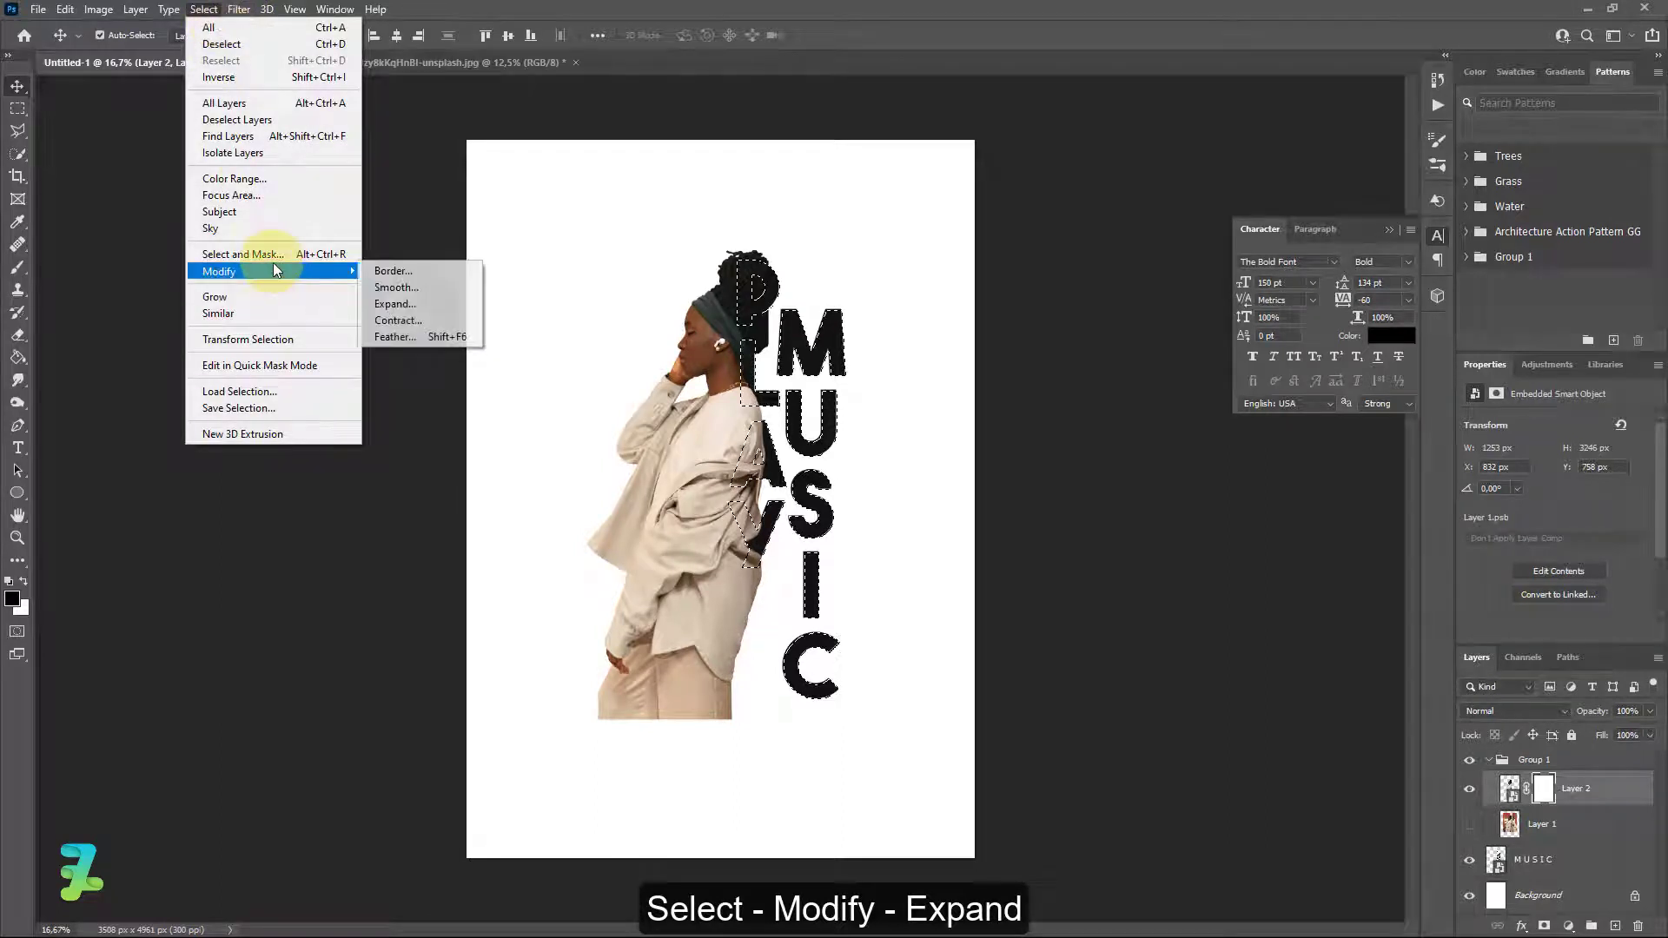
{"action": "left_click", "coordinate": [392, 303]}
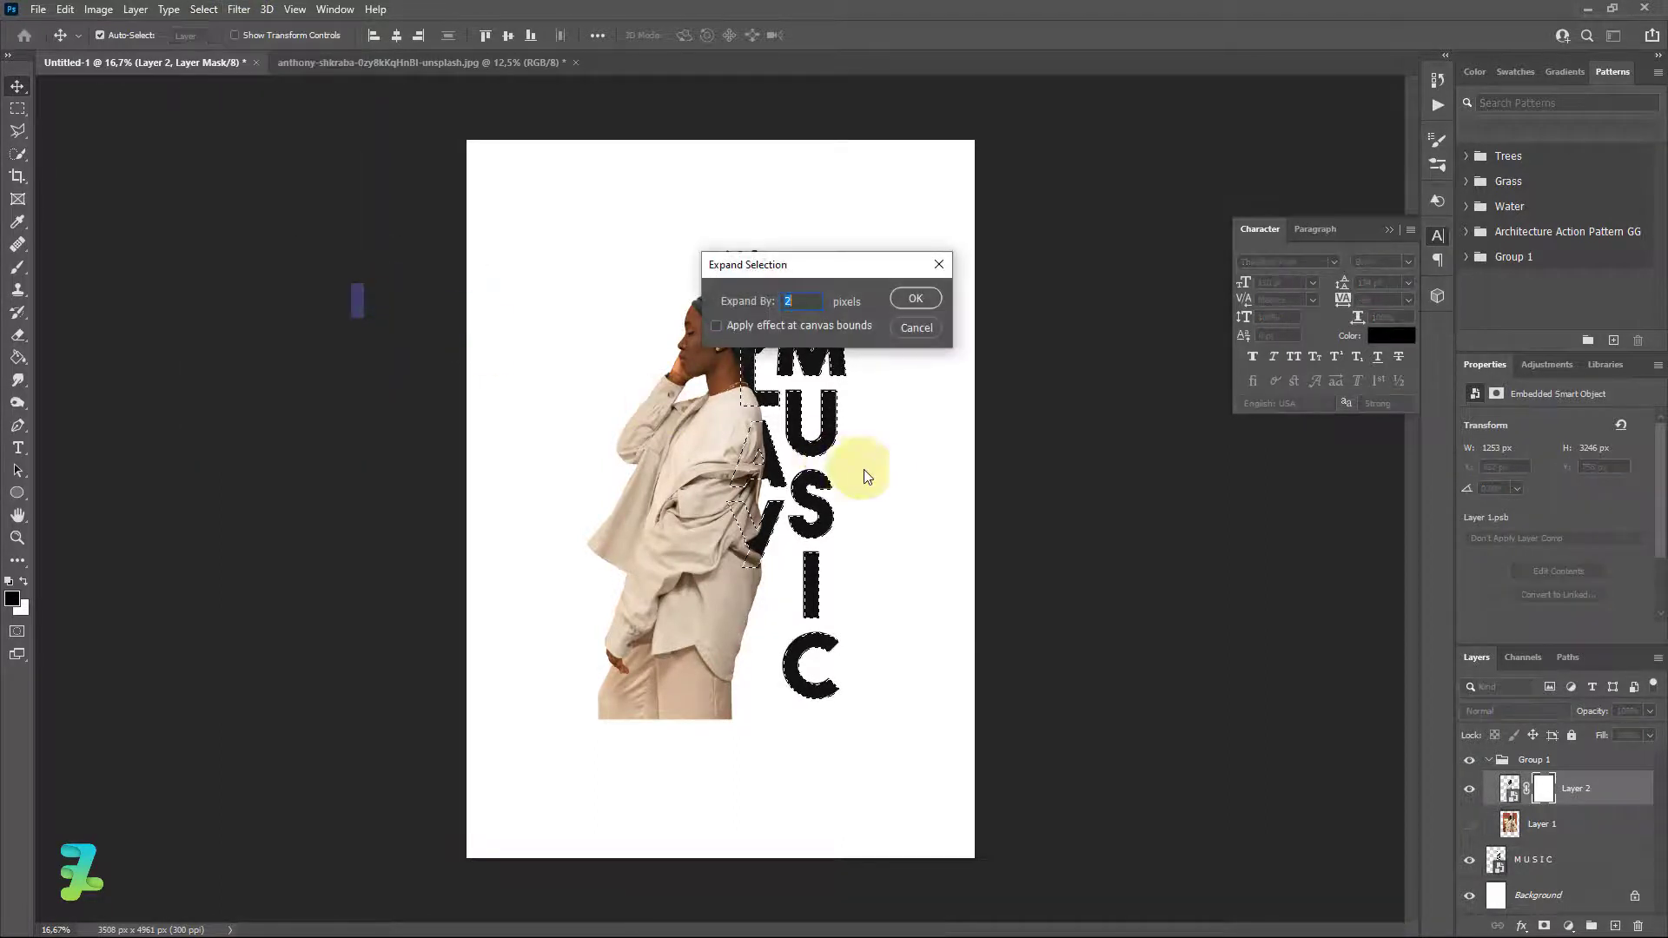
{"action": "type", "text": "30"}
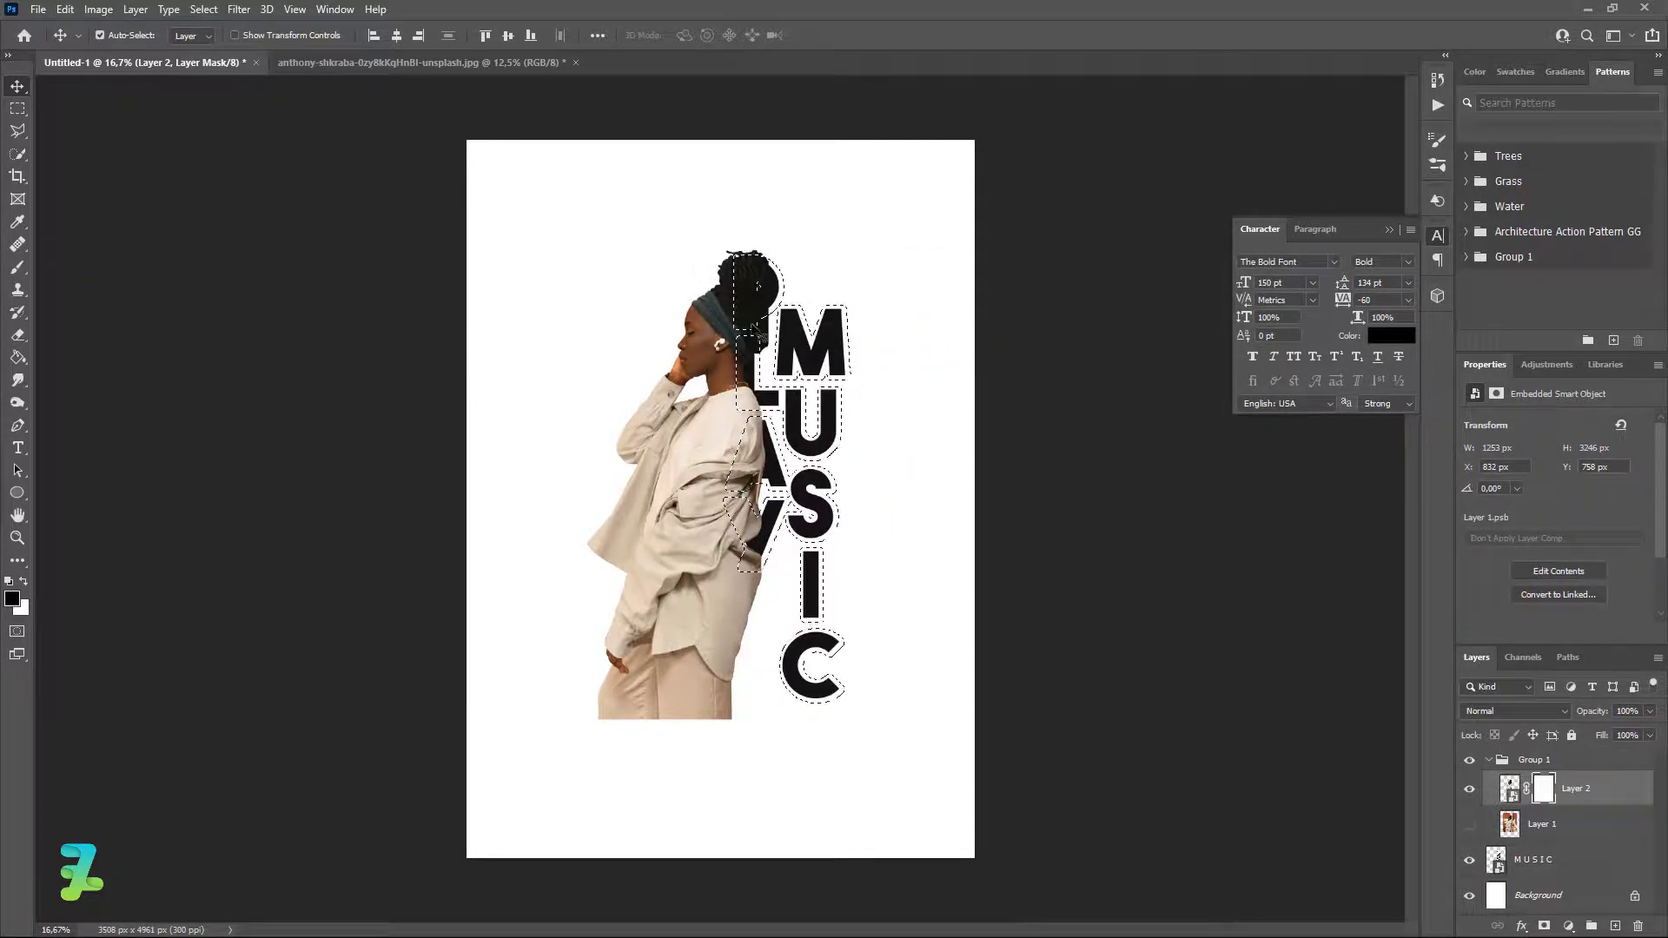
{"action": "left_click", "coordinate": [1545, 791]}
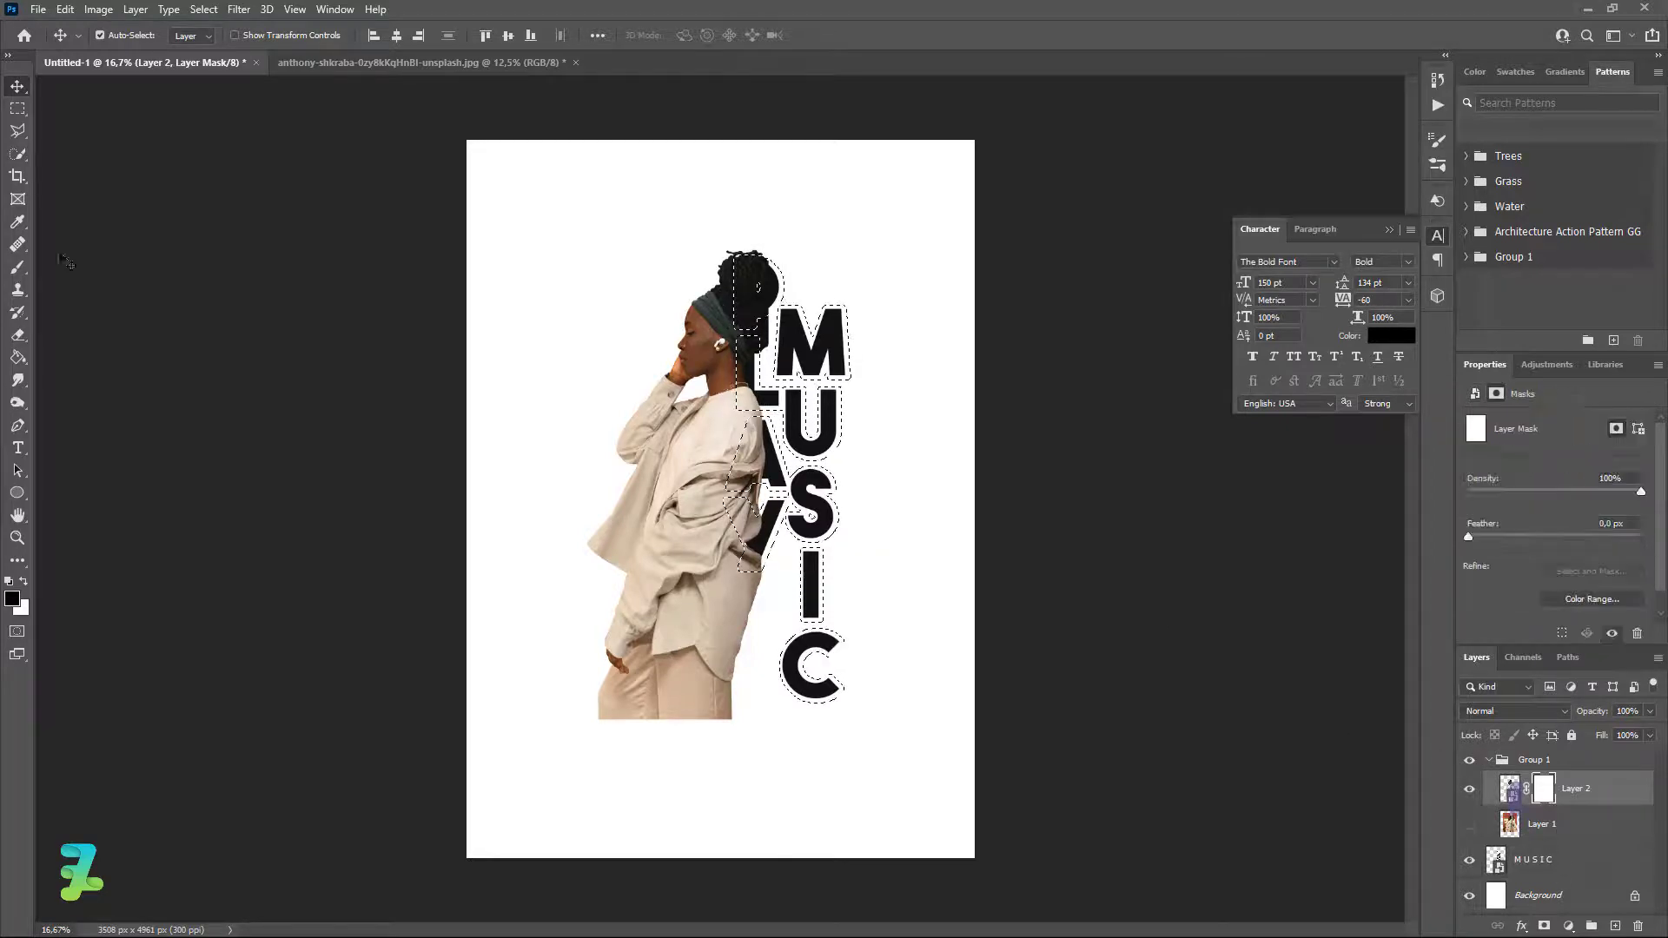
Paint black on Layer 2's mask with a ~161 px hard brush over PLAY, then deselect.
{"action": "key", "text": "b"}
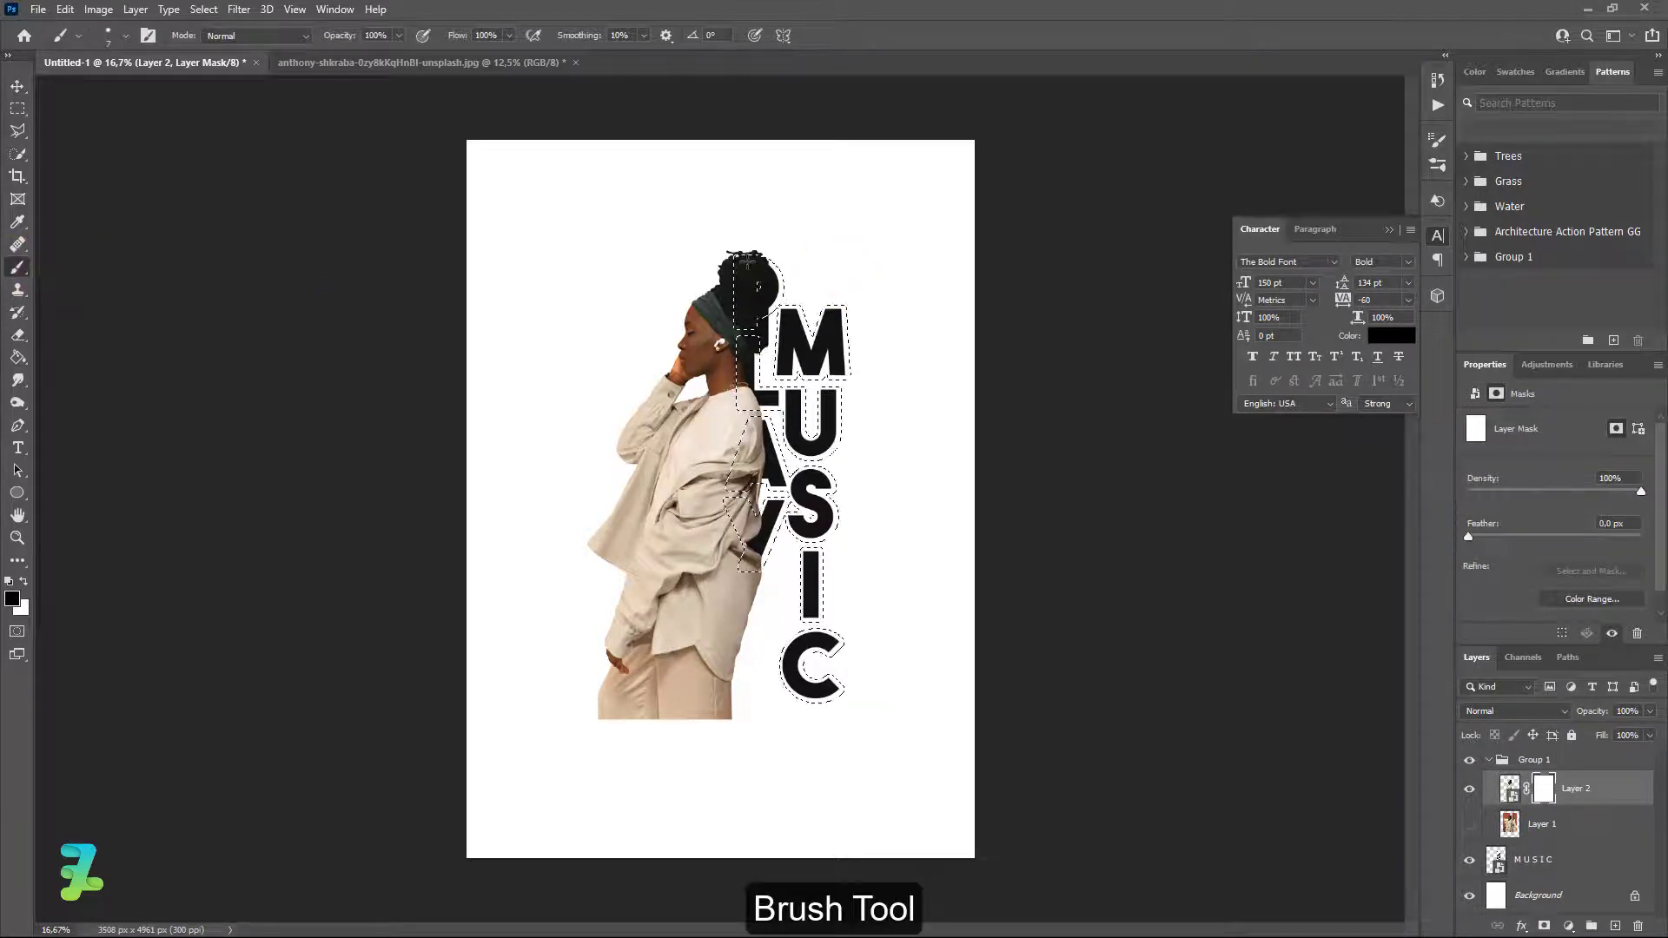
{"action": "left_click", "coordinate": [127, 35]}
{"action": "left_click_drag", "start_coordinate": [109, 96], "coordinate": [134, 99]}
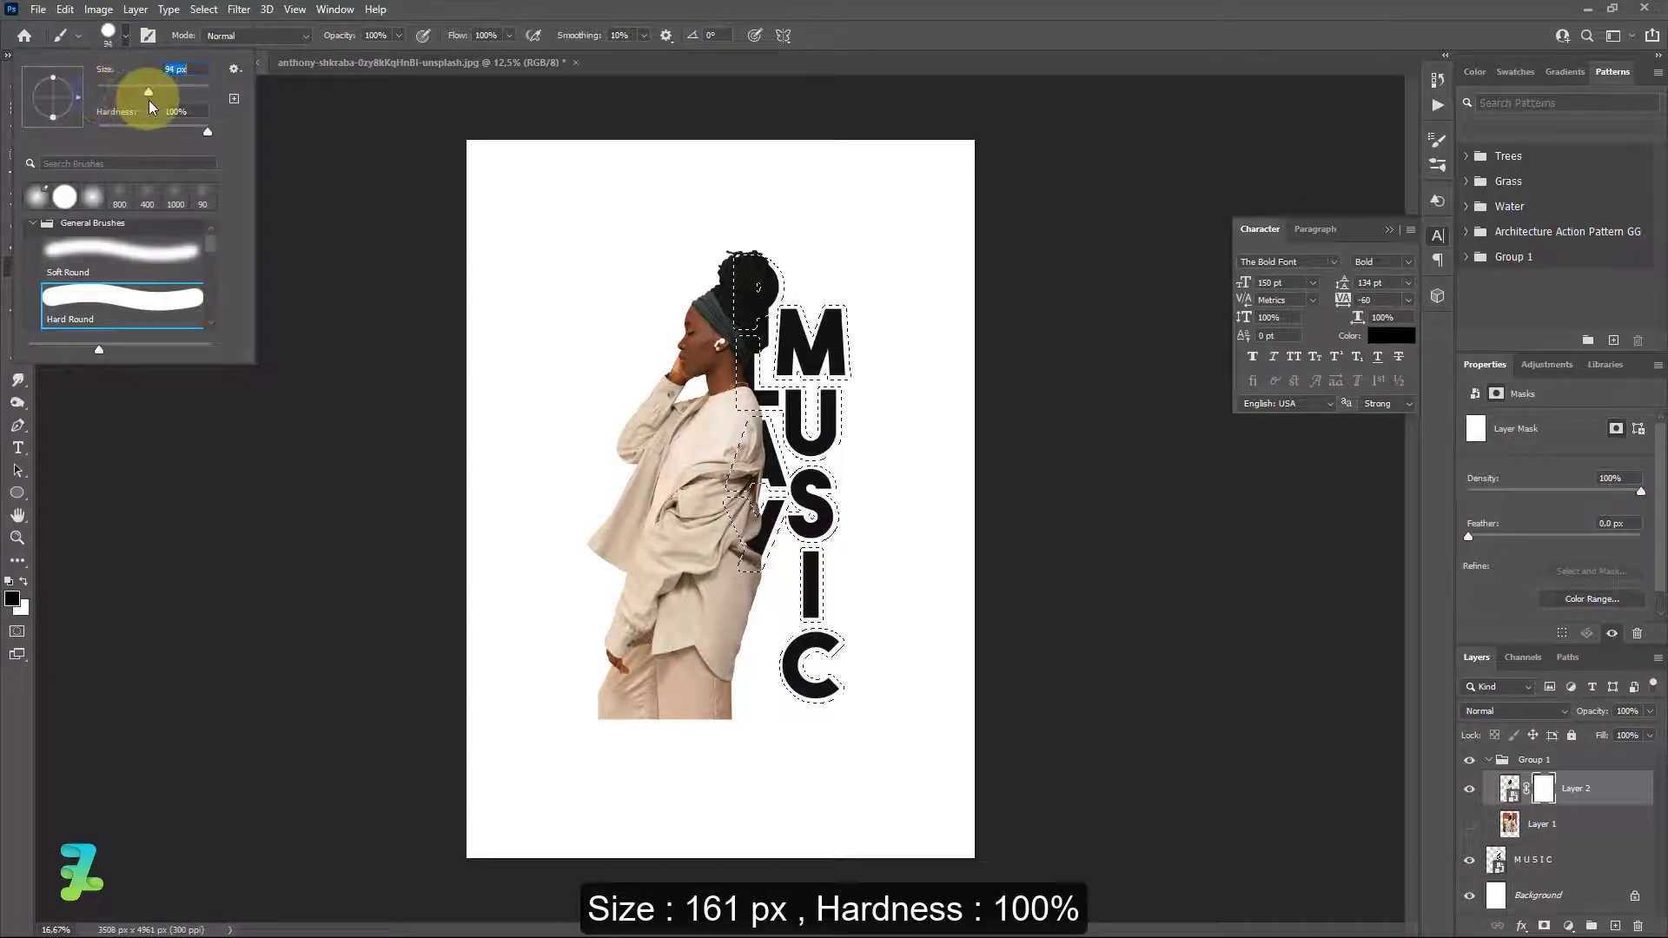
{"action": "left_click", "coordinate": [127, 35]}
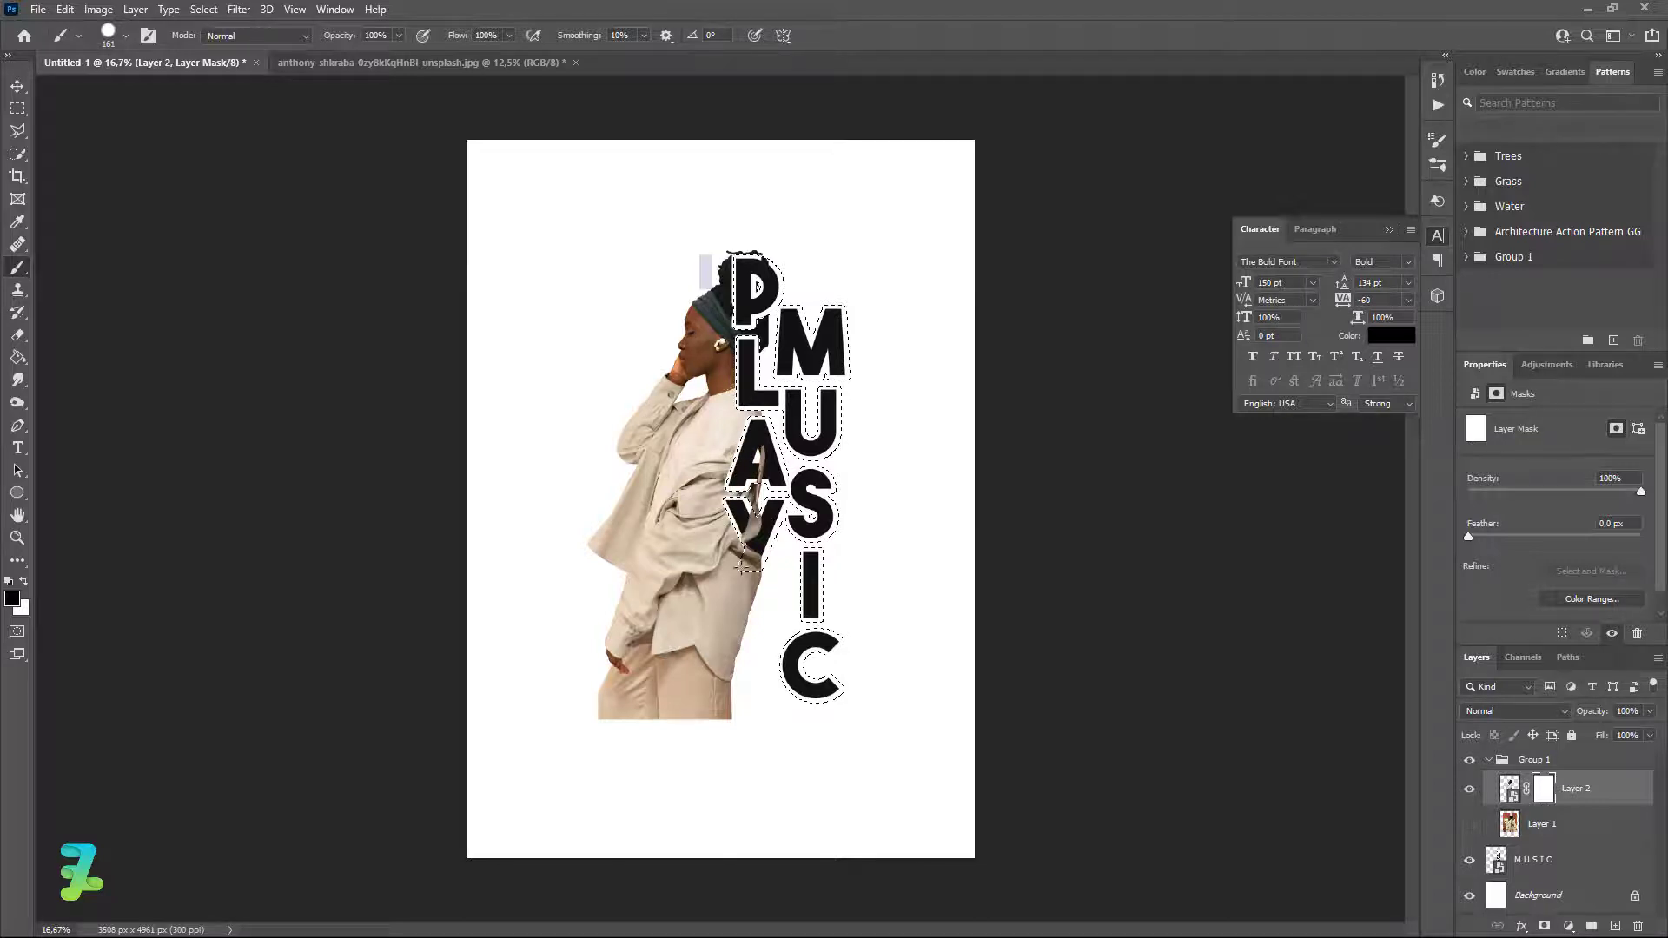
{"action": "left_click_drag", "start_coordinate": [741, 567], "coordinate": [761, 529]}
{"action": "left_click_drag", "start_coordinate": [743, 611], "coordinate": [735, 616]}
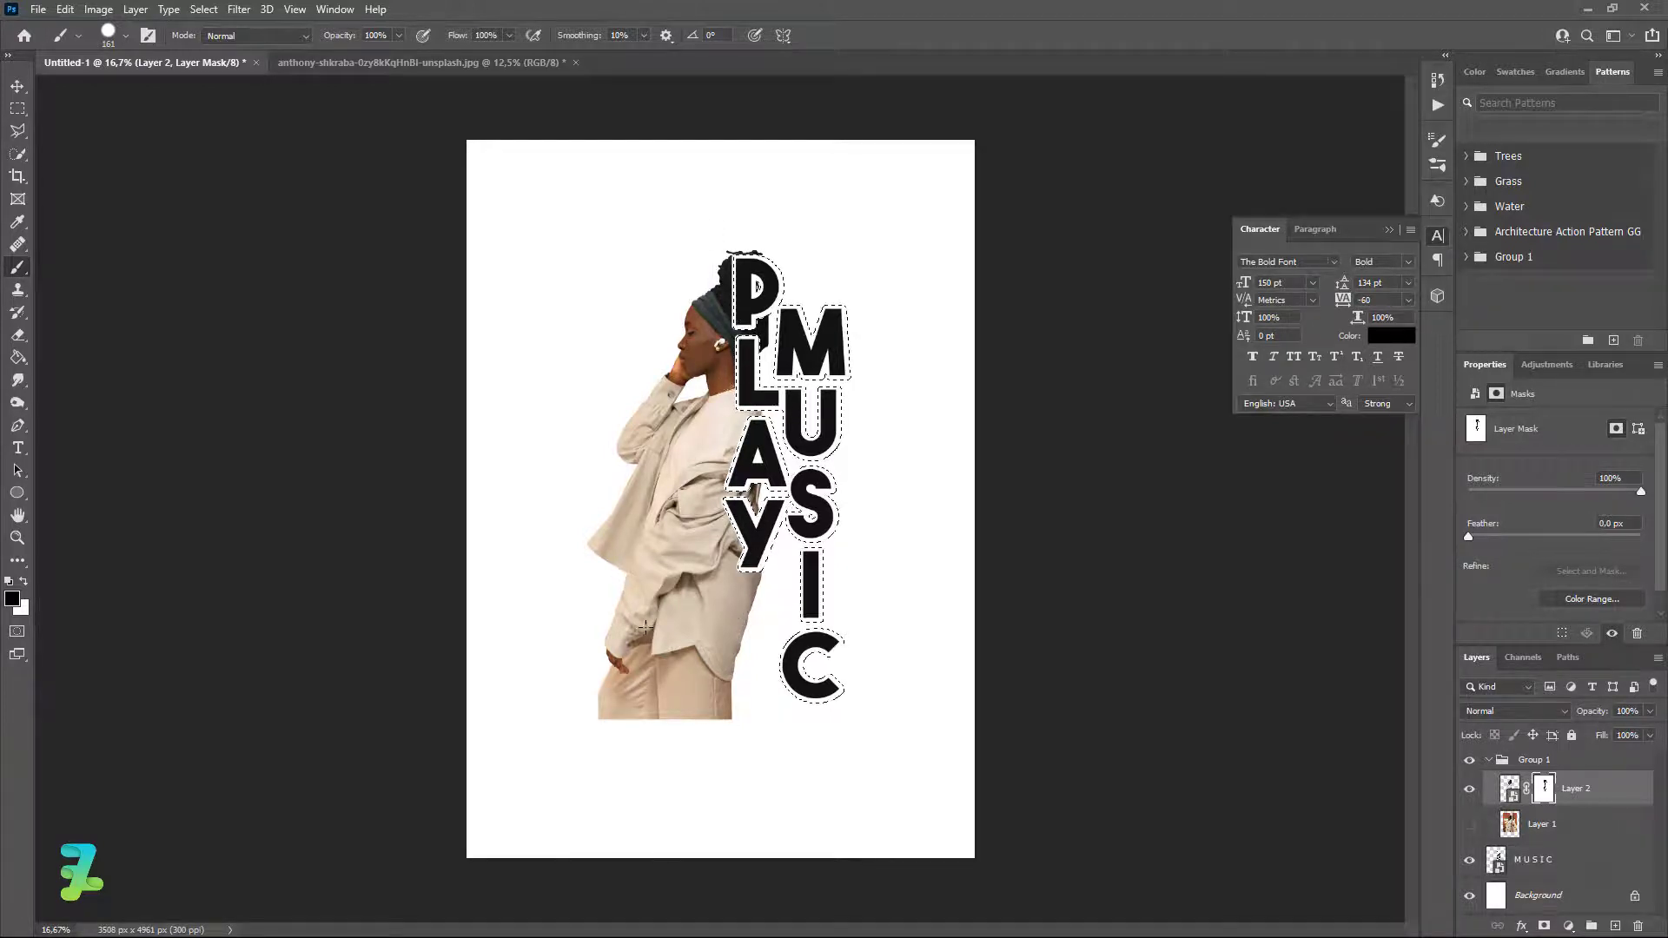
{"action": "key", "text": "ctrl+d"}
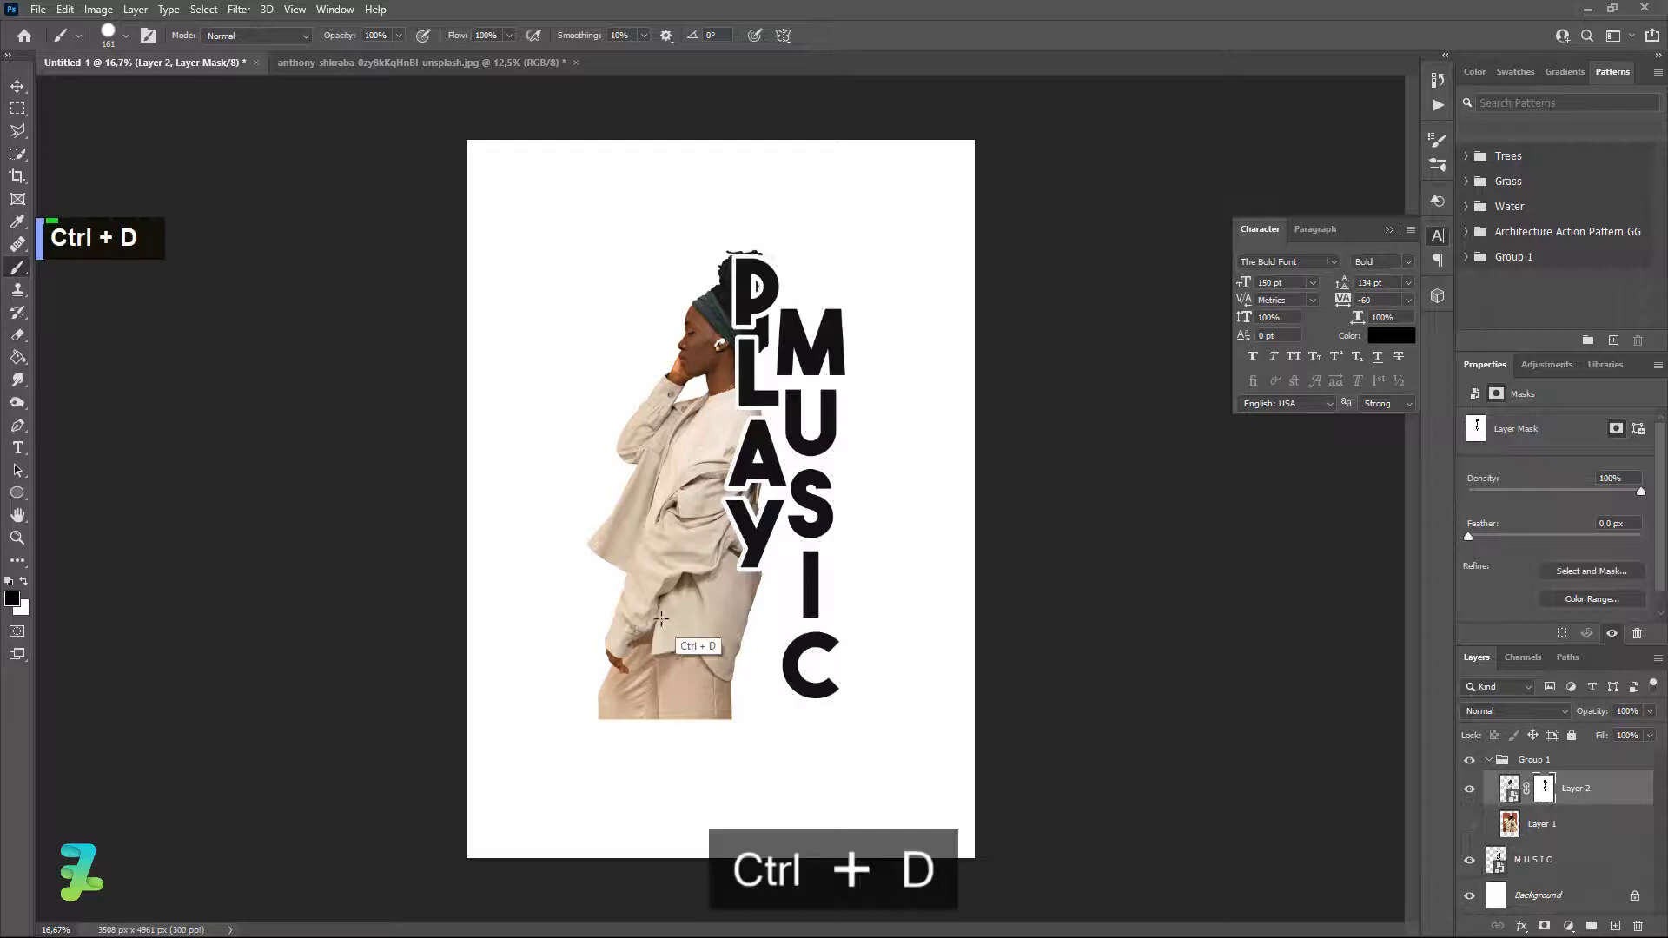
Unhide the original photo Layer 1, clip it to the MUSIC lettering, and collapse Group 1.
{"action": "left_click", "coordinate": [16, 87]}
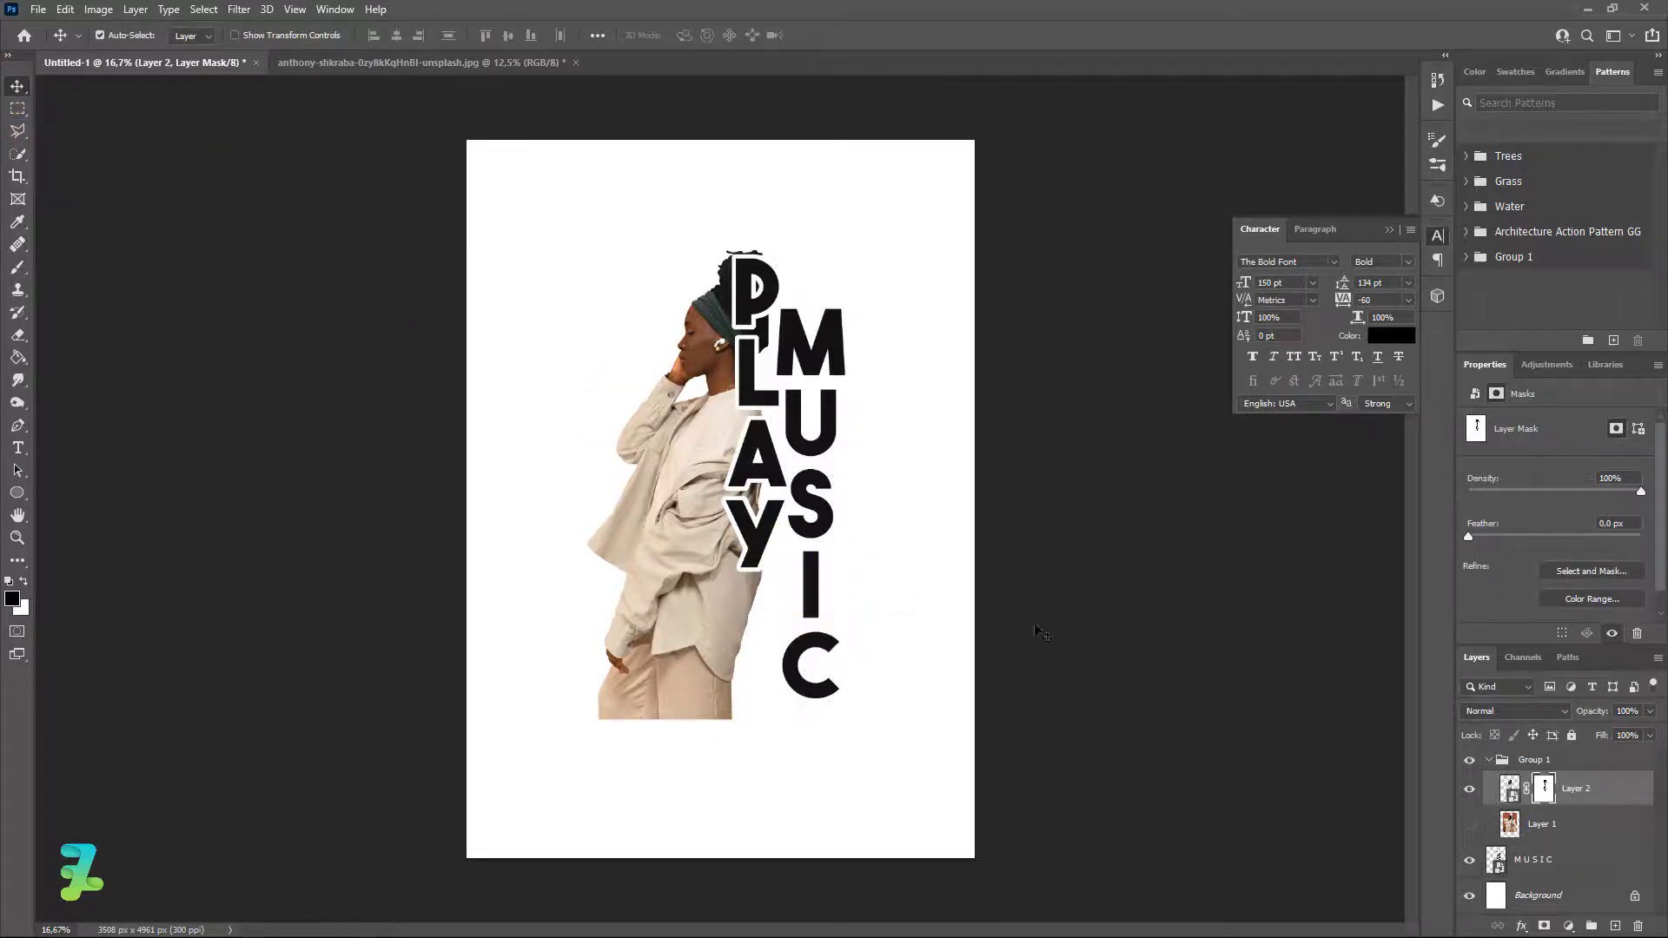
{"action": "left_click", "coordinate": [1510, 825]}
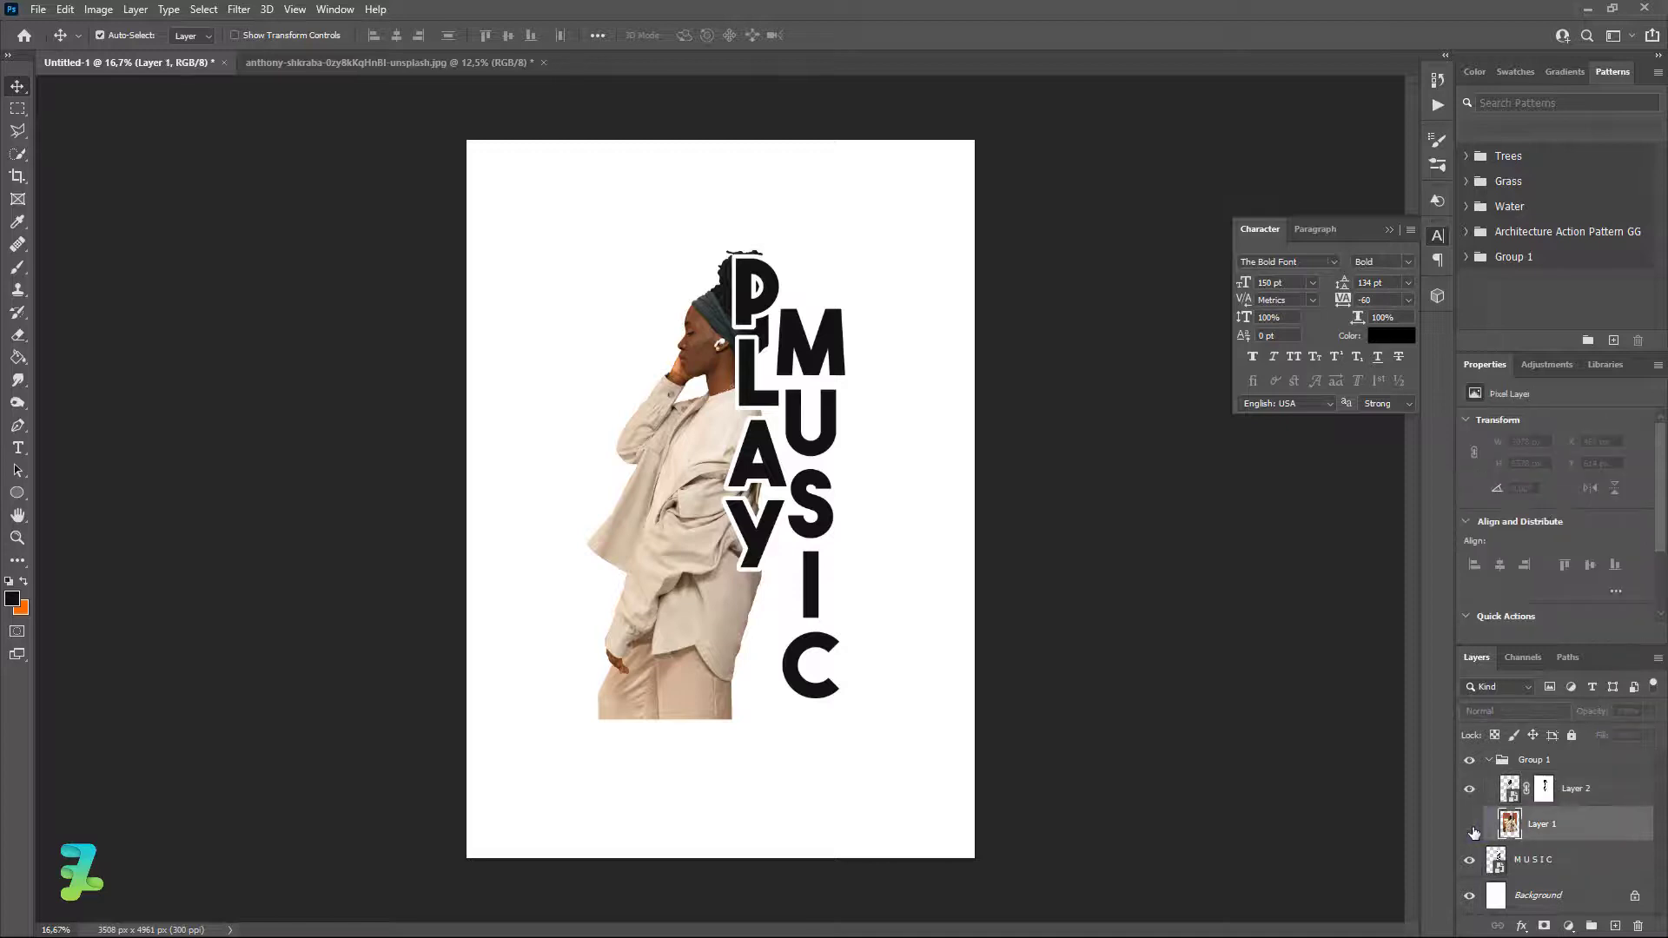
{"action": "left_click", "coordinate": [1470, 824]}
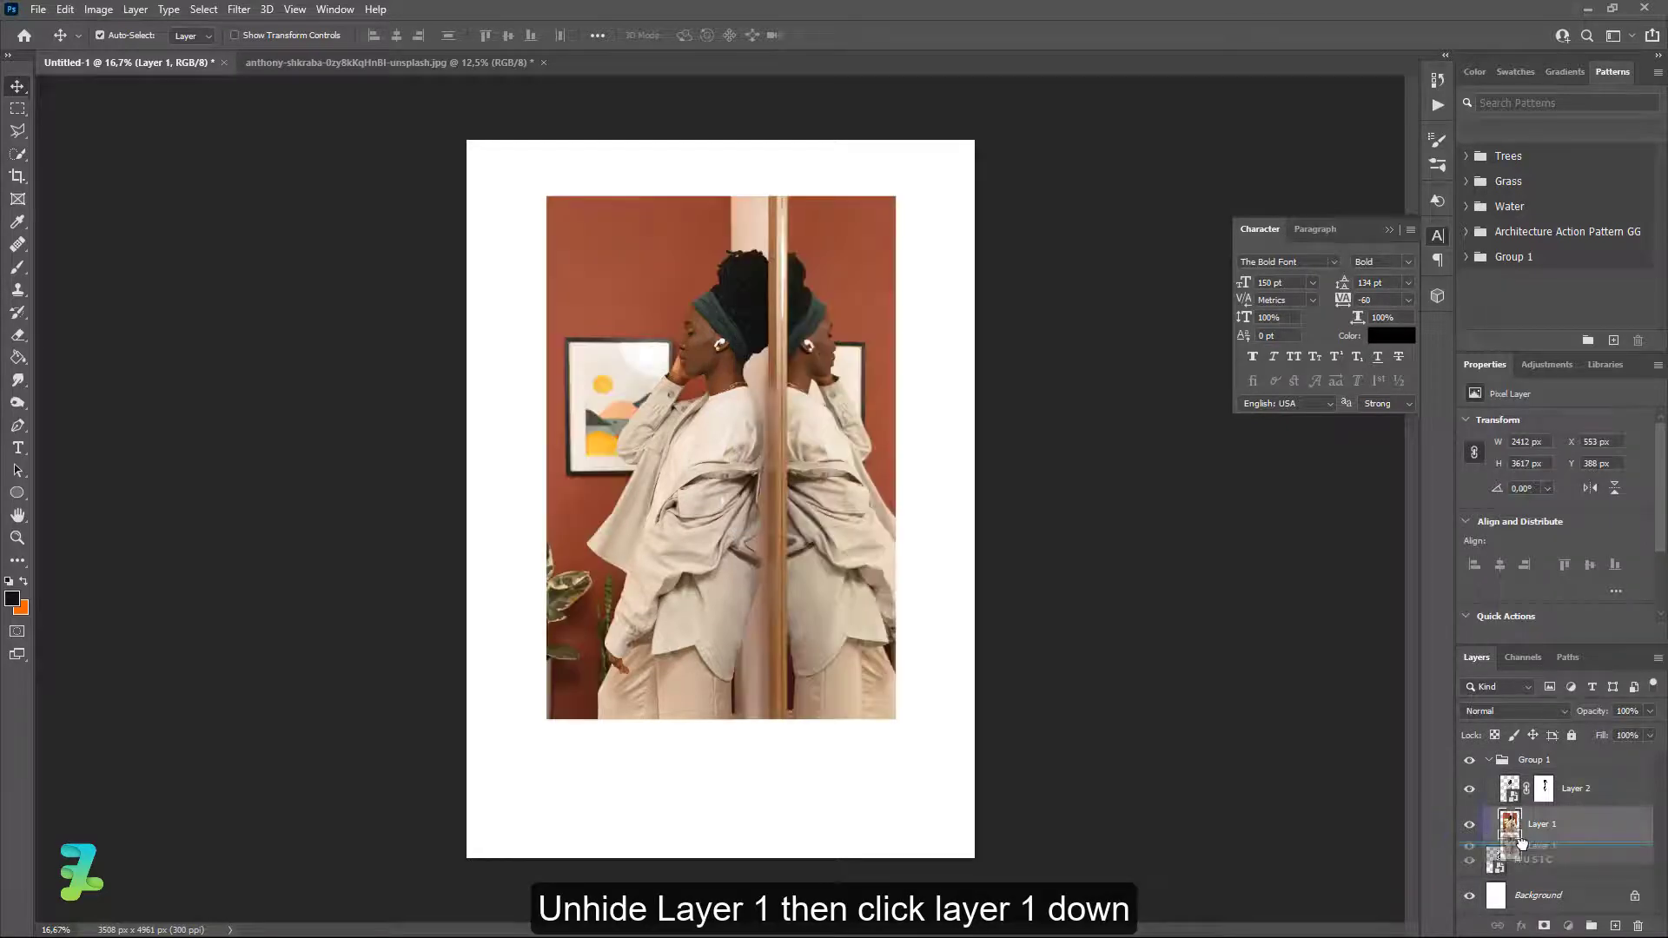
{"action": "right_click", "coordinate": [1604, 832]}
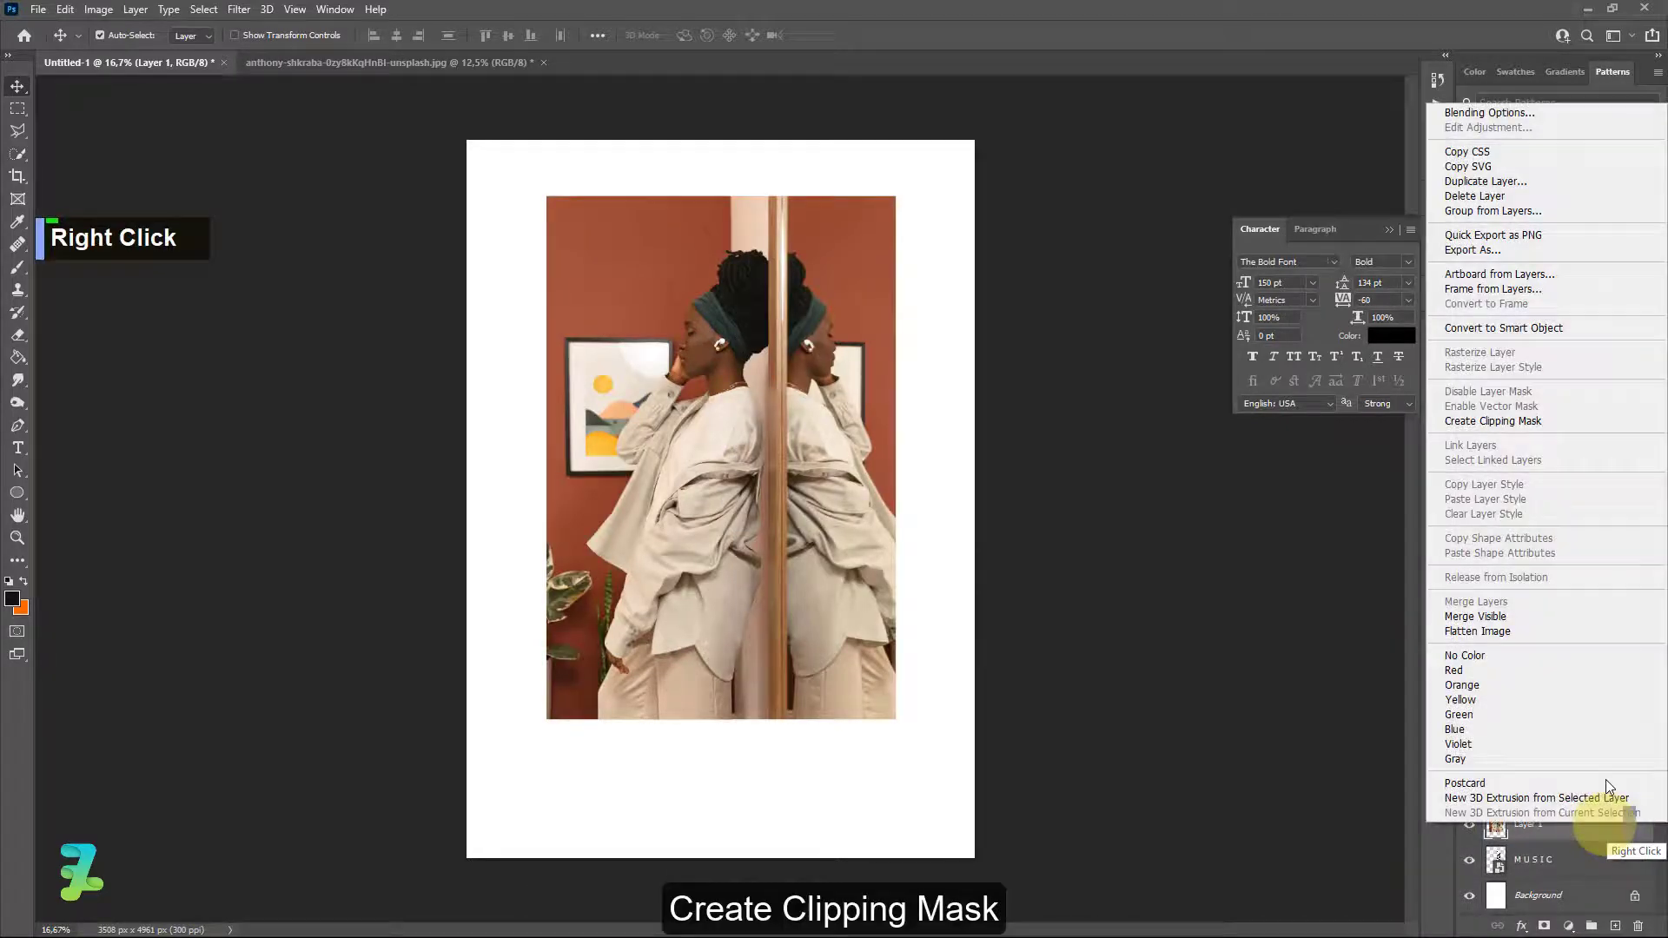
{"action": "left_click", "coordinate": [1512, 422]}
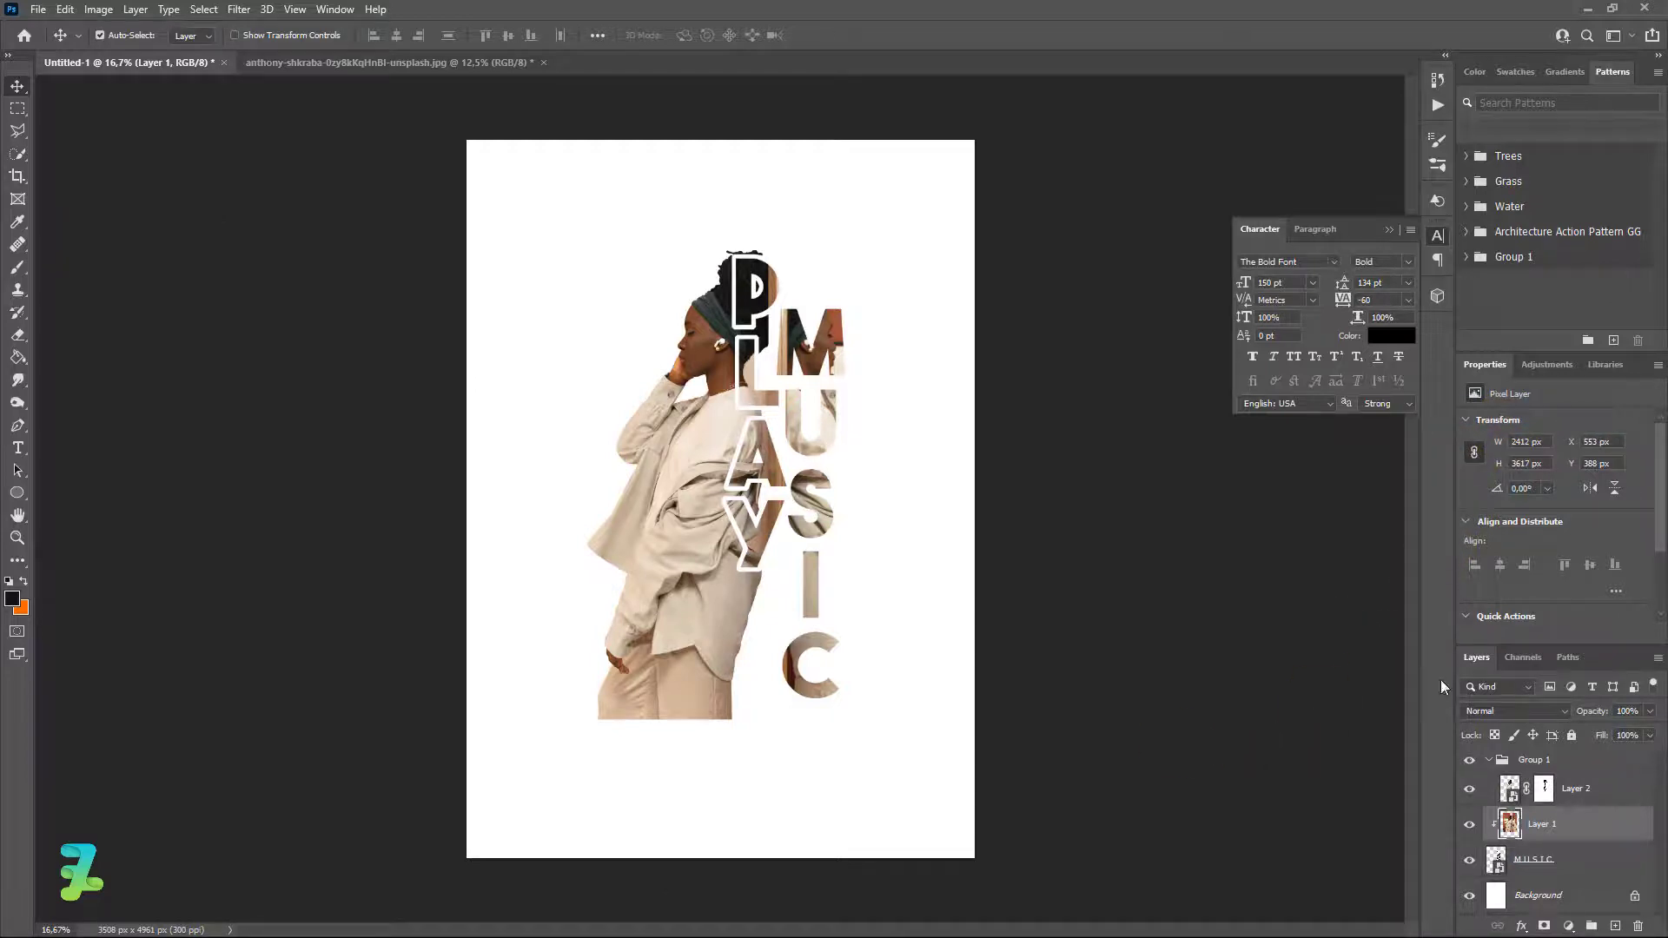
{"action": "left_click", "coordinate": [1491, 762]}
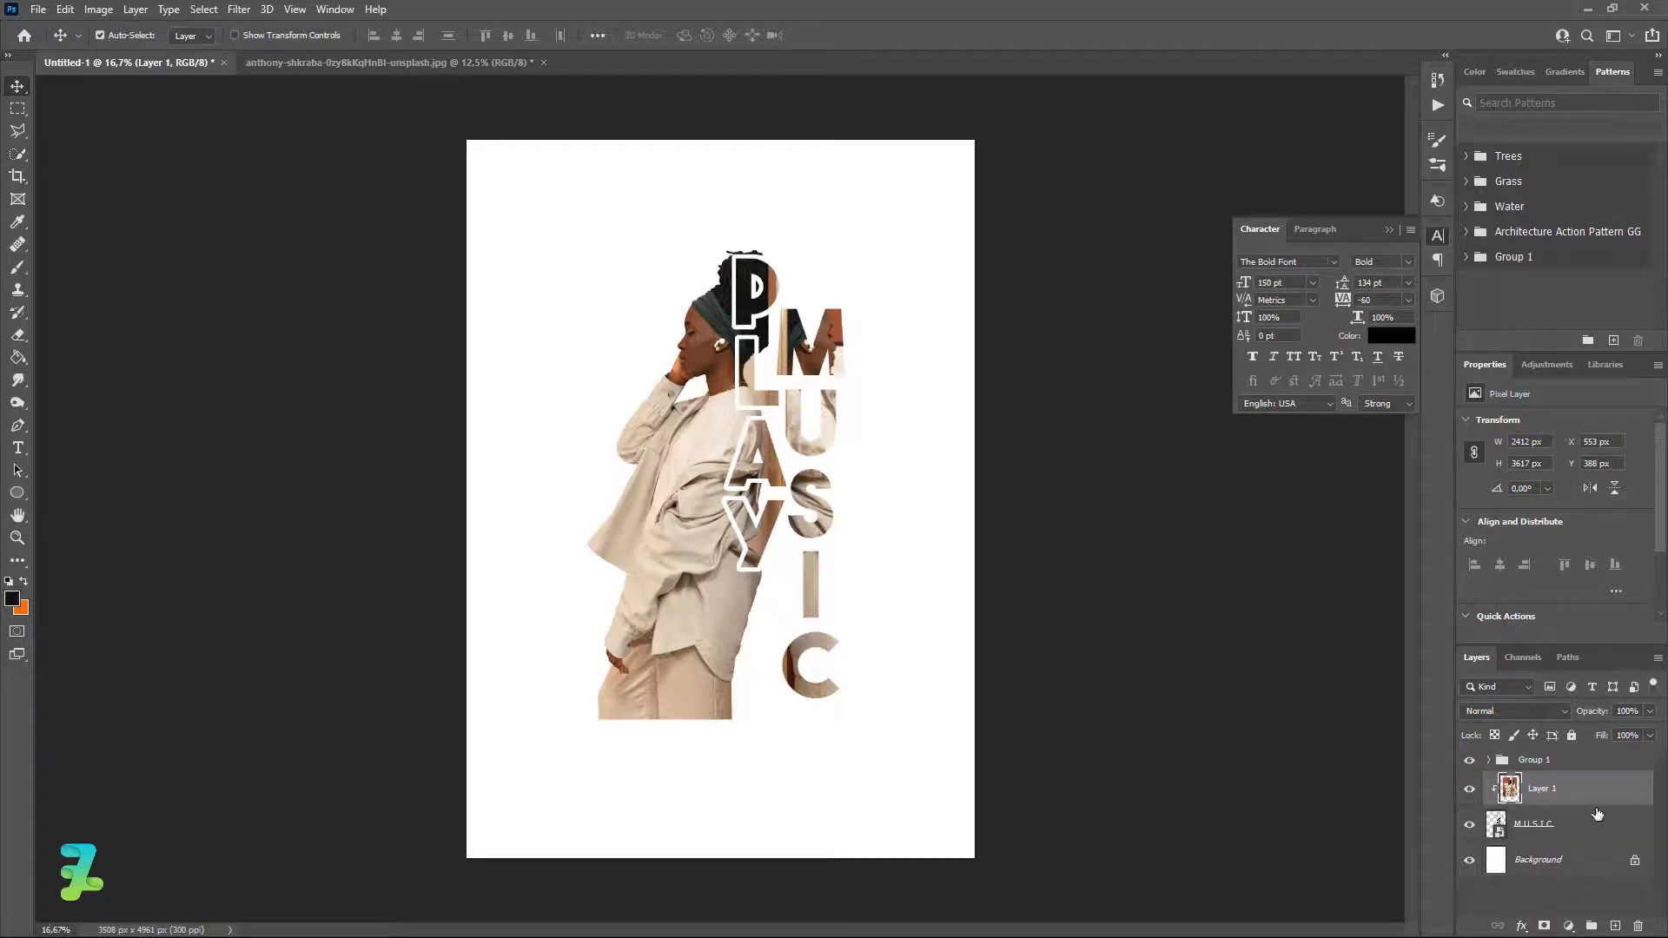
{"action": "left_click", "coordinate": [1571, 761]}
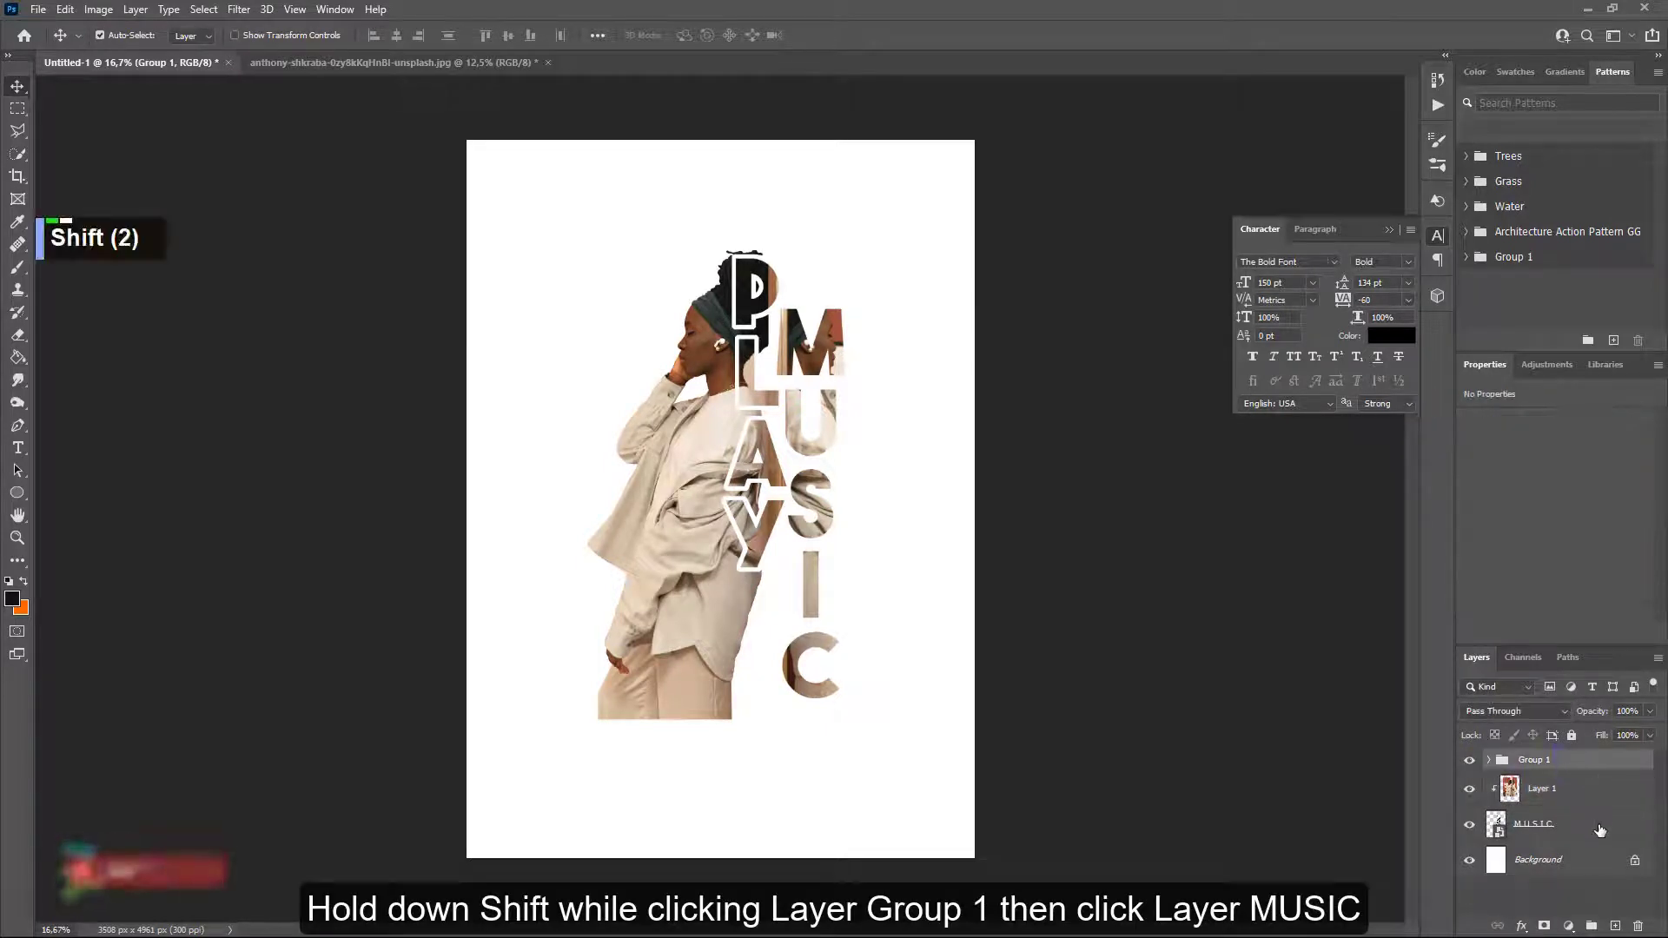
Group Group 1 through MUSIC into Group 2 and scale it up to about 121.89%.
{"action": "left_click", "coordinate": [1600, 830], "text": "shift"}
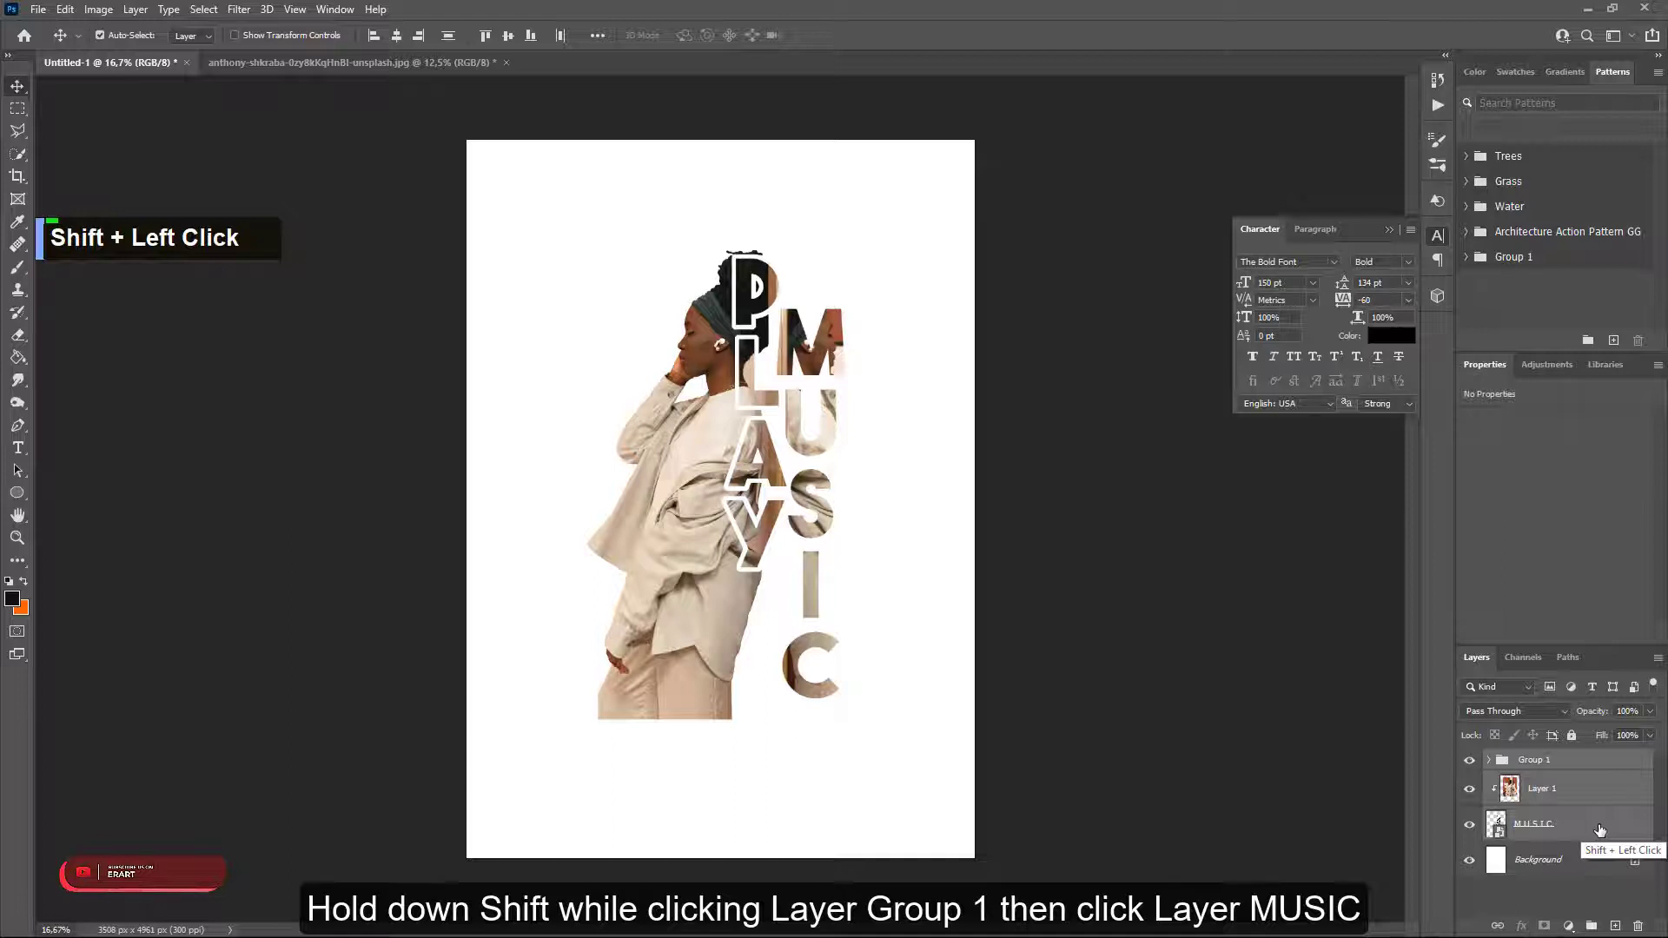
{"action": "key", "text": "ctrl+g"}
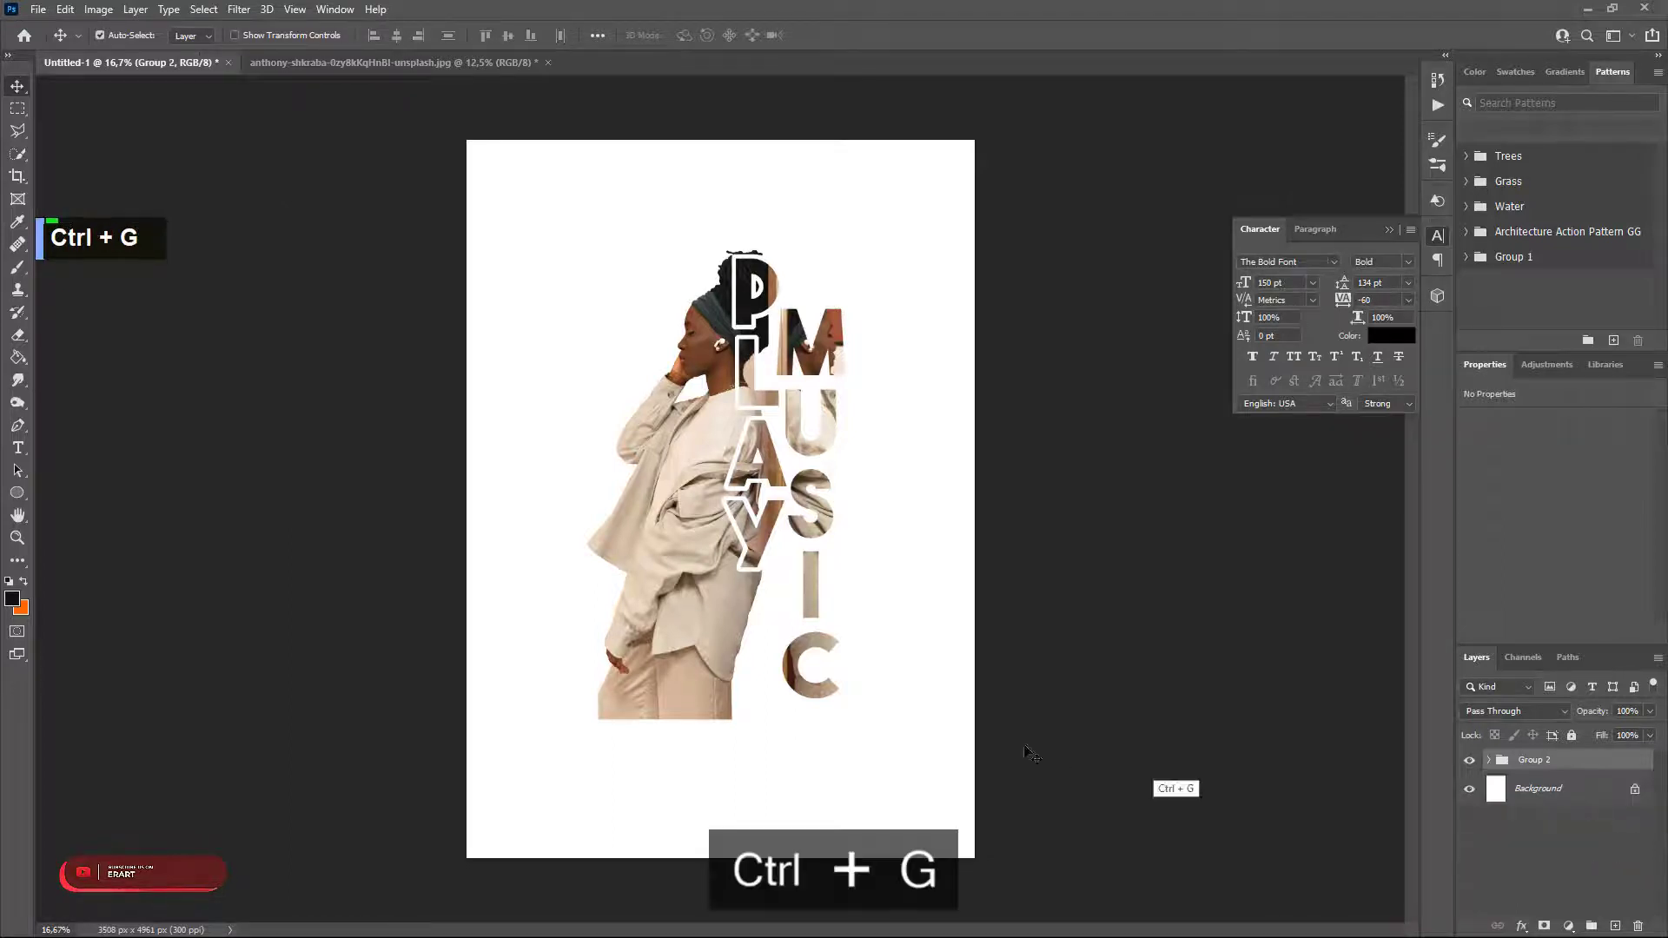
{"action": "key", "text": "ctrl+t"}
{"action": "left_click_drag", "start_coordinate": [895, 193], "coordinate": [950, 158]}
{"action": "left_click_drag", "start_coordinate": [828, 342], "coordinate": [826, 363]}
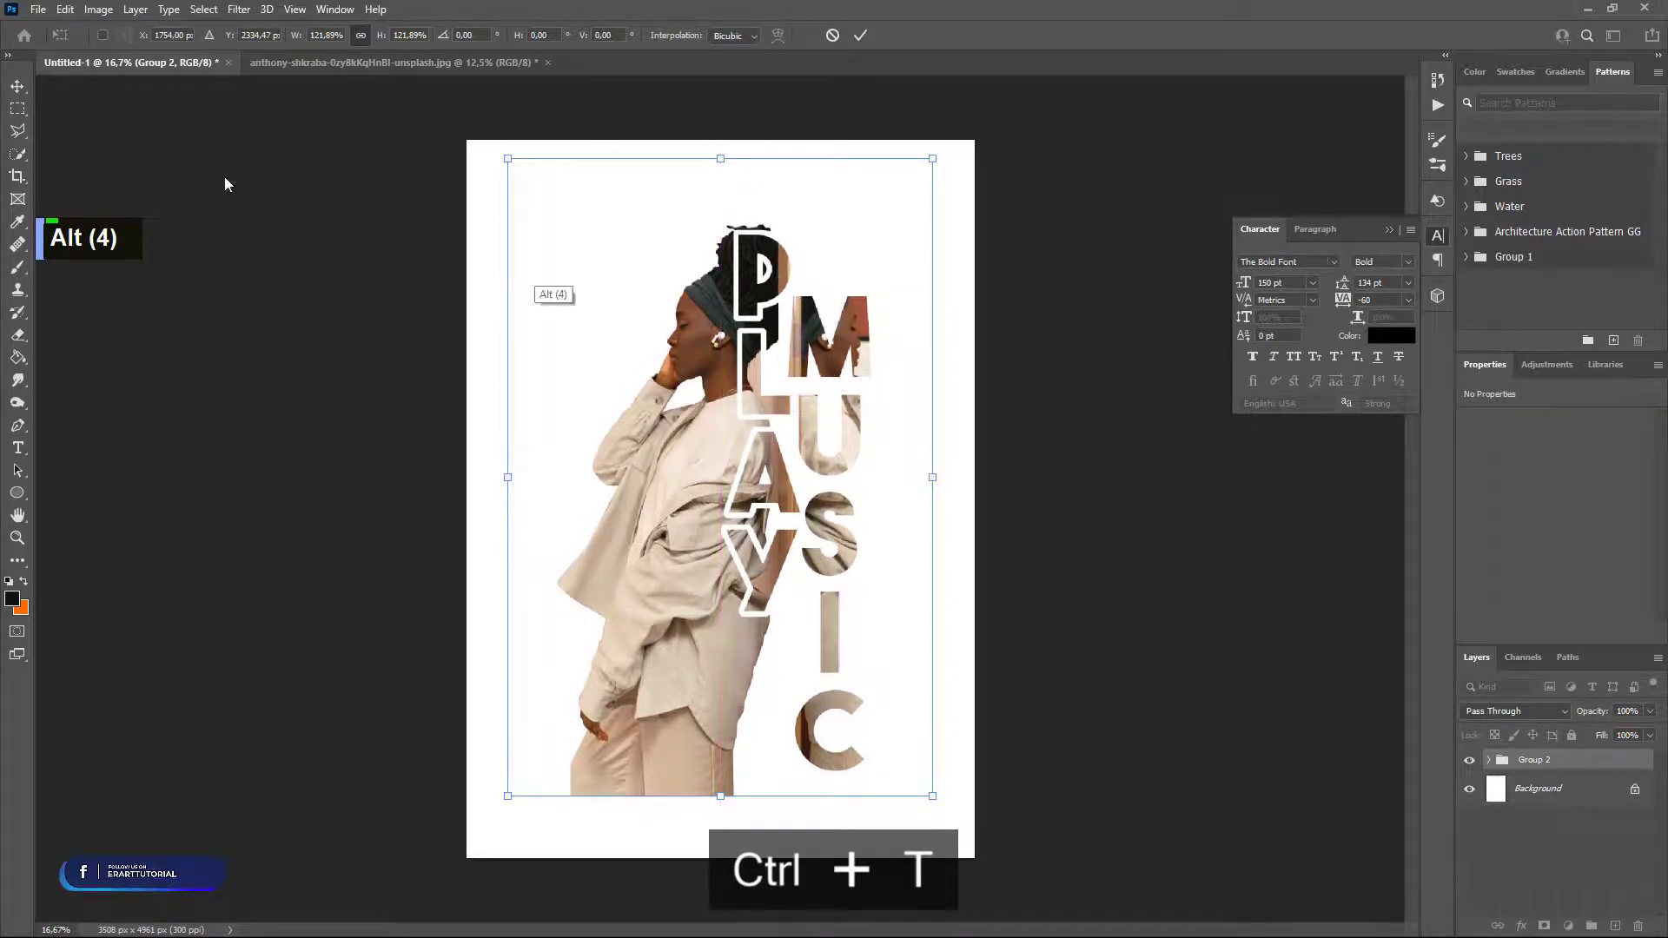
{"action": "left_click", "coordinate": [17, 90]}
Align Group 2 to the canvas's horizontal and vertical centres, then deselect.
{"action": "key", "text": "ctrl+a"}
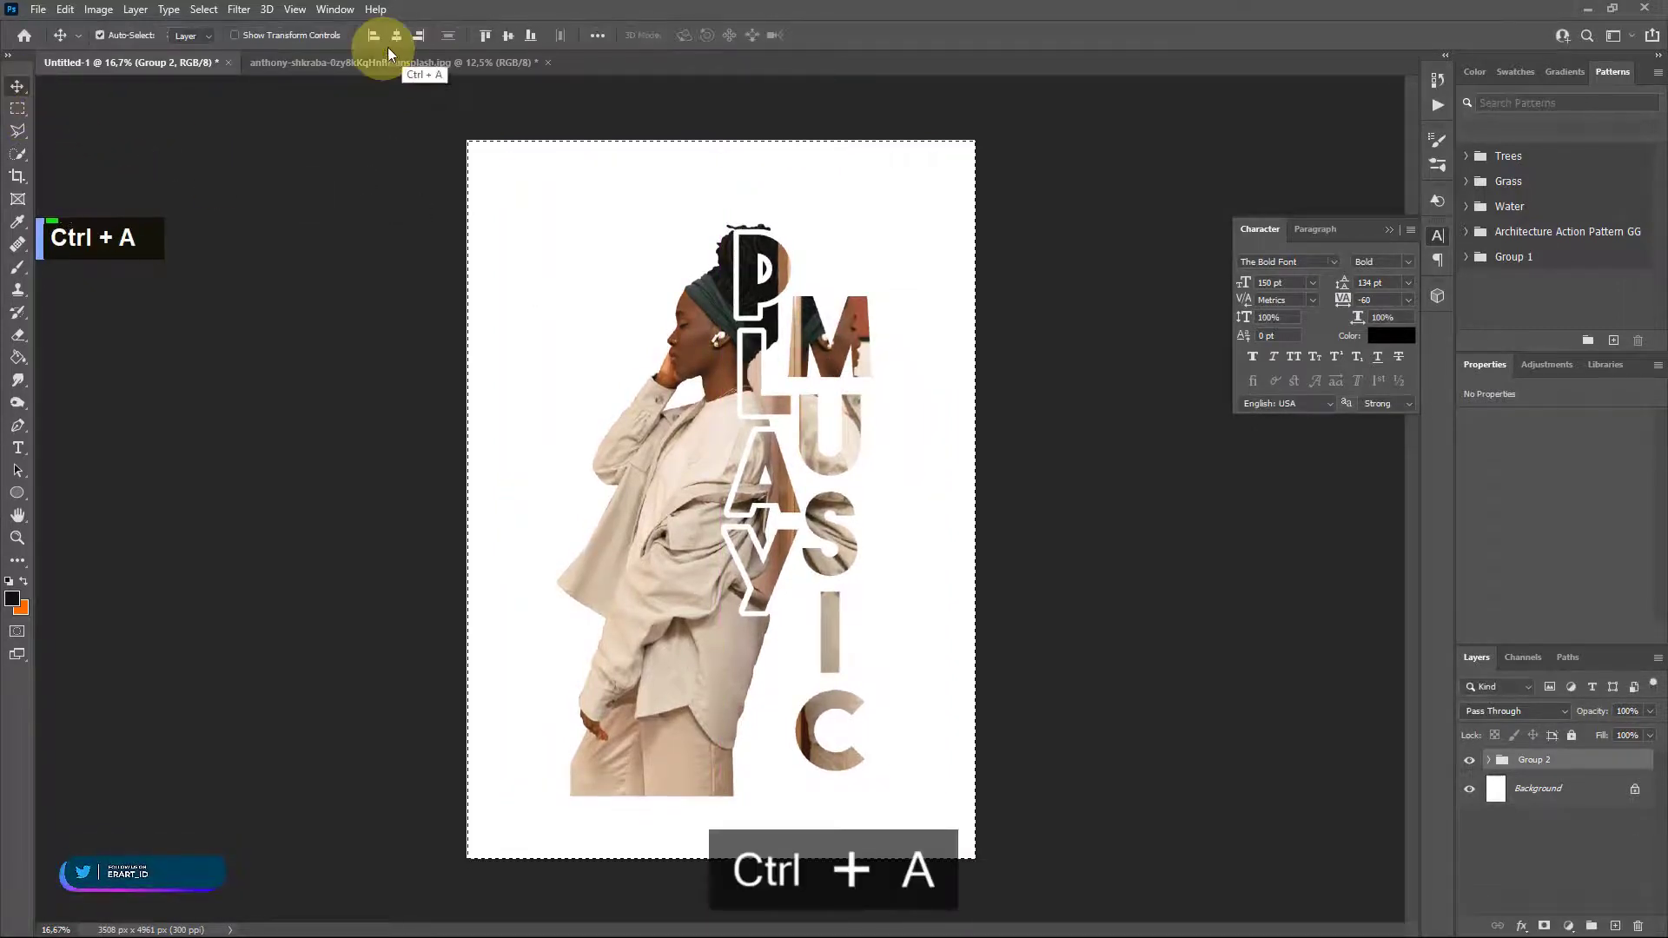
{"action": "left_click", "coordinate": [400, 38]}
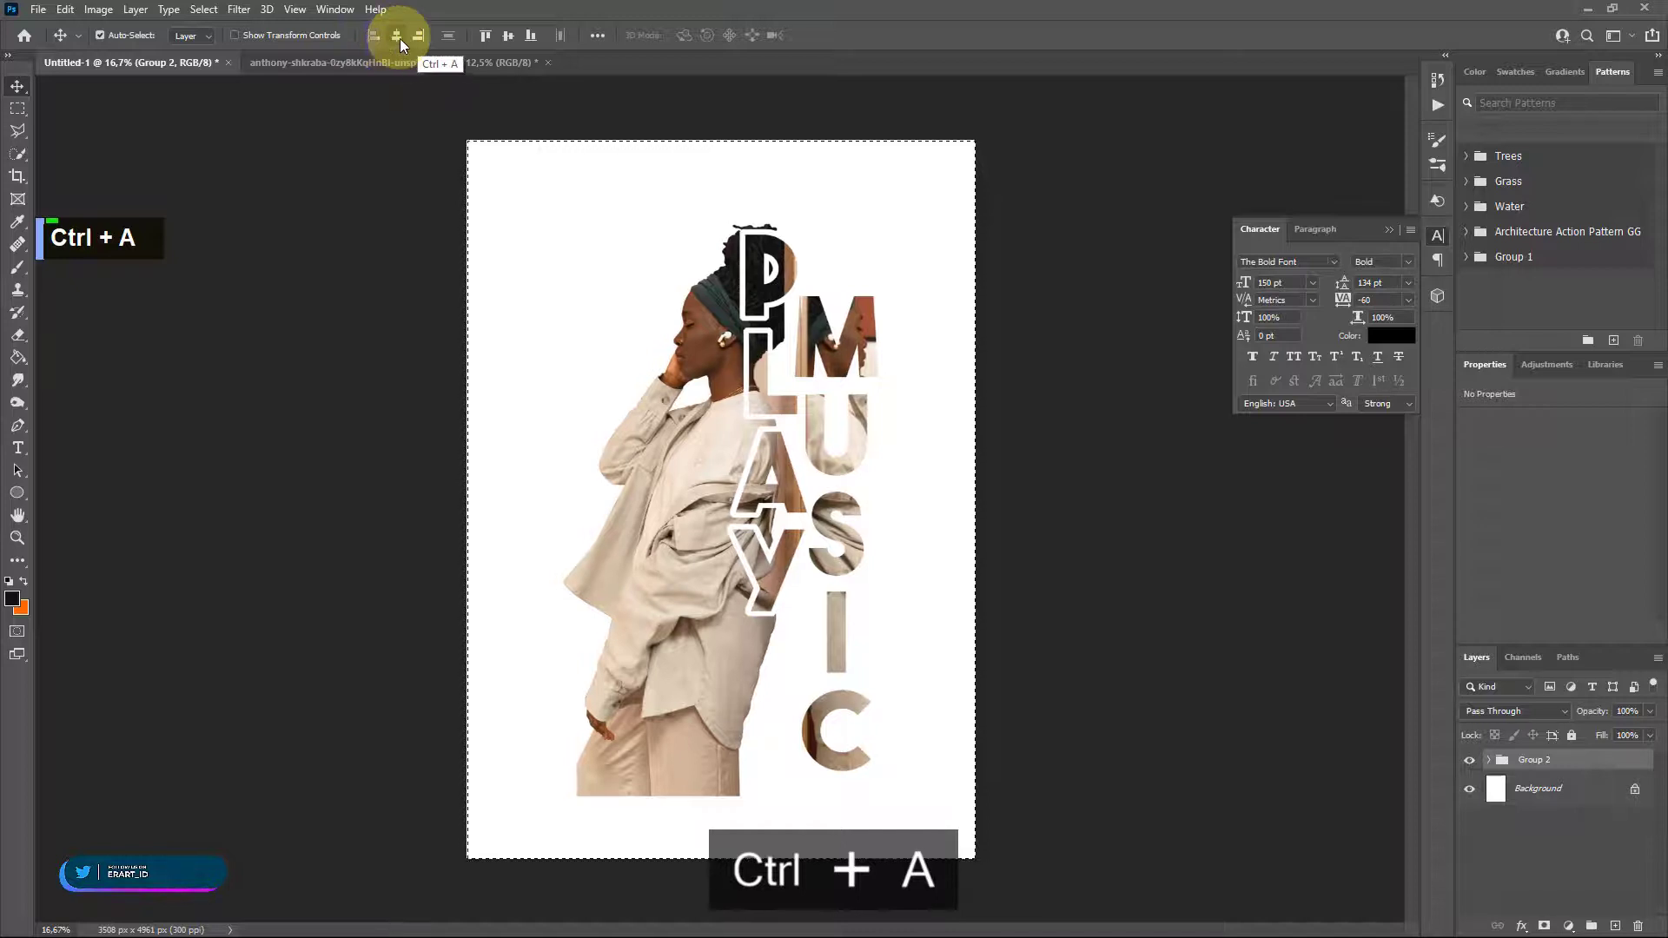
{"action": "left_click", "coordinate": [507, 39]}
{"action": "key", "text": "ctrl+d"}
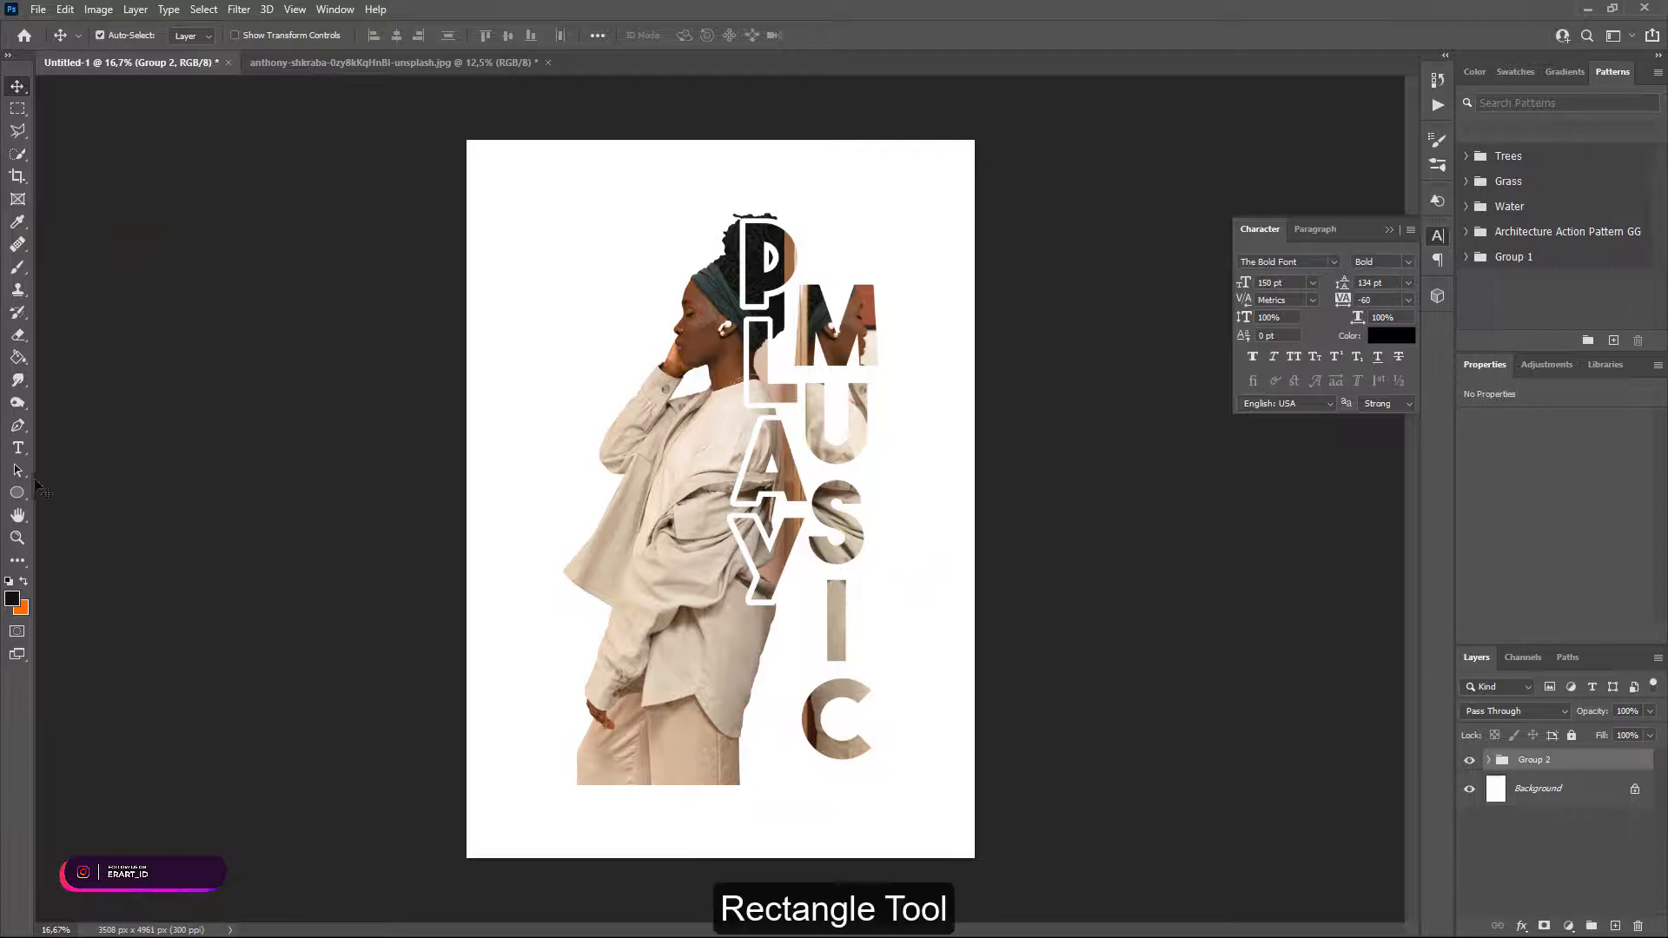
Choose the Rectangle Tool and set its fill to No Color.
{"action": "right_click", "coordinate": [17, 495]}
{"action": "left_click", "coordinate": [61, 489]}
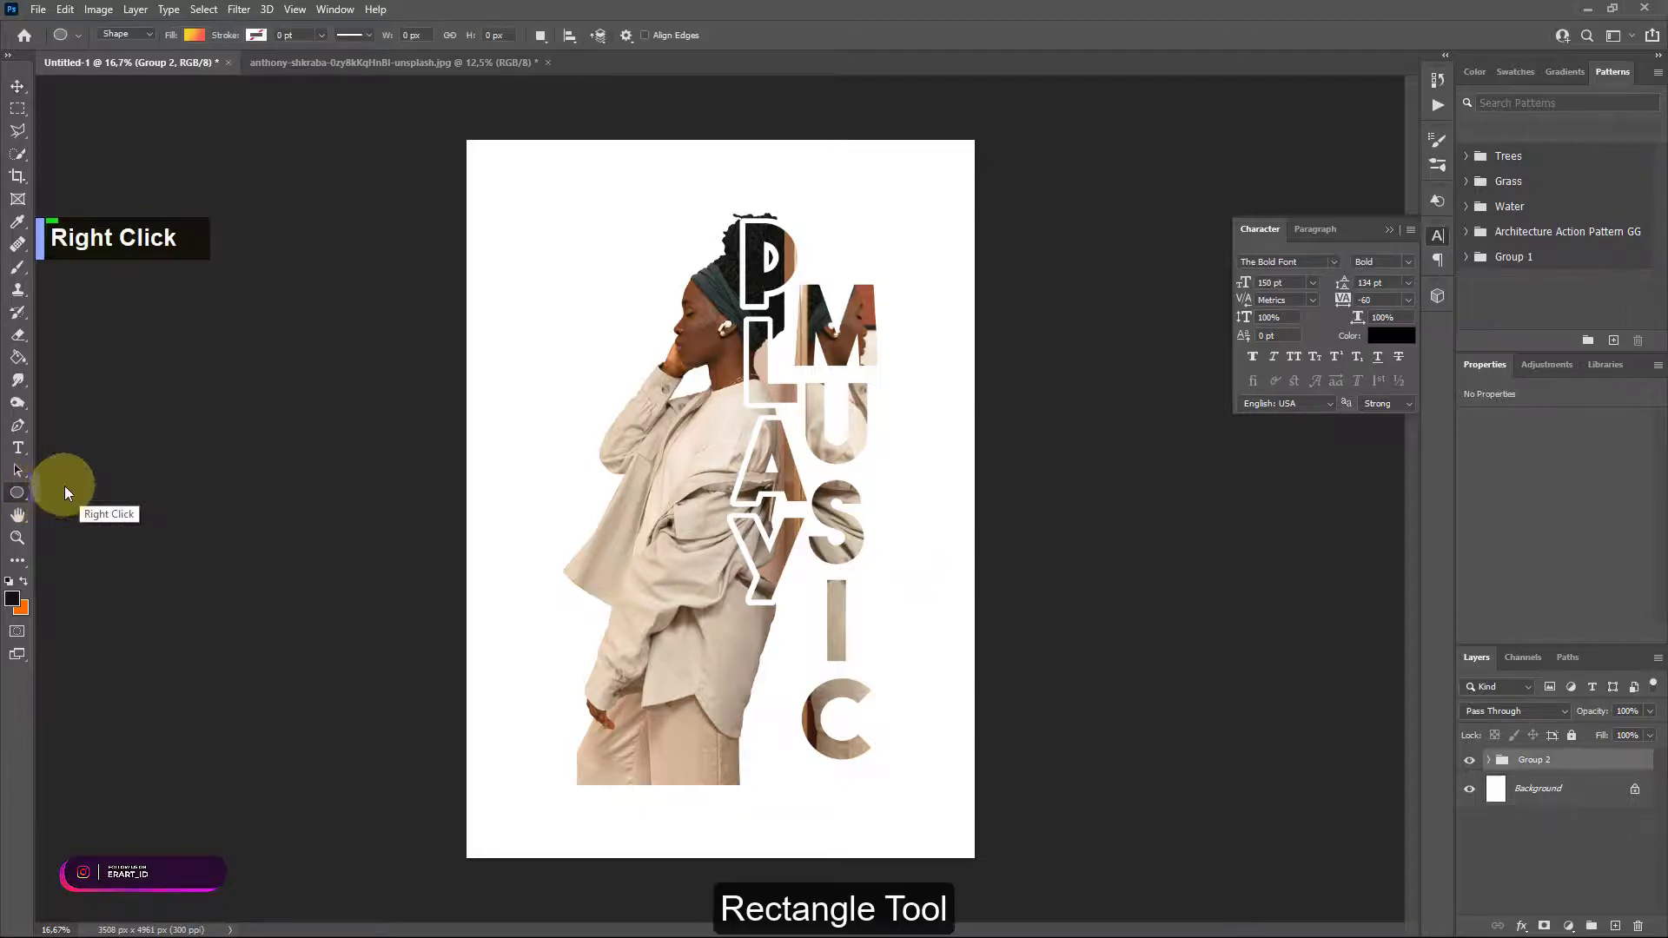
{"action": "left_click", "coordinate": [193, 39]}
{"action": "left_click", "coordinate": [89, 66]}
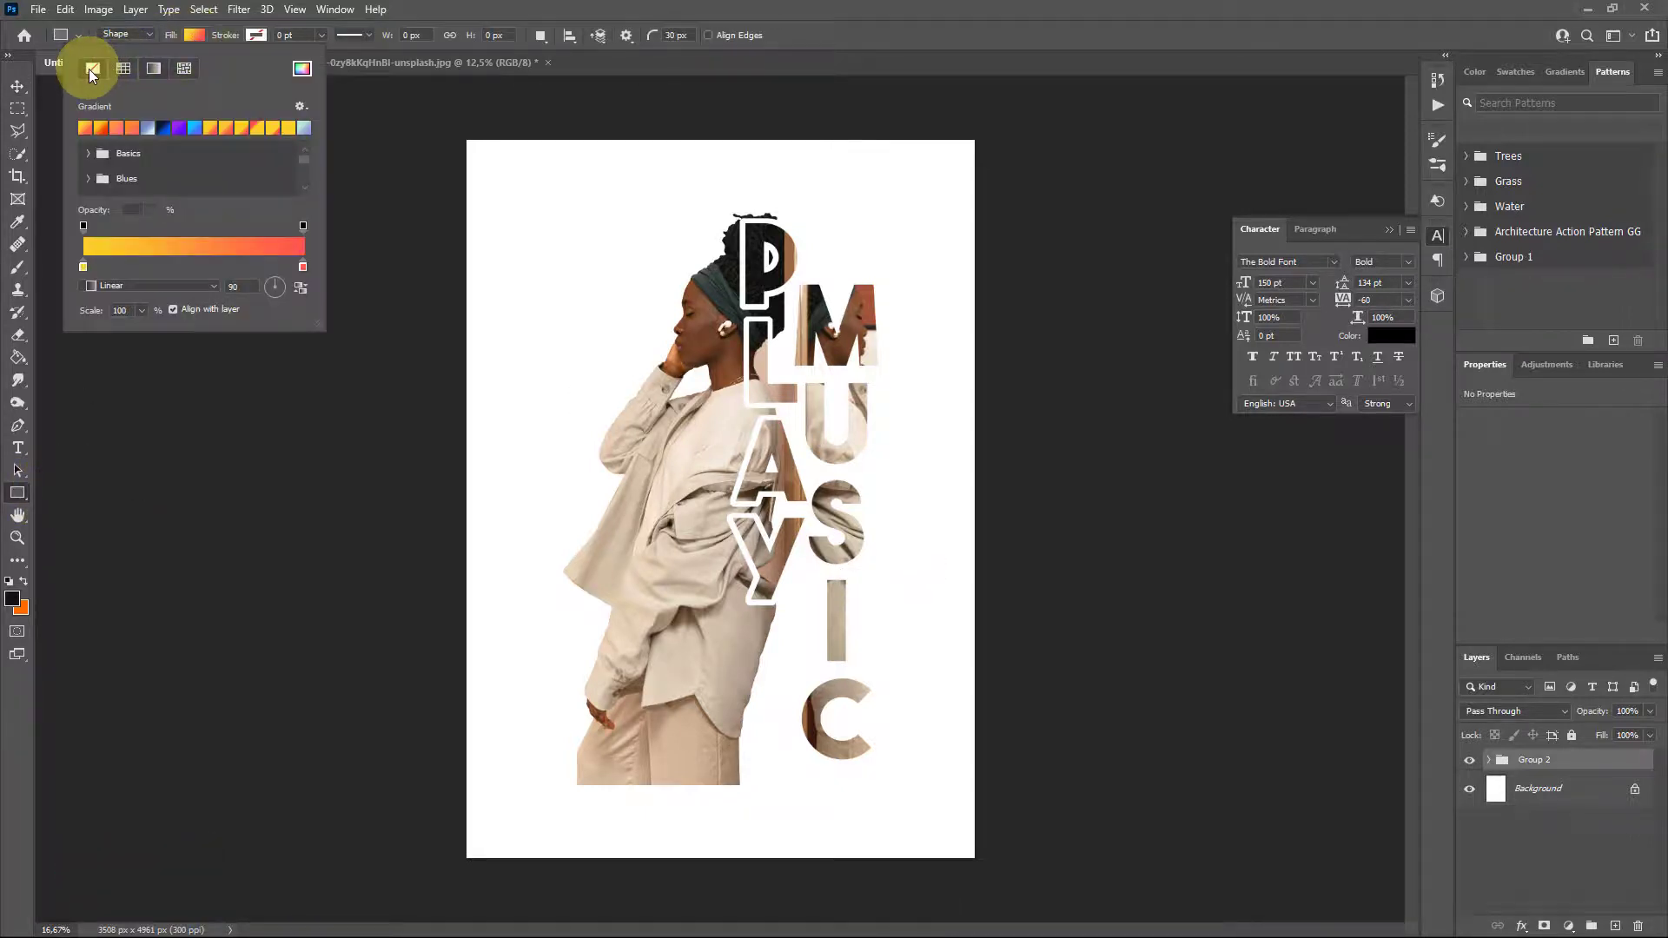
Set the rectangle's stroke colour to brown #7b5e40 in the Color Picker.
{"action": "left_click", "coordinate": [255, 35]}
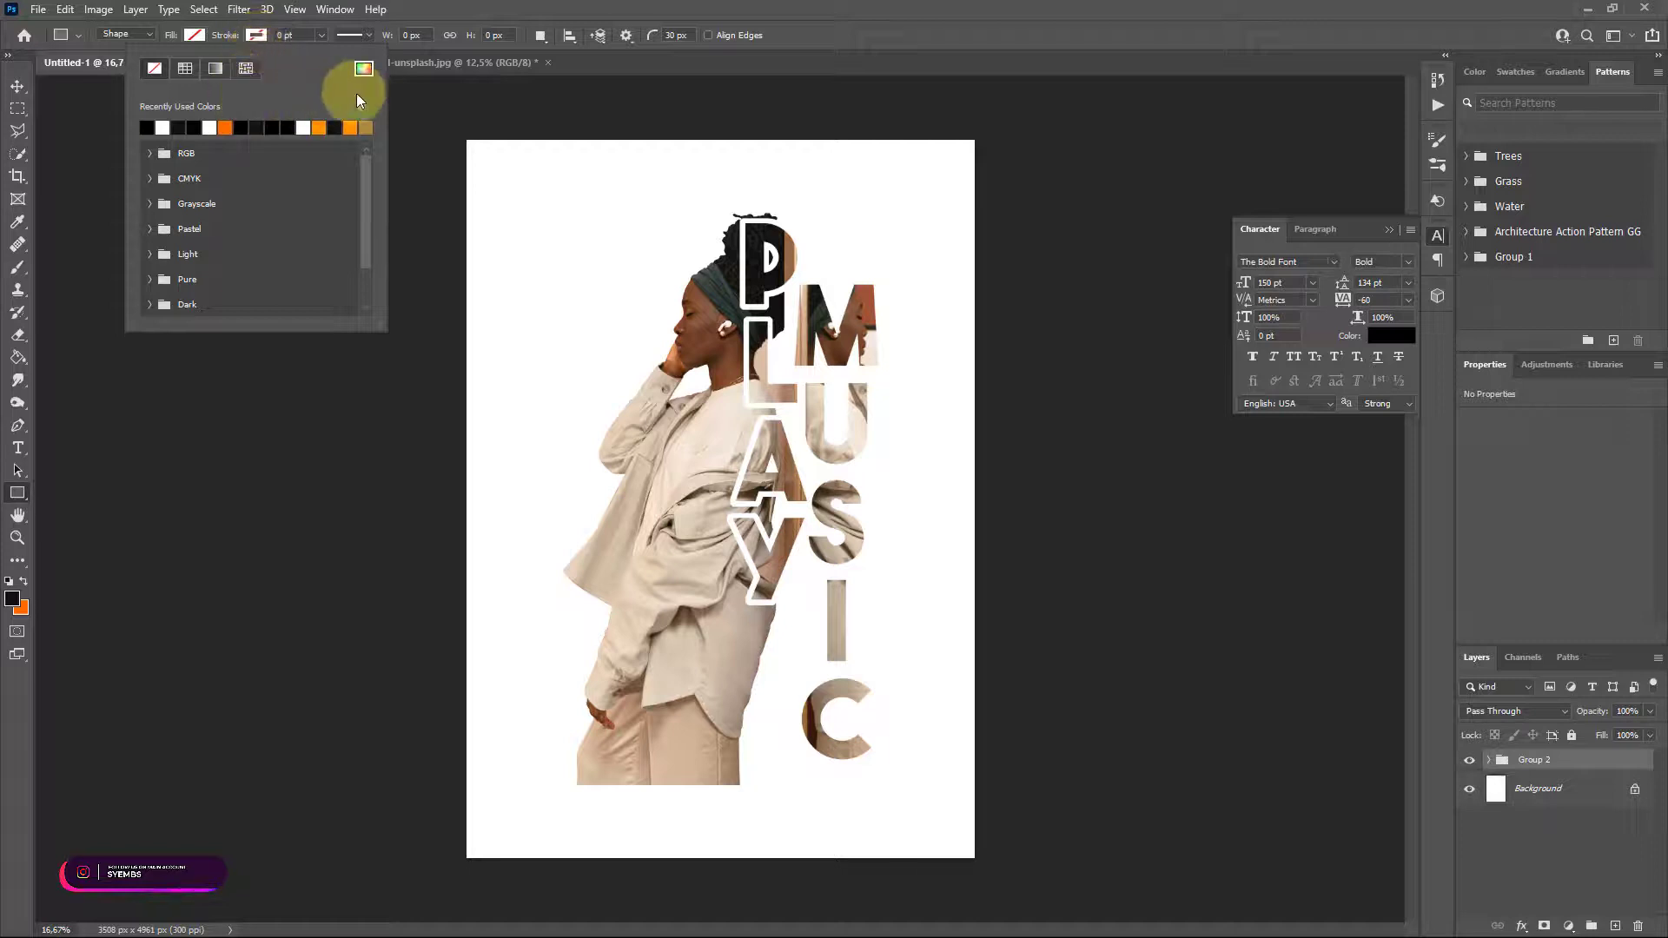
{"action": "left_click", "coordinate": [363, 68]}
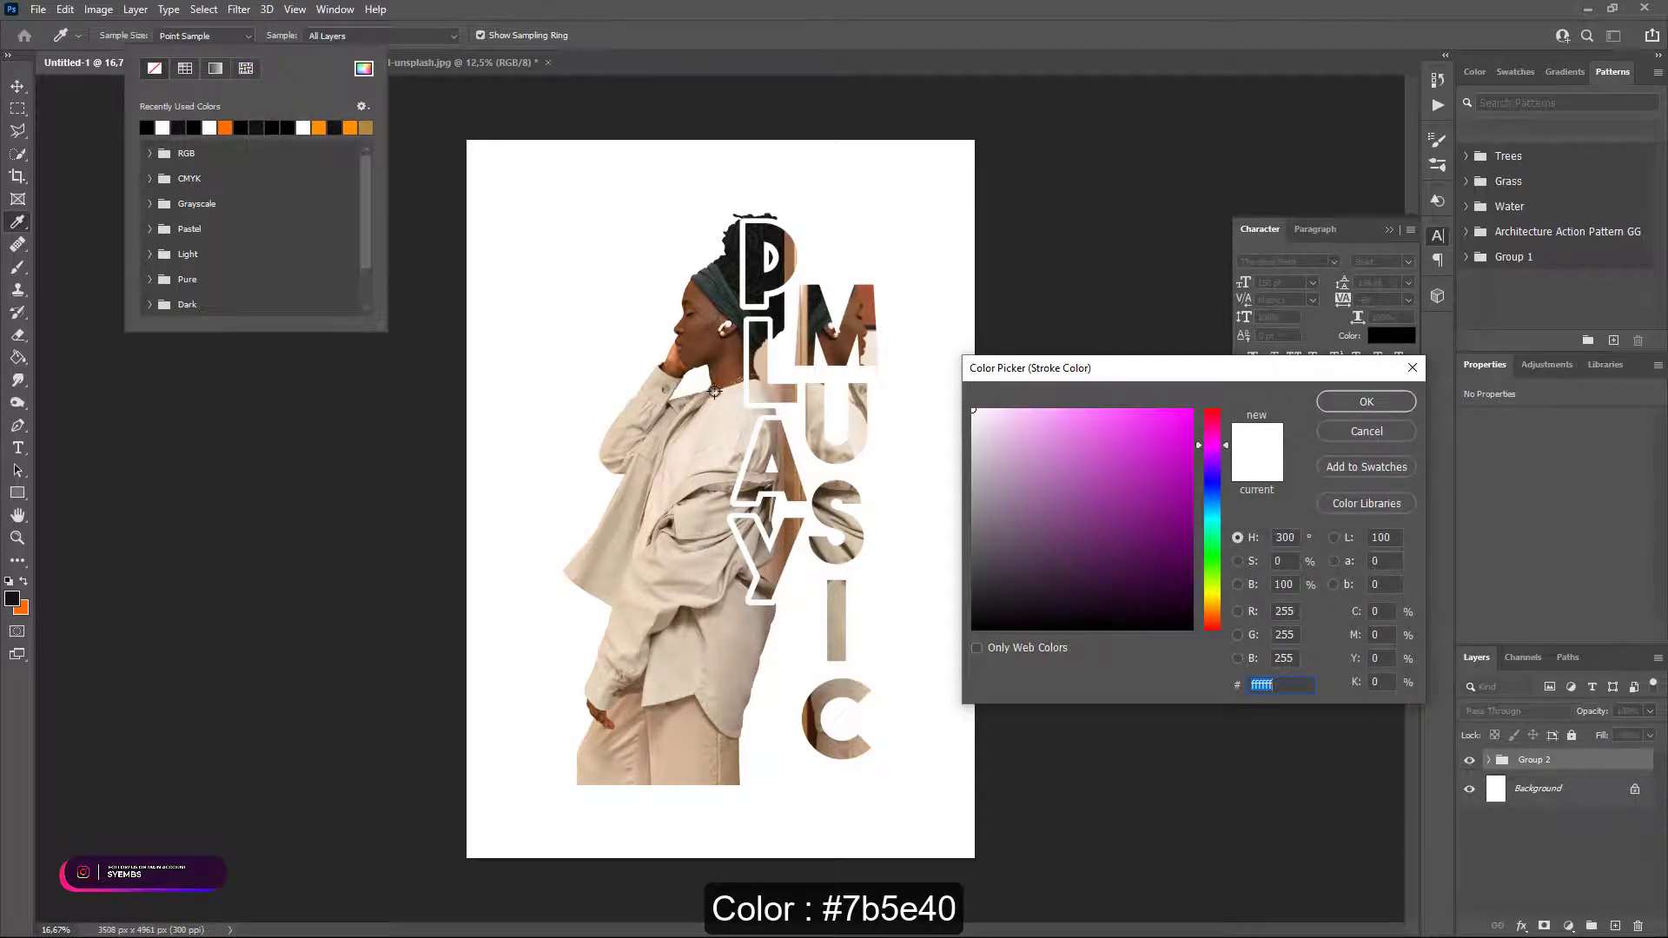
{"action": "left_click", "coordinate": [688, 399]}
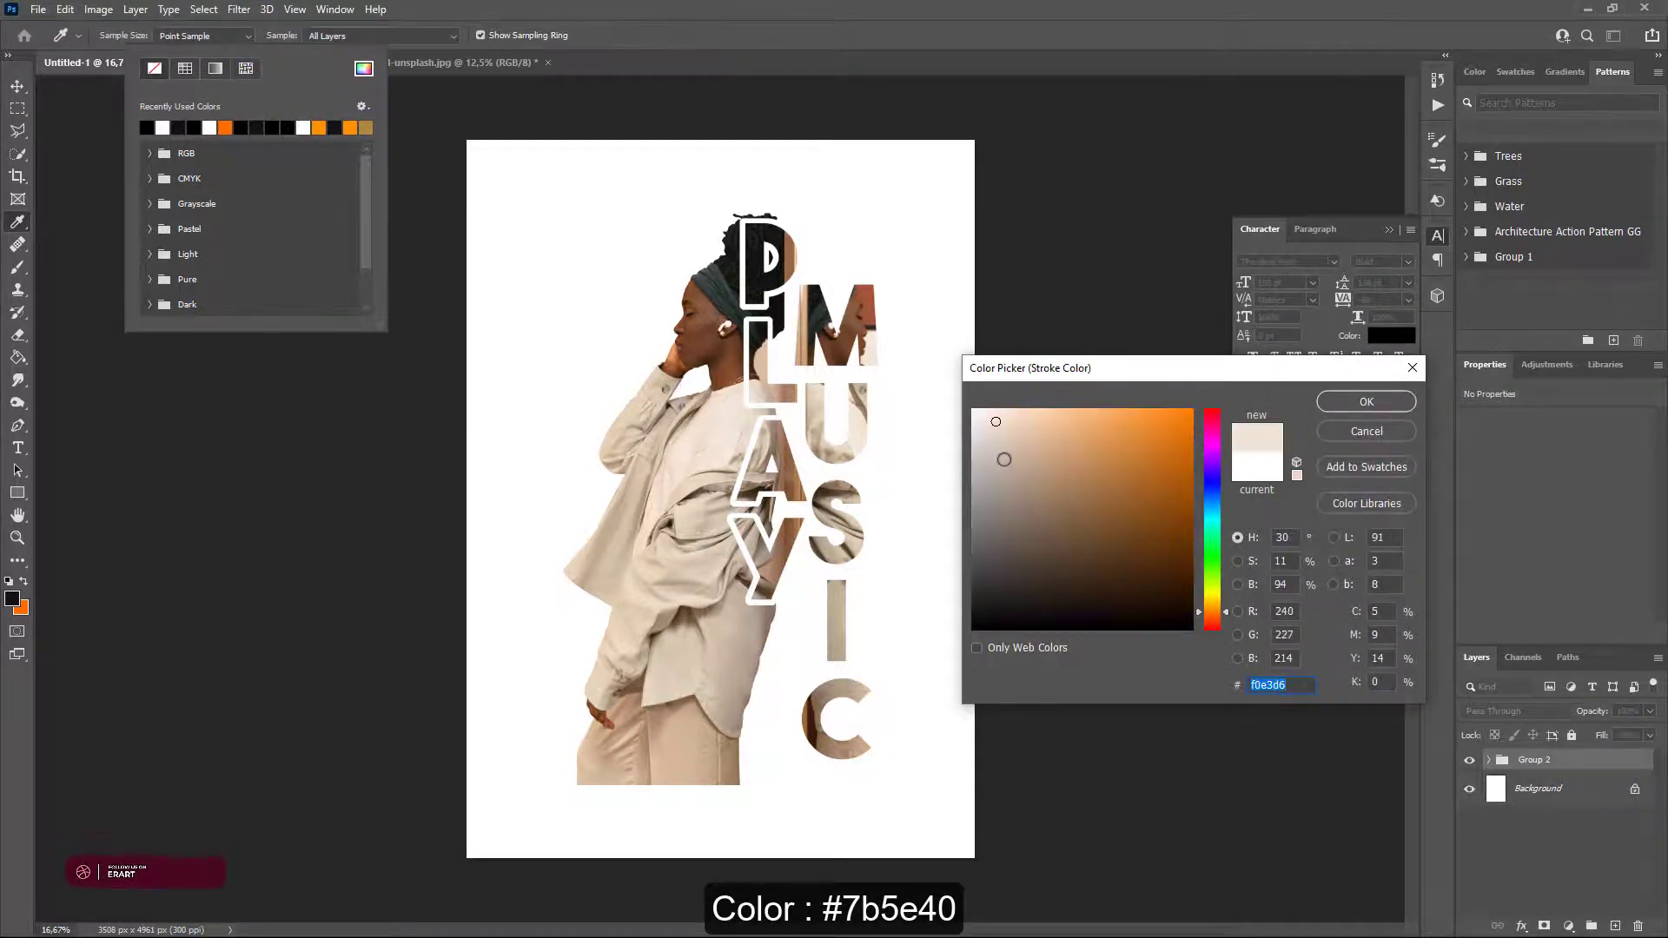
{"action": "mouse_move", "coordinate": [1004, 450]}
{"action": "left_mouse_down"}
{"action": "mouse_move", "coordinate": [994, 496]}
{"action": "mouse_move", "coordinate": [1009, 435]}
{"action": "mouse_move", "coordinate": [1109, 434]}
{"action": "mouse_move", "coordinate": [1066, 436]}
{"action": "mouse_move", "coordinate": [1110, 469]}
{"action": "mouse_move", "coordinate": [1115, 507]}
{"action": "mouse_move", "coordinate": [1079, 524]}
{"action": "left_mouse_up"}
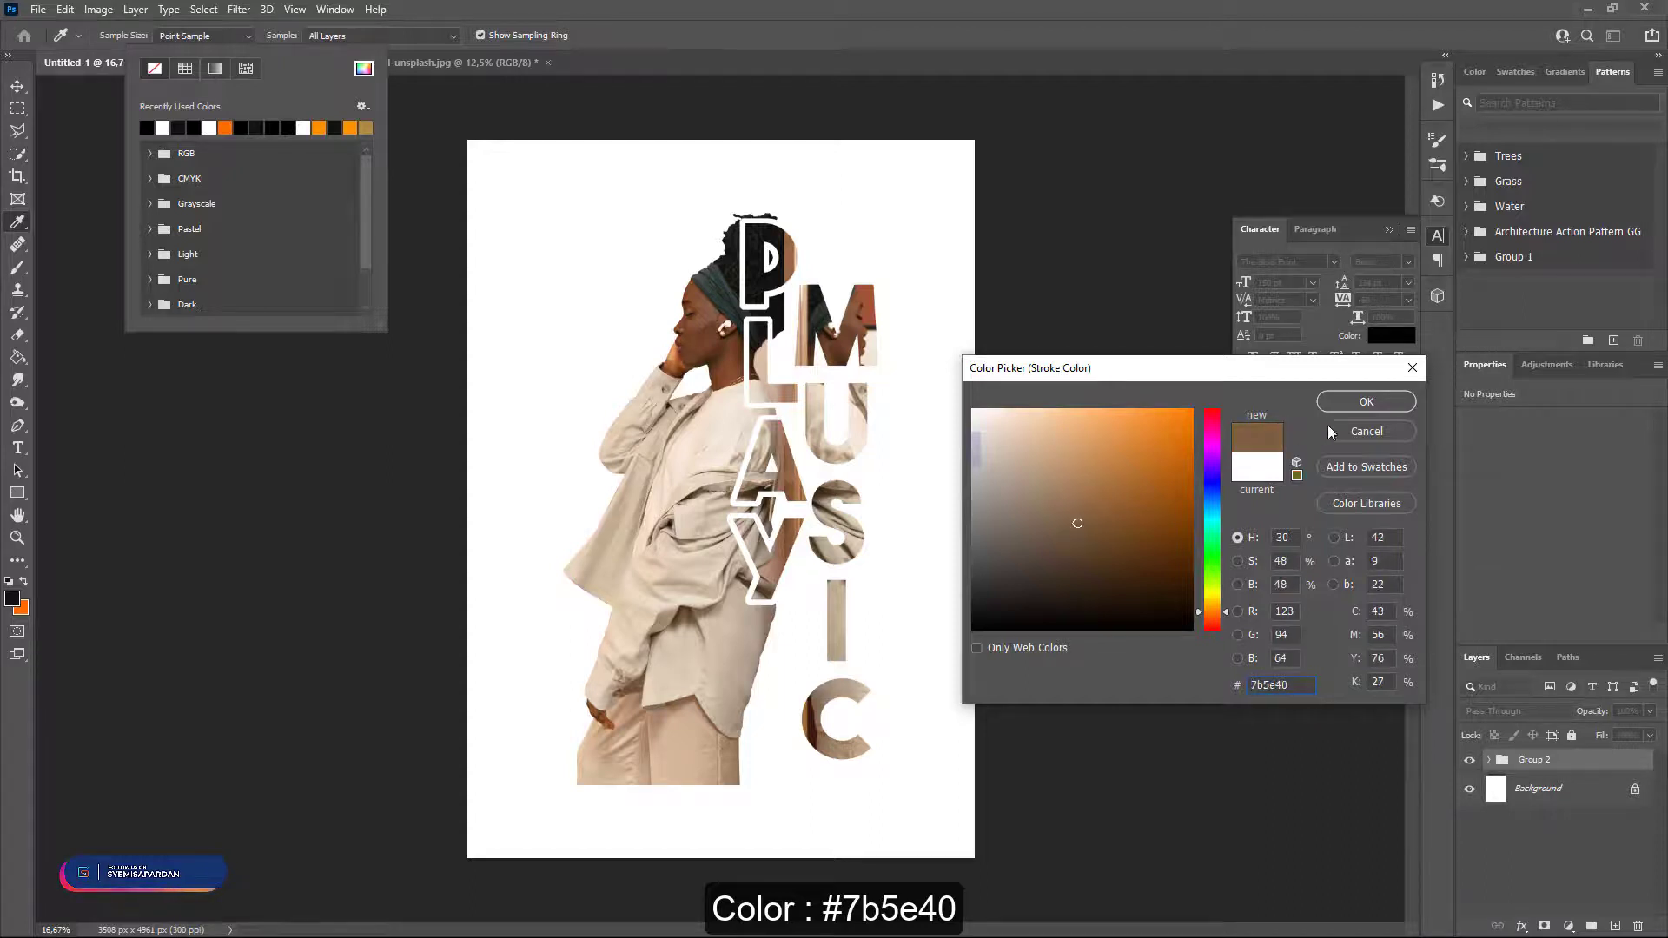
{"action": "left_click", "coordinate": [1366, 402]}
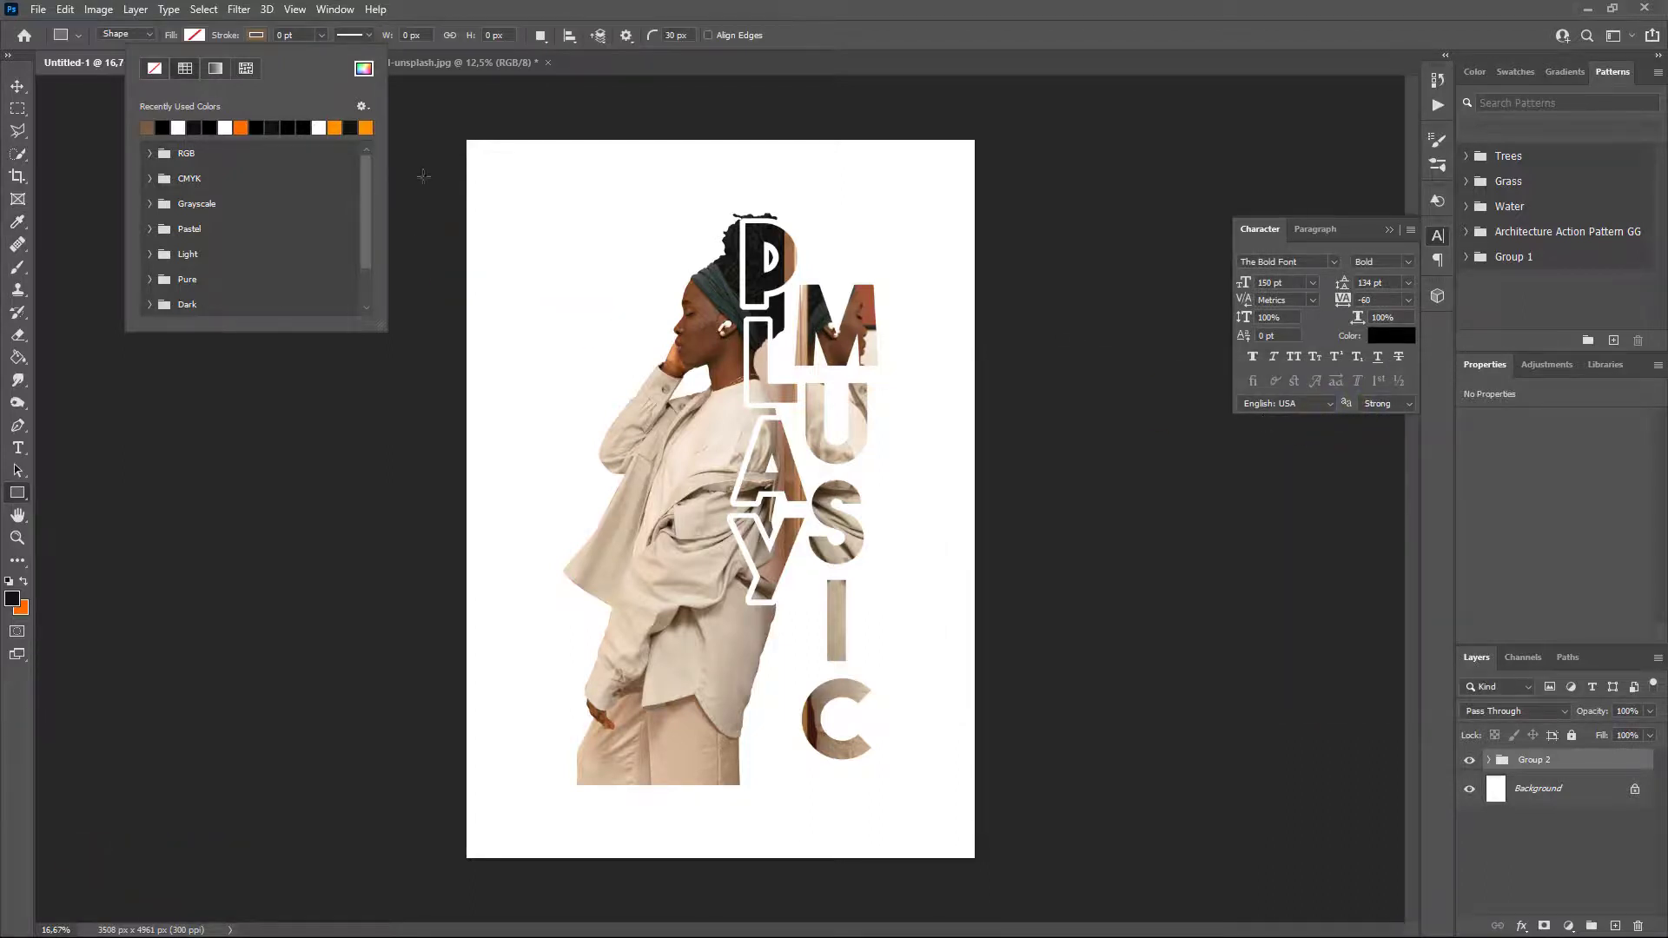
Set the stroke width to 5 pt.
{"action": "left_click", "coordinate": [322, 35]}
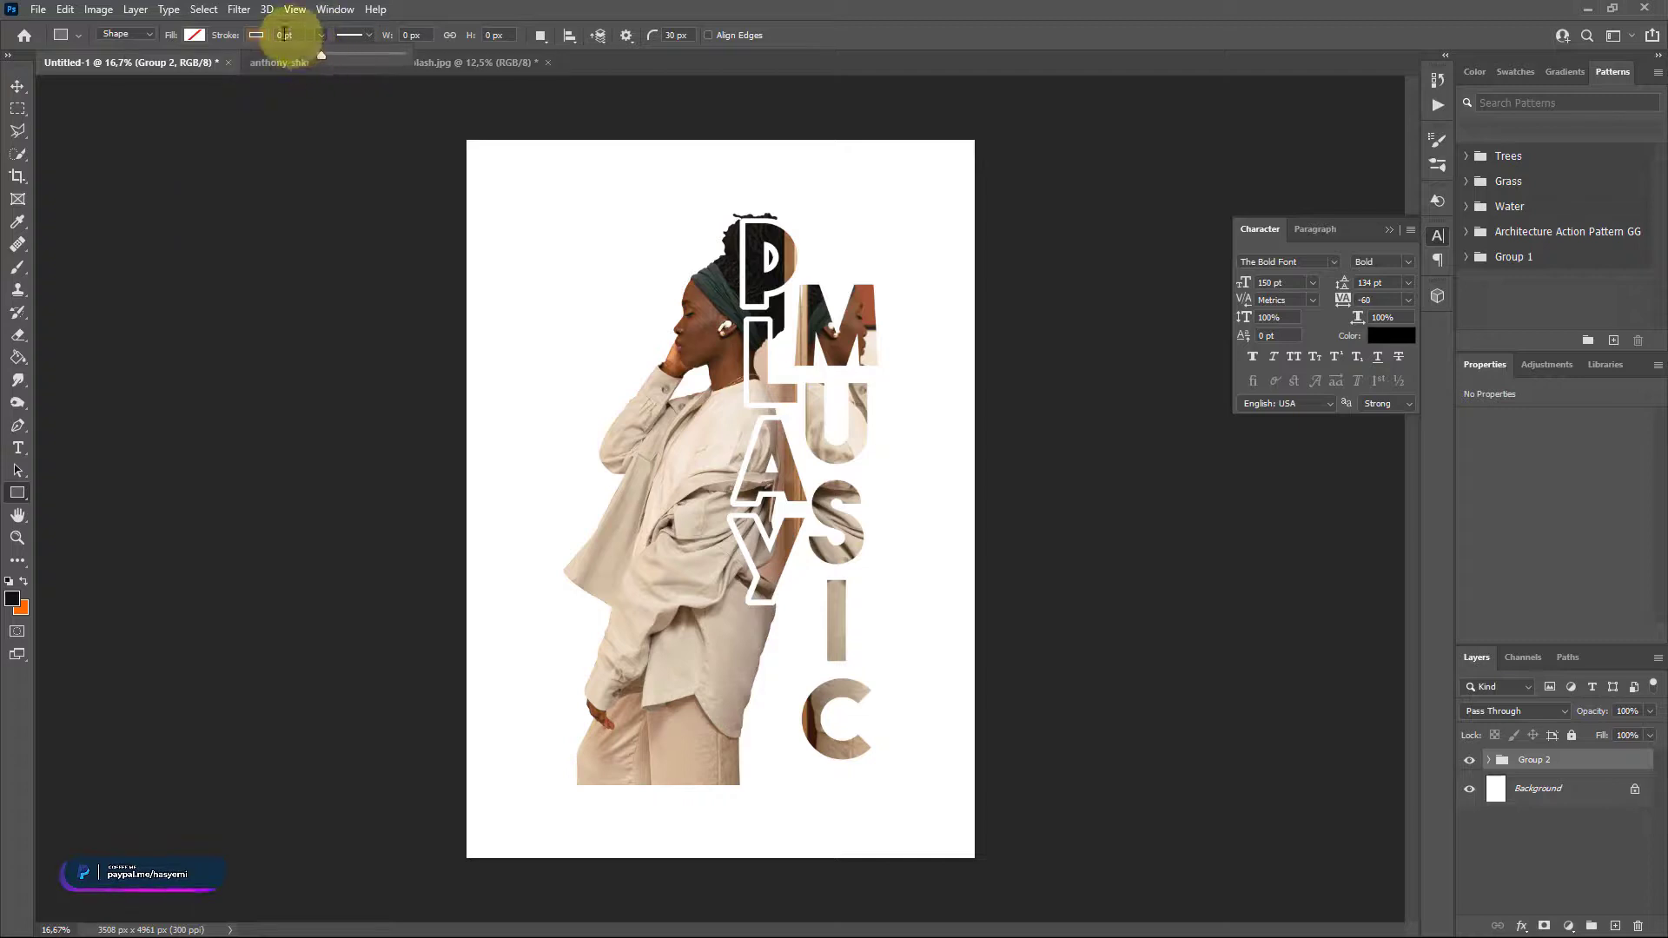
{"action": "left_click_drag", "start_coordinate": [283, 35], "coordinate": [266, 35]}
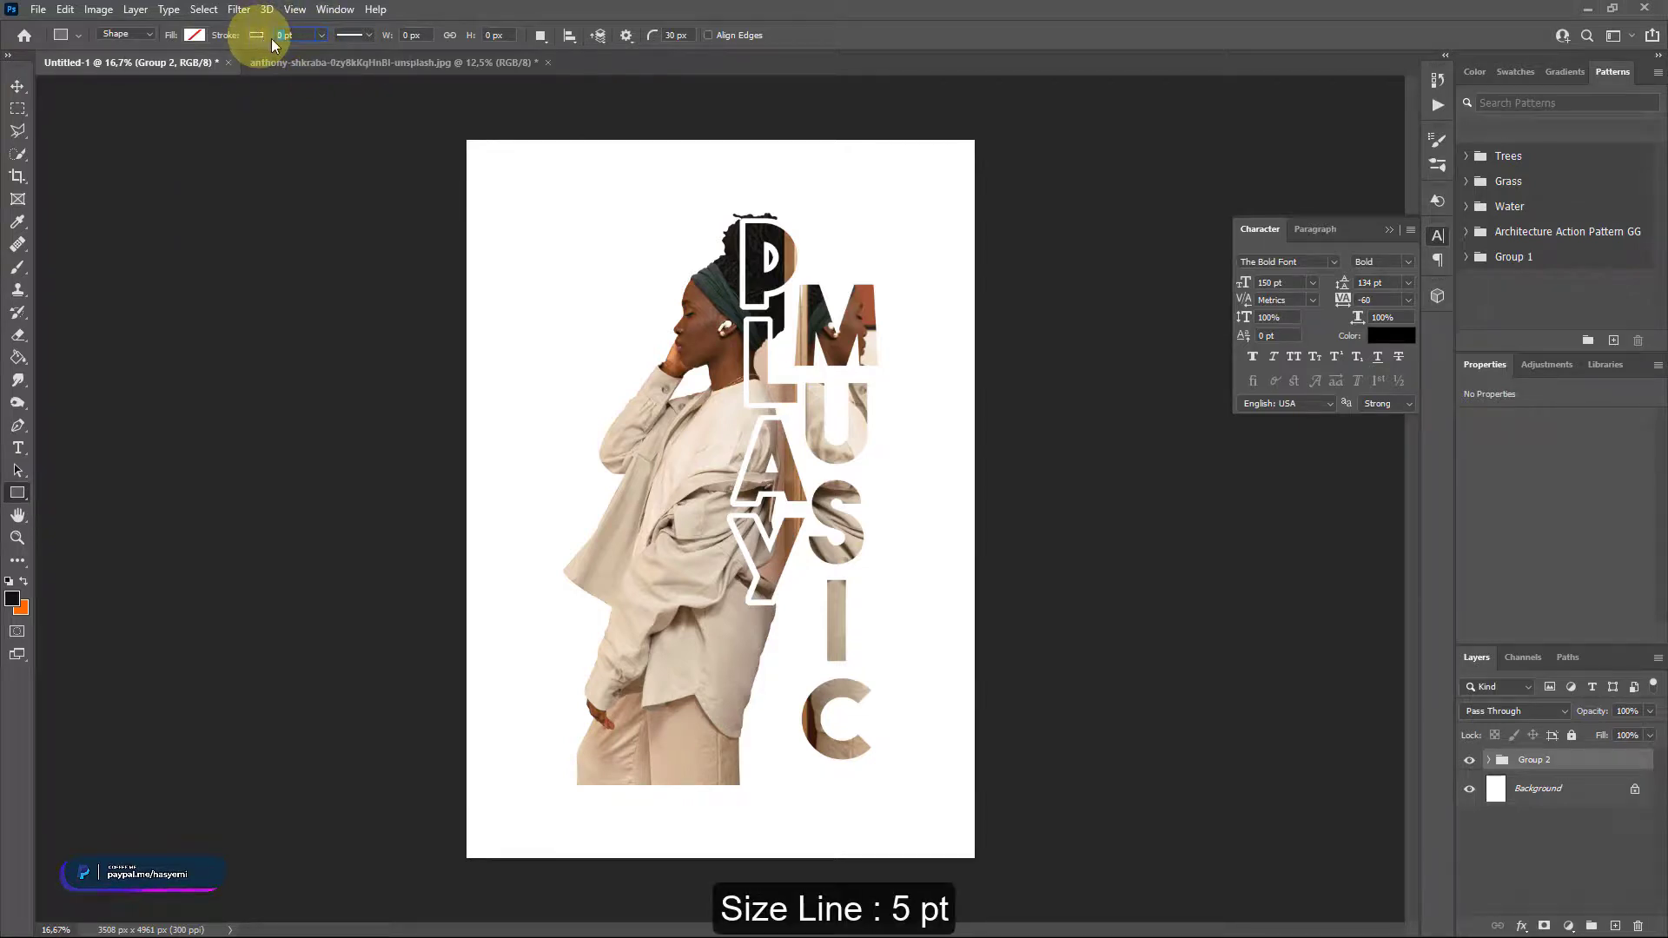
{"action": "type", "text": "5"}
{"action": "left_click", "coordinate": [325, 35]}
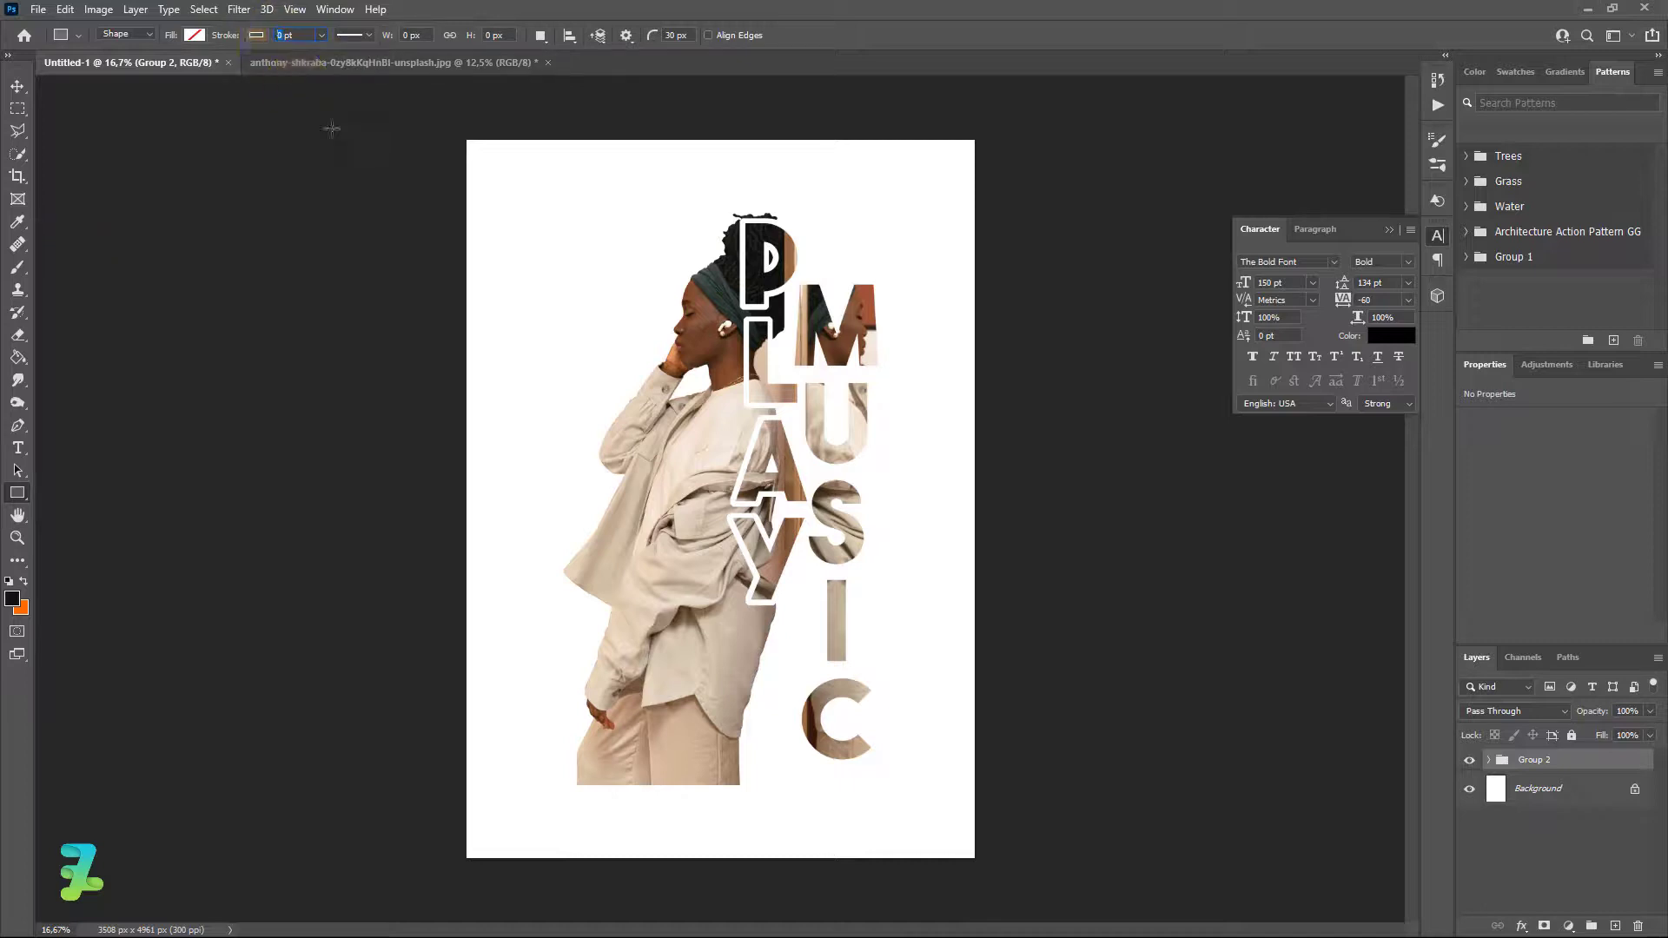
Draw a 5 pt rectangle just inside the page edges and give it a solid stroke line.
{"action": "type", "text": "5"}
{"action": "left_click_drag", "start_coordinate": [481, 156], "coordinate": [925, 815]}
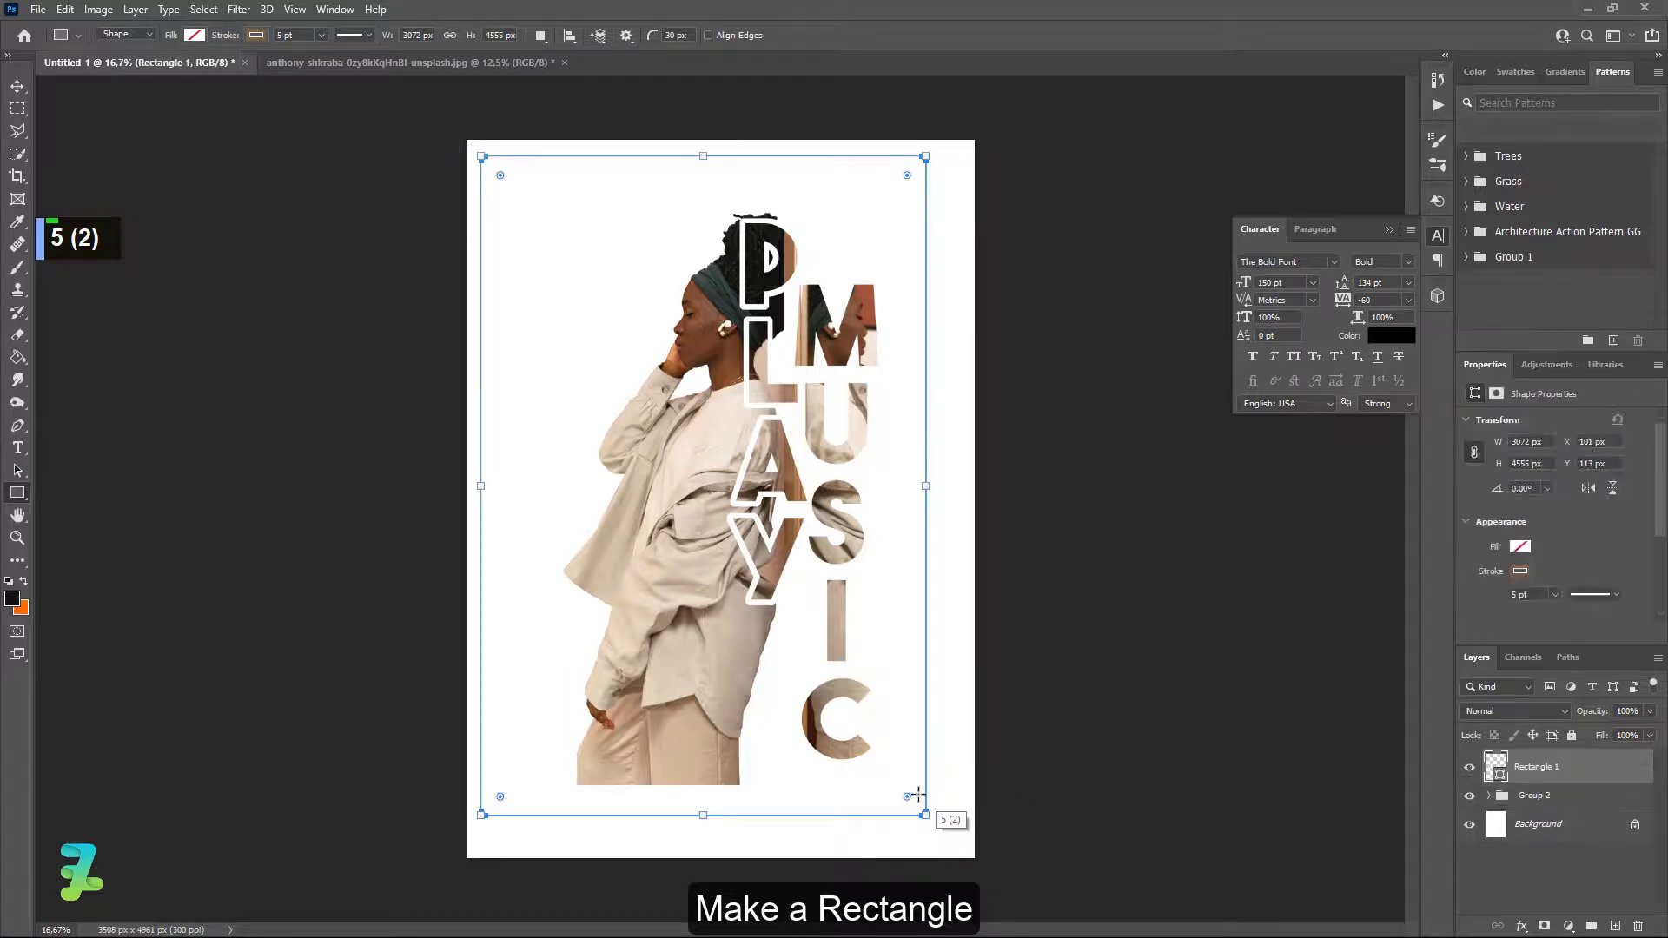
{"action": "scroll", "coordinate": [1578, 558], "scroll_direction": "down", "scroll_amount": 4}
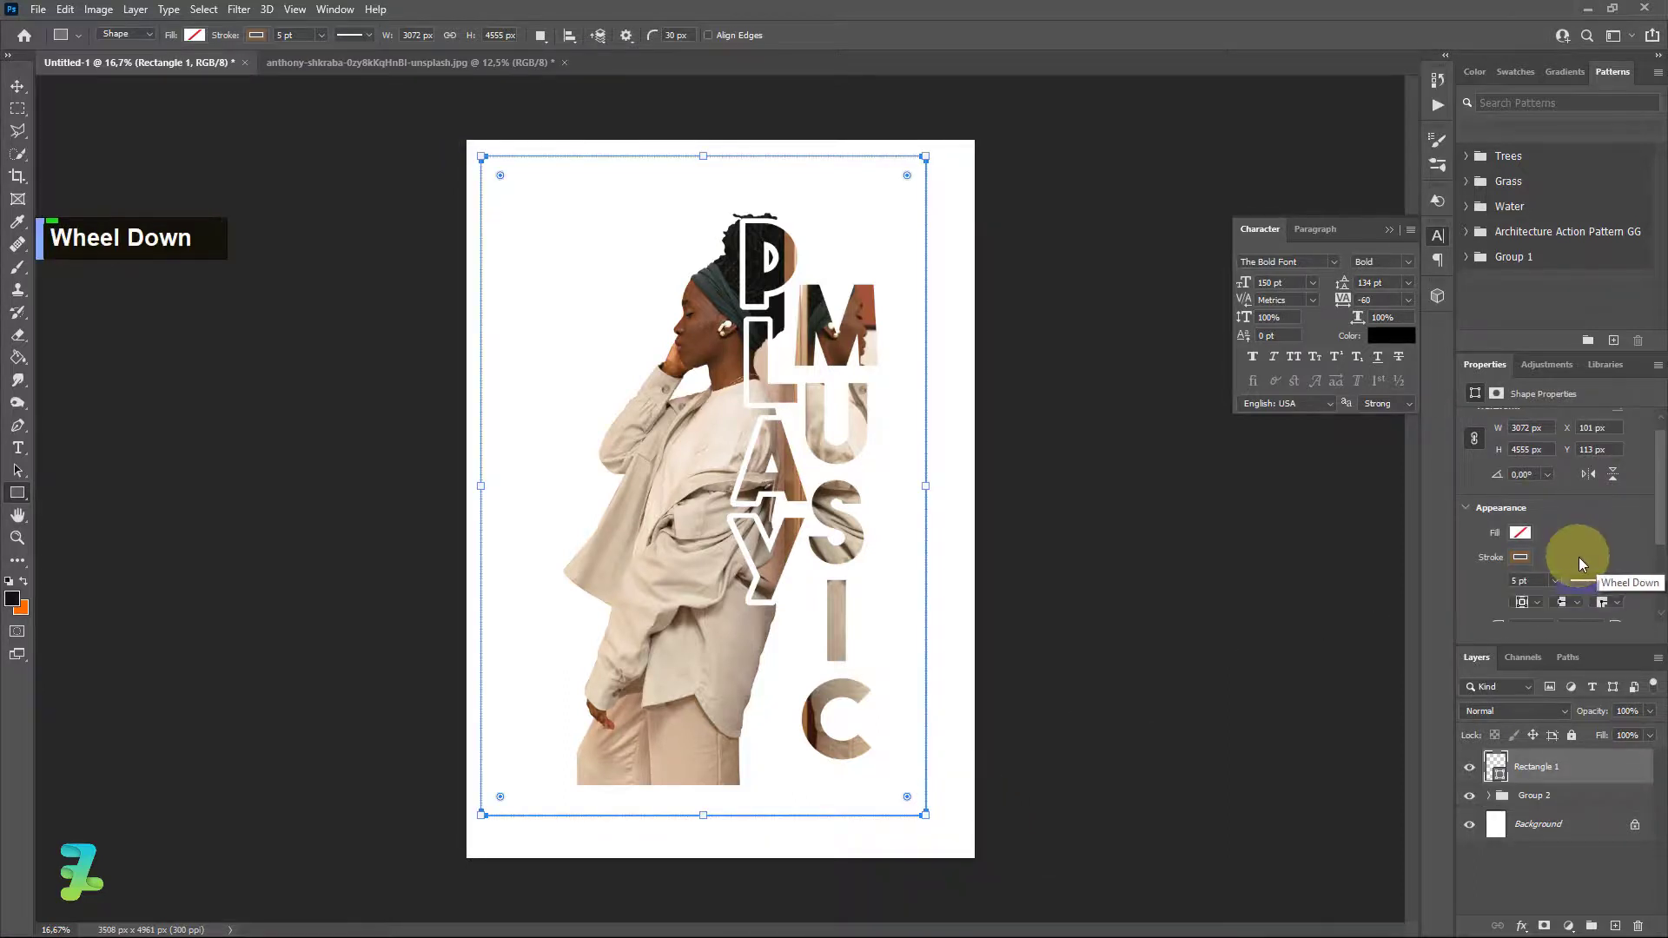
{"action": "scroll", "coordinate": [1574, 560], "scroll_direction": "down", "scroll_amount": 2}
{"action": "left_click", "coordinate": [1598, 510]}
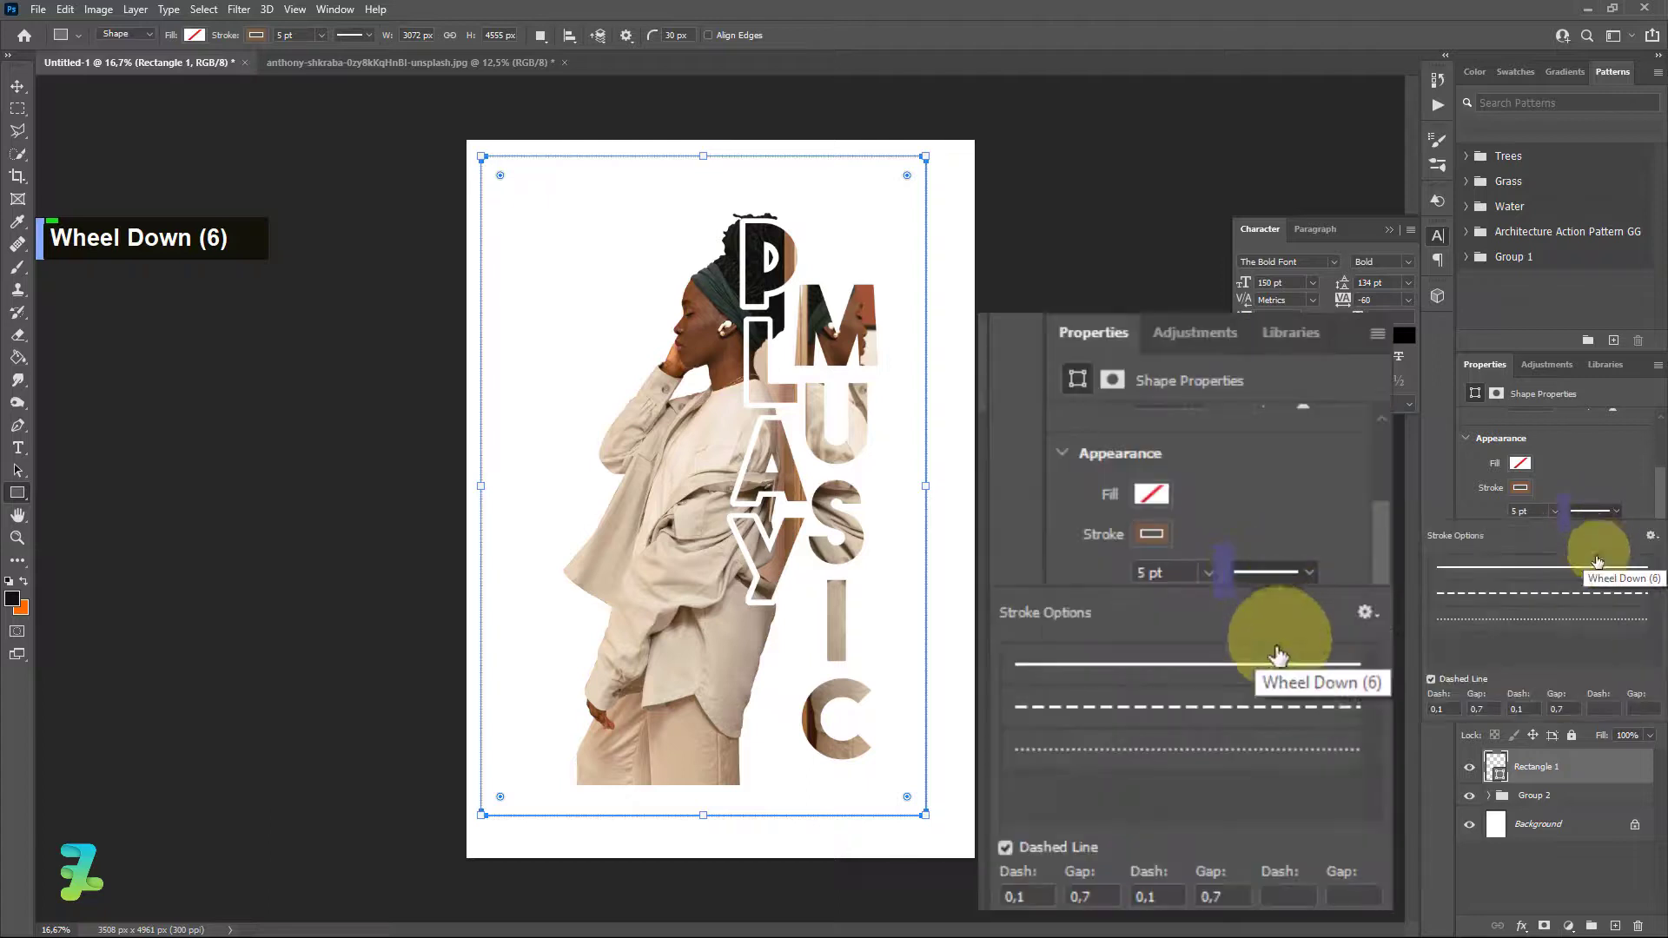
{"action": "left_click", "coordinate": [1559, 570]}
{"action": "left_click", "coordinate": [1604, 515]}
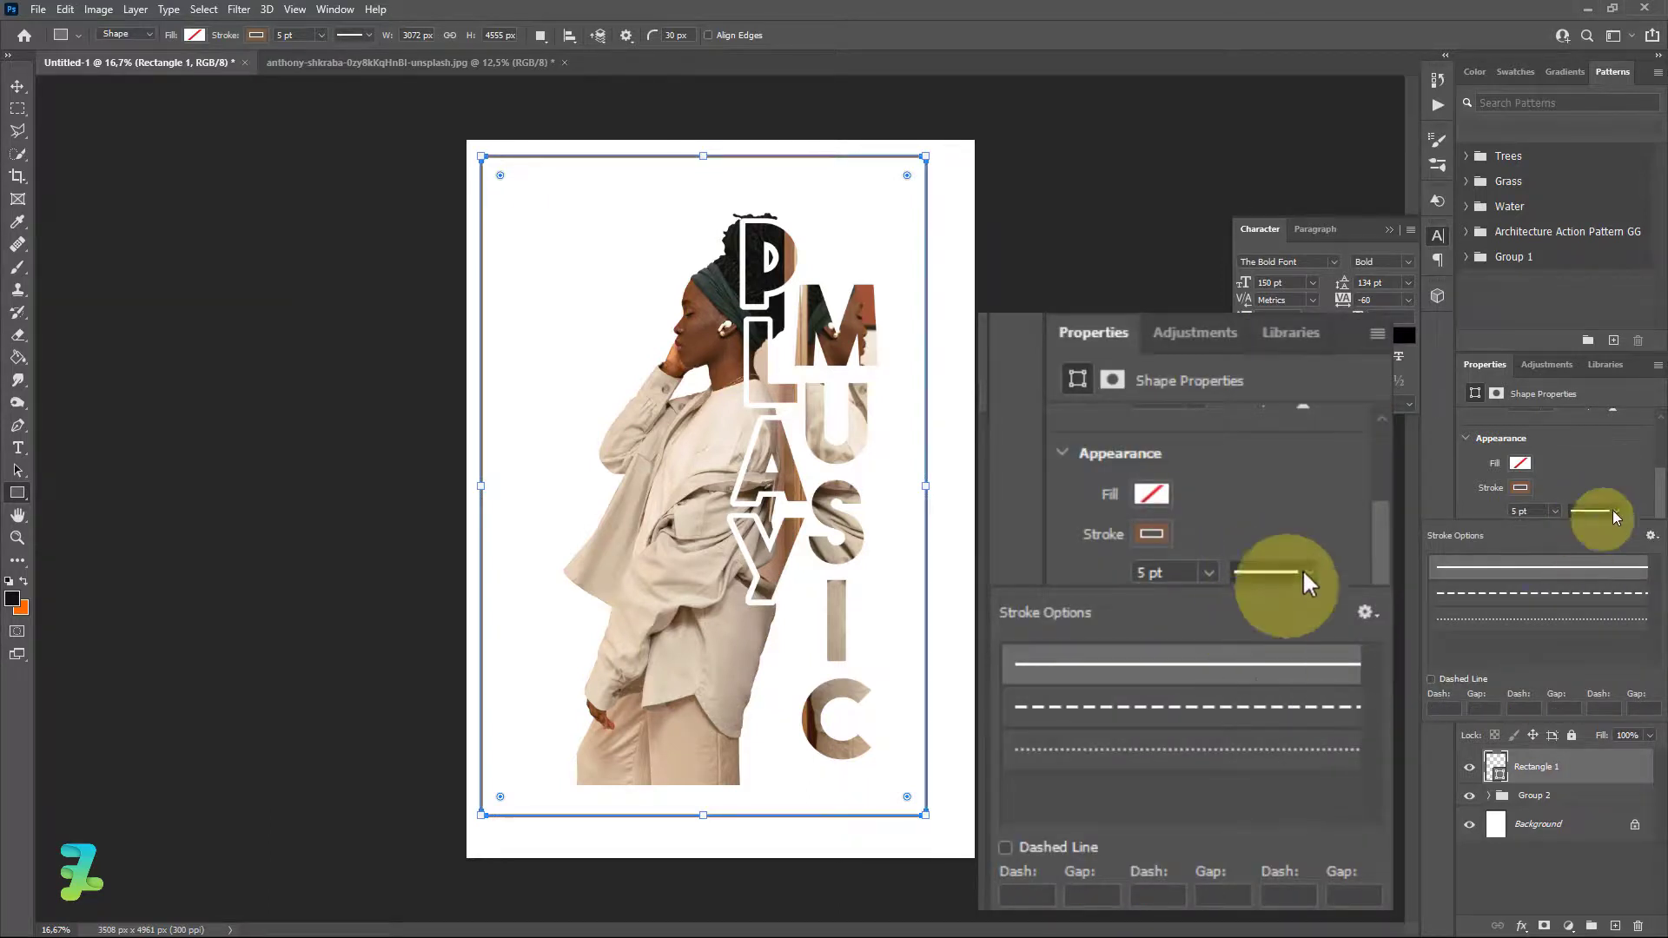
Change the corner radii from 30 px to 0 px for square corners.
{"action": "left_click", "coordinate": [1525, 561]}
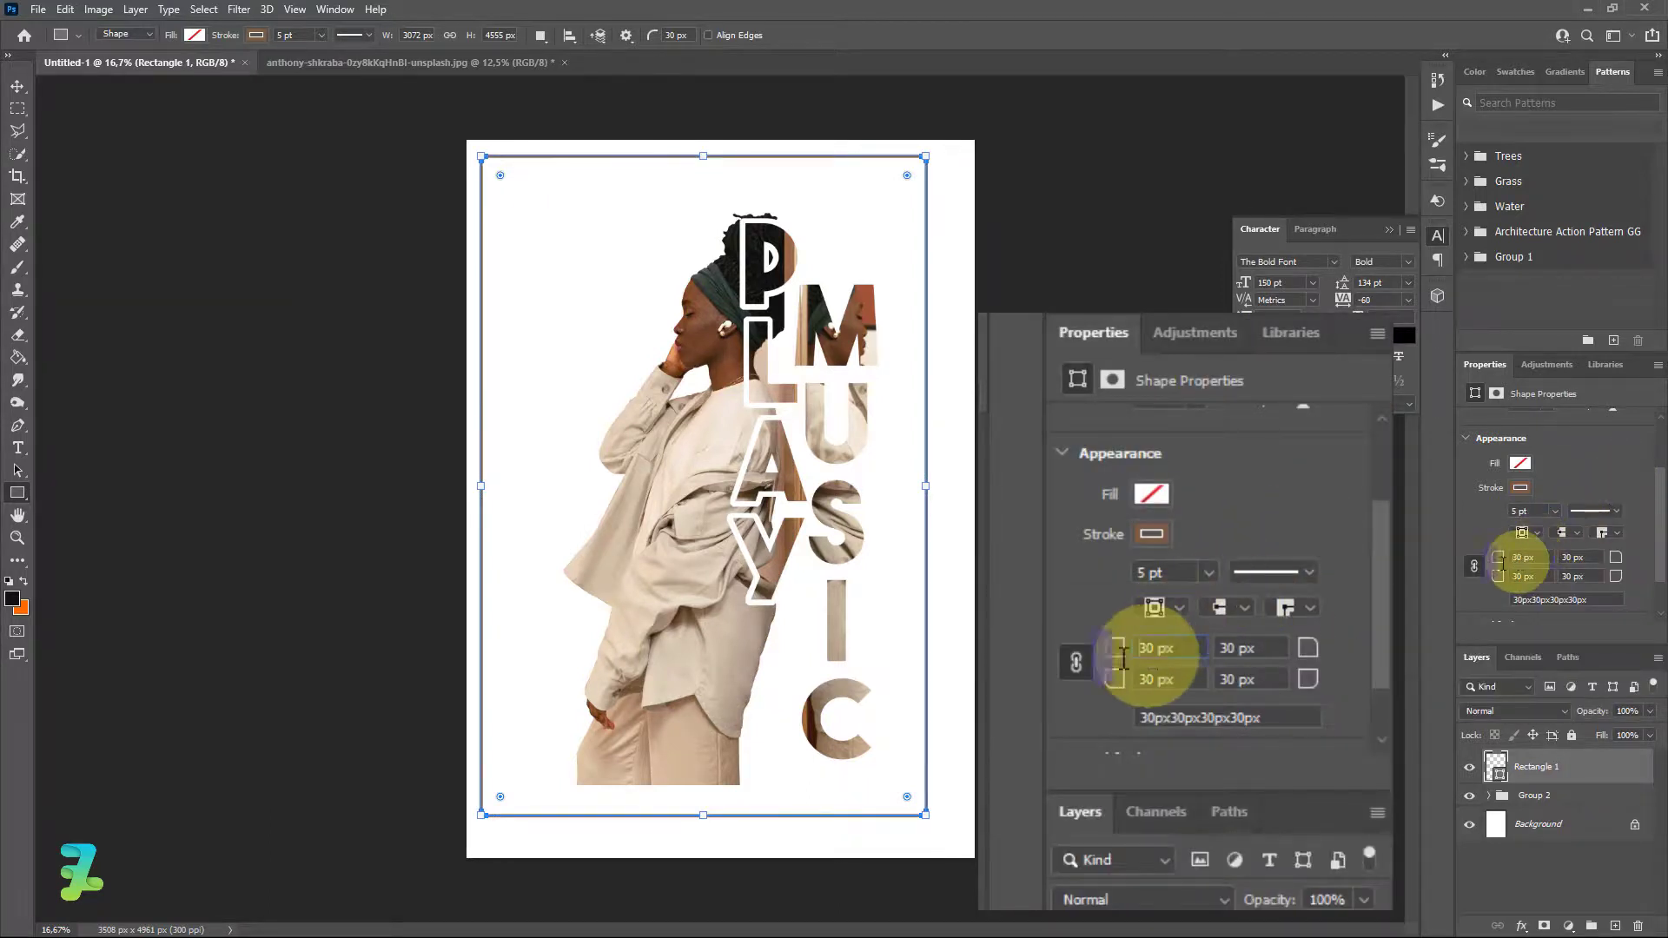
{"action": "key", "text": "BackSpace"}
{"action": "key", "text": "Right"}
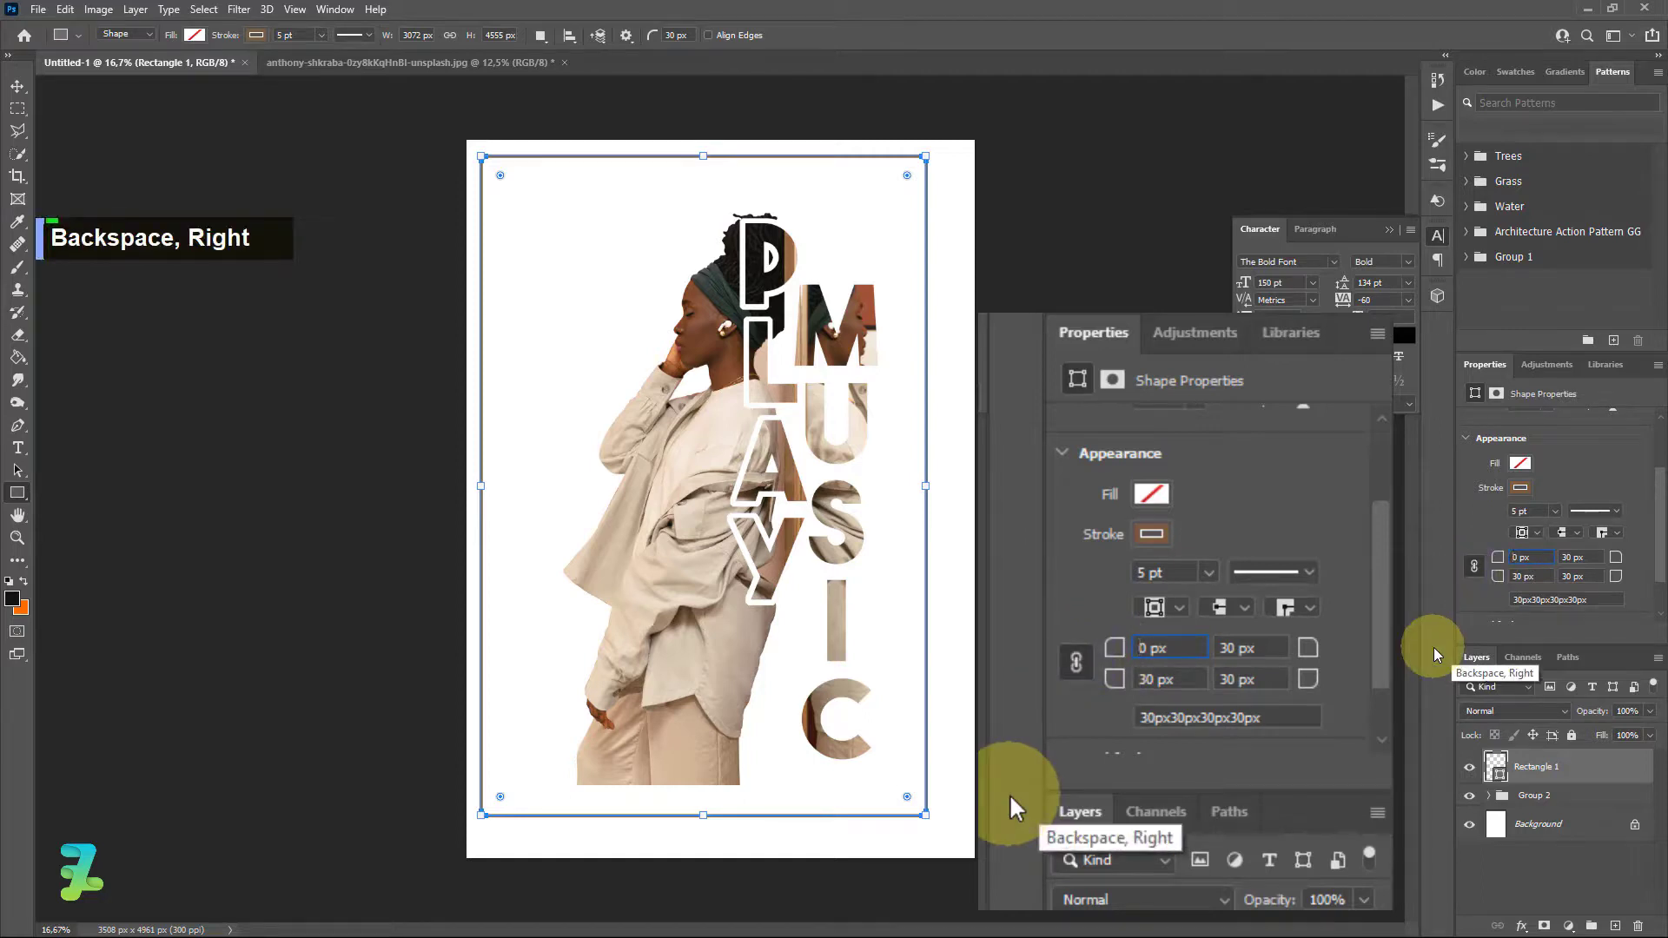
{"action": "key", "text": "Return"}
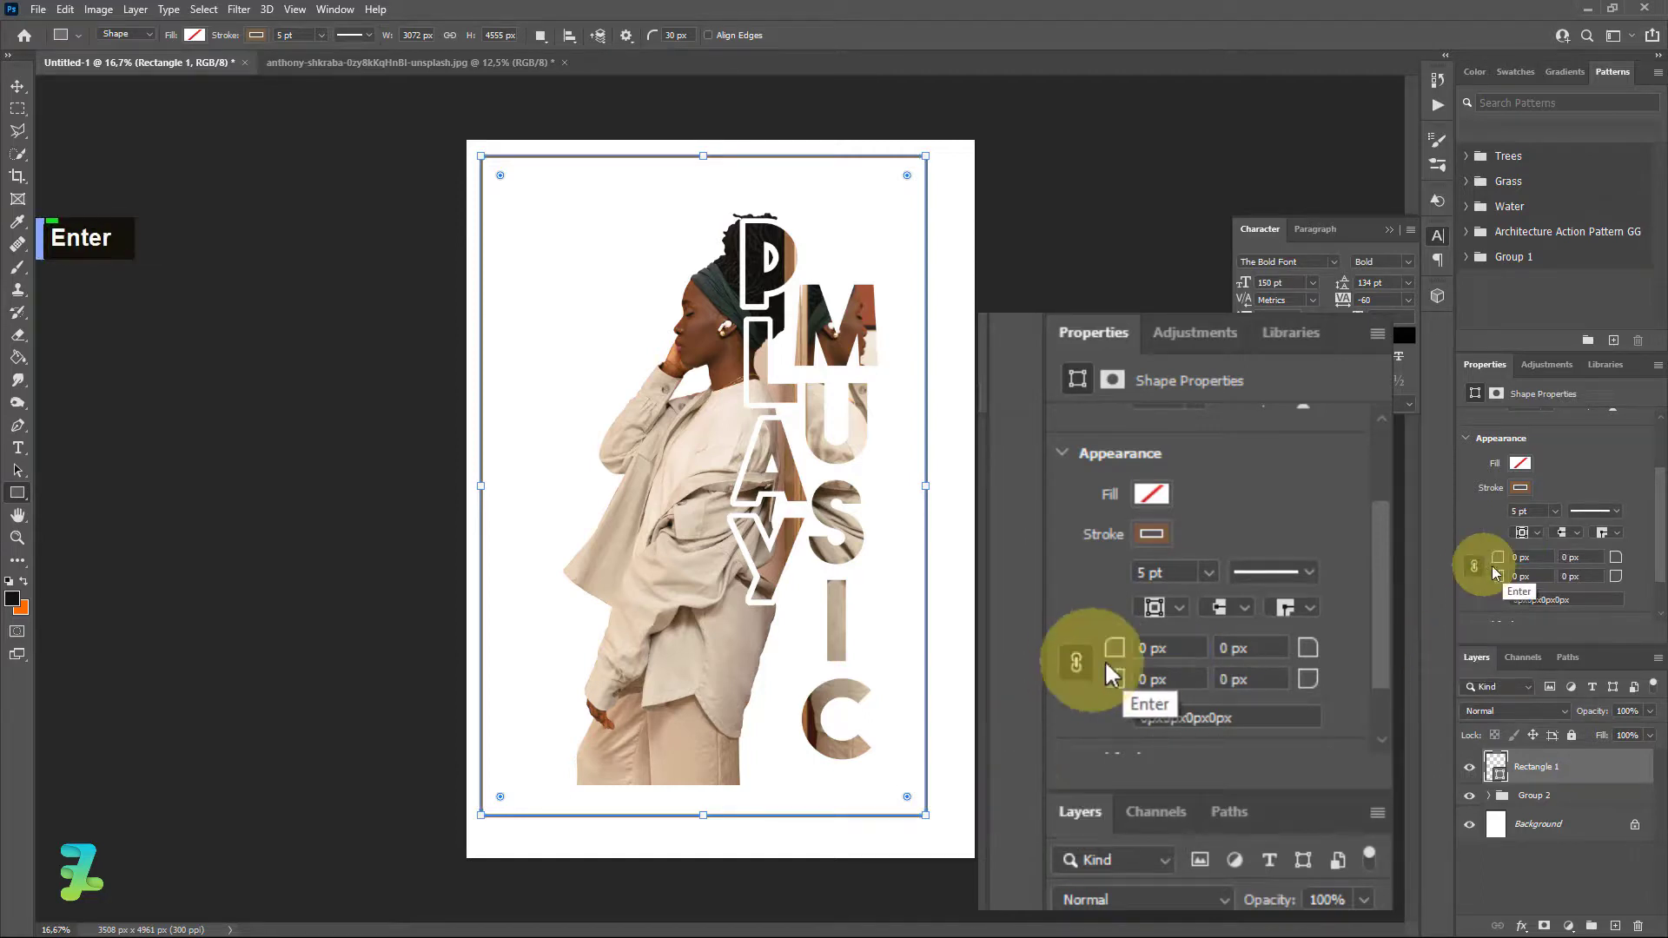
{"action": "left_click", "coordinate": [17, 86]}
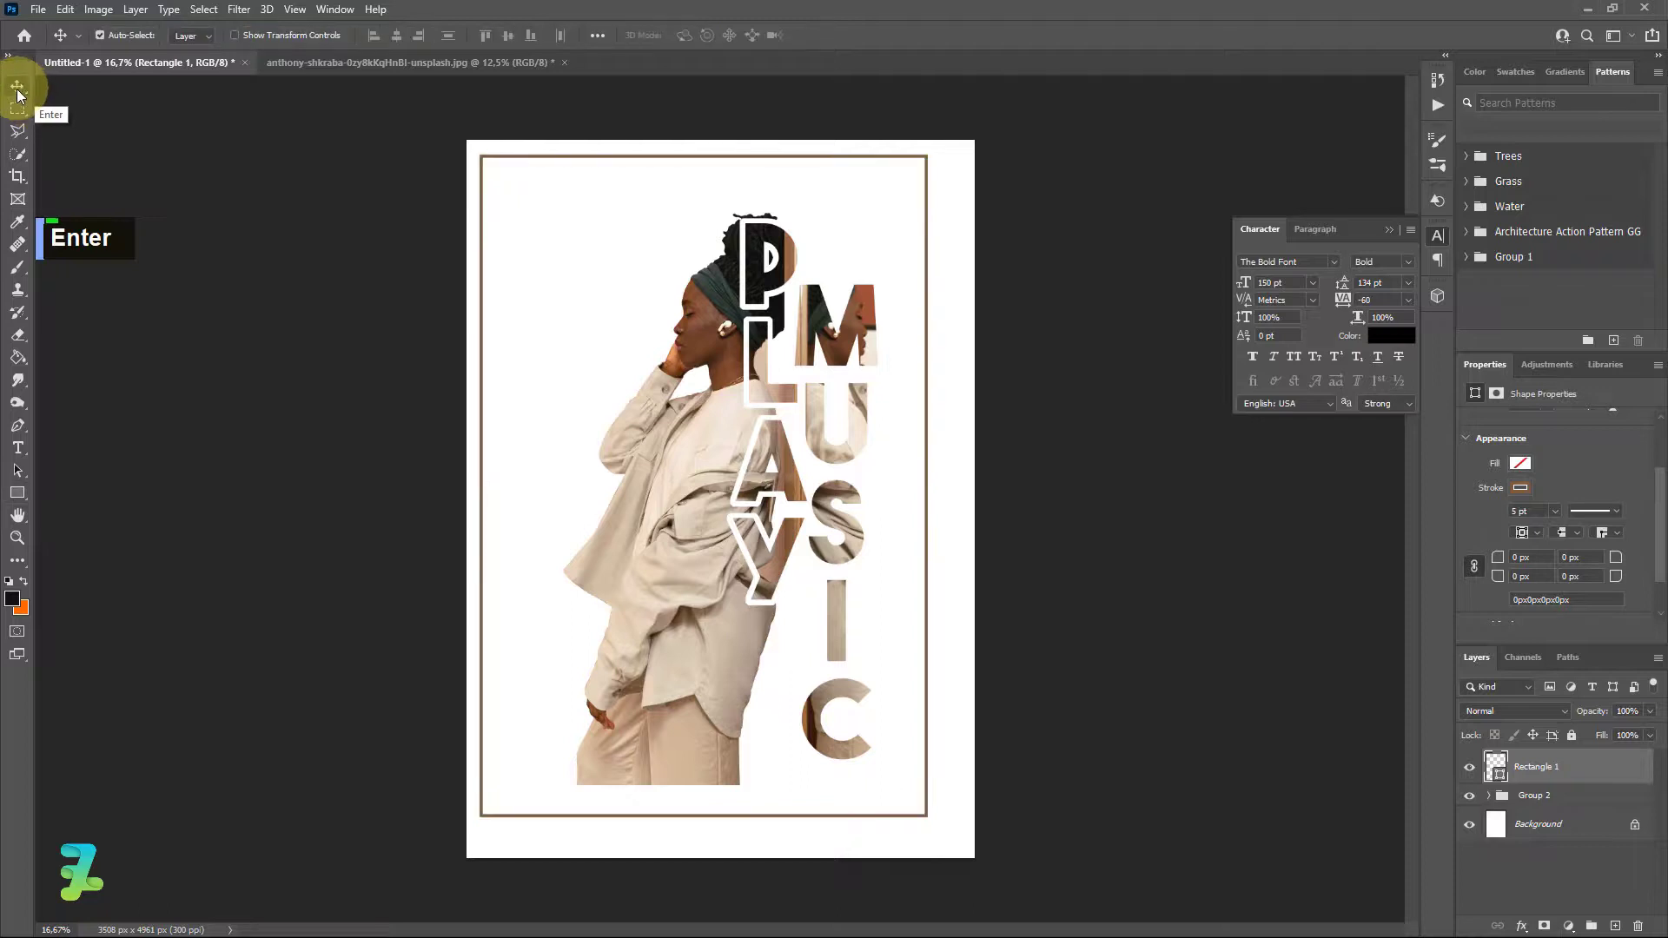
Align the brown frame to the canvas's horizontal and vertical centres, then deselect.
{"action": "key", "text": "ctrl+a"}
{"action": "left_click", "coordinate": [398, 34]}
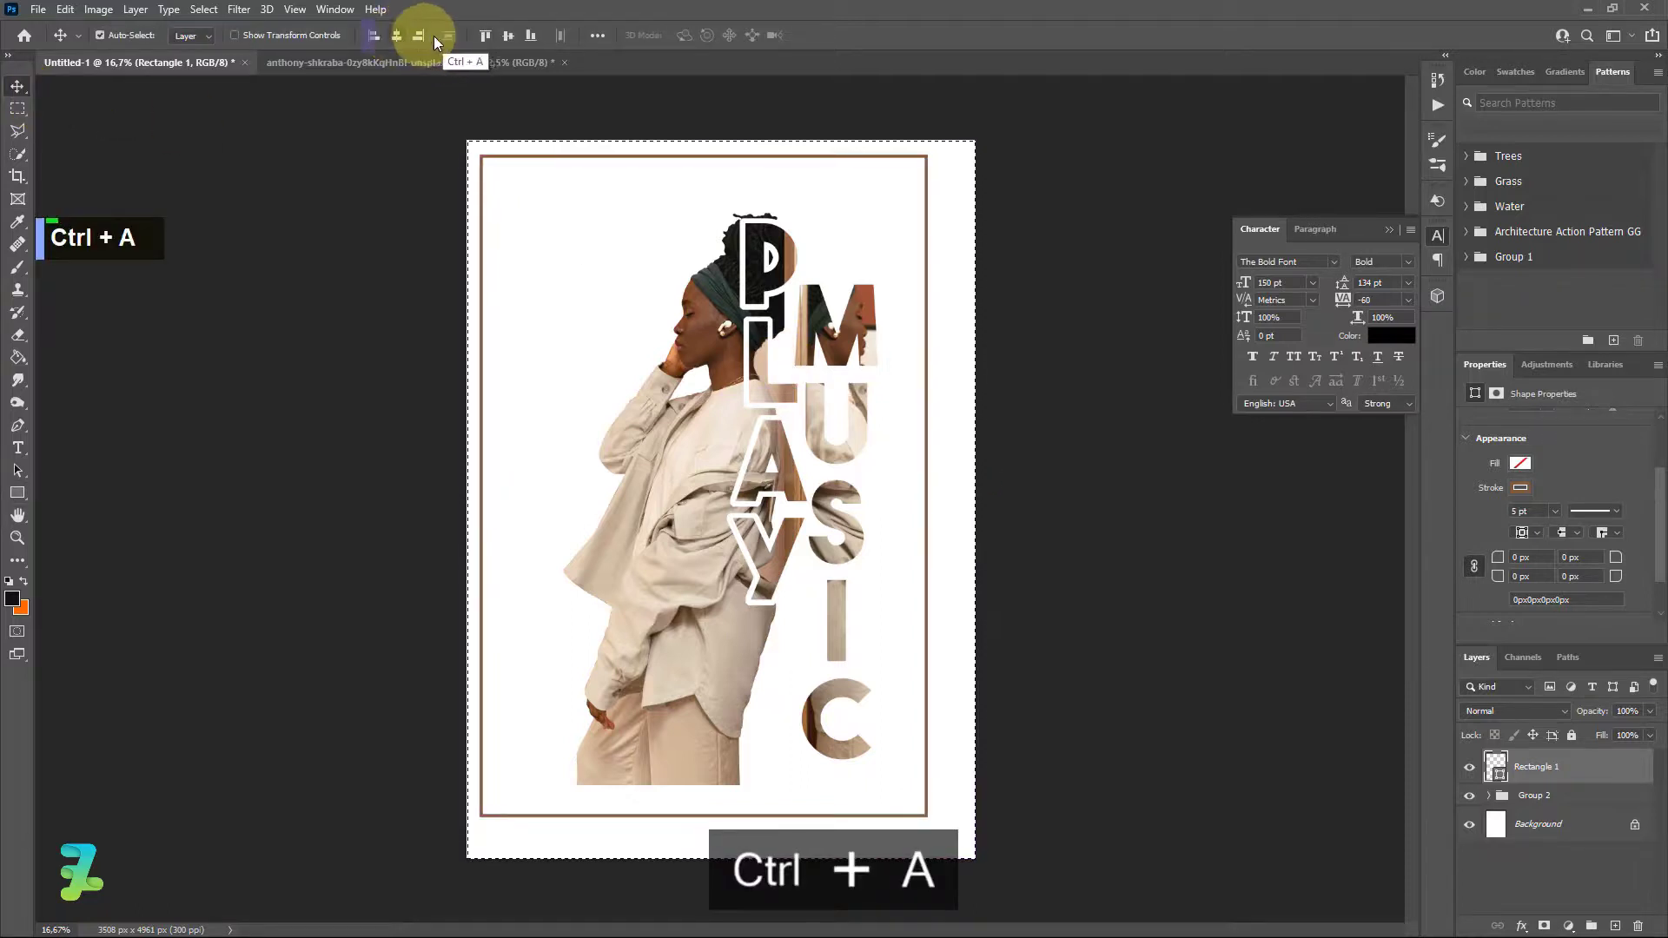
{"action": "left_click", "coordinate": [515, 39]}
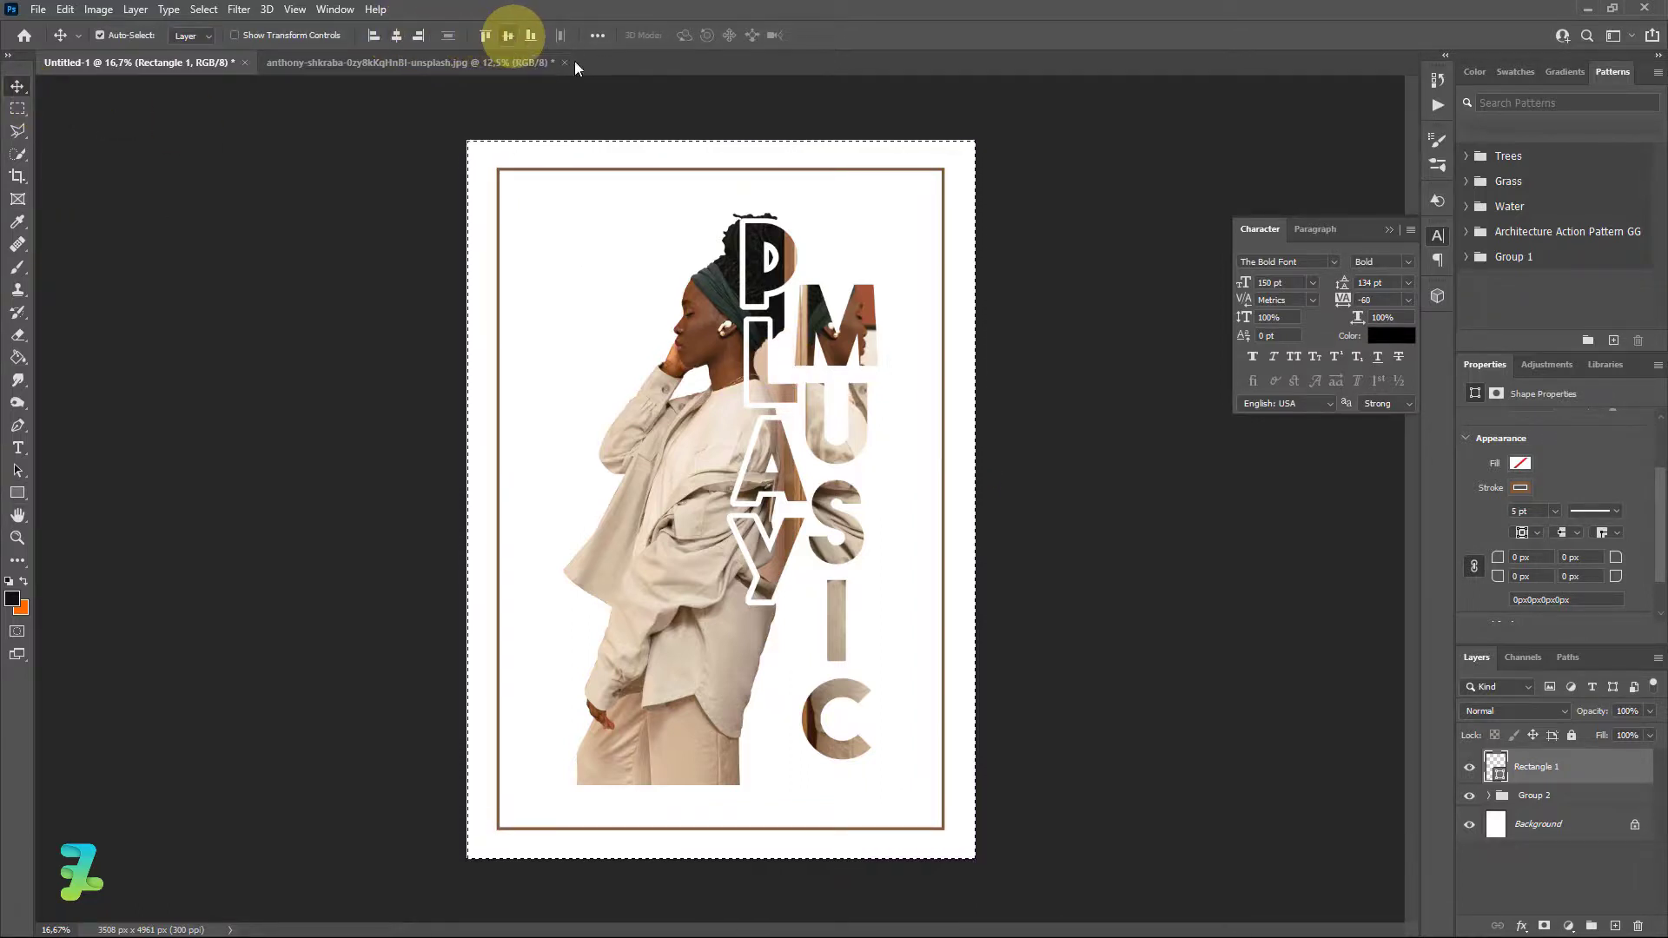
{"action": "left_click", "coordinate": [1392, 229]}
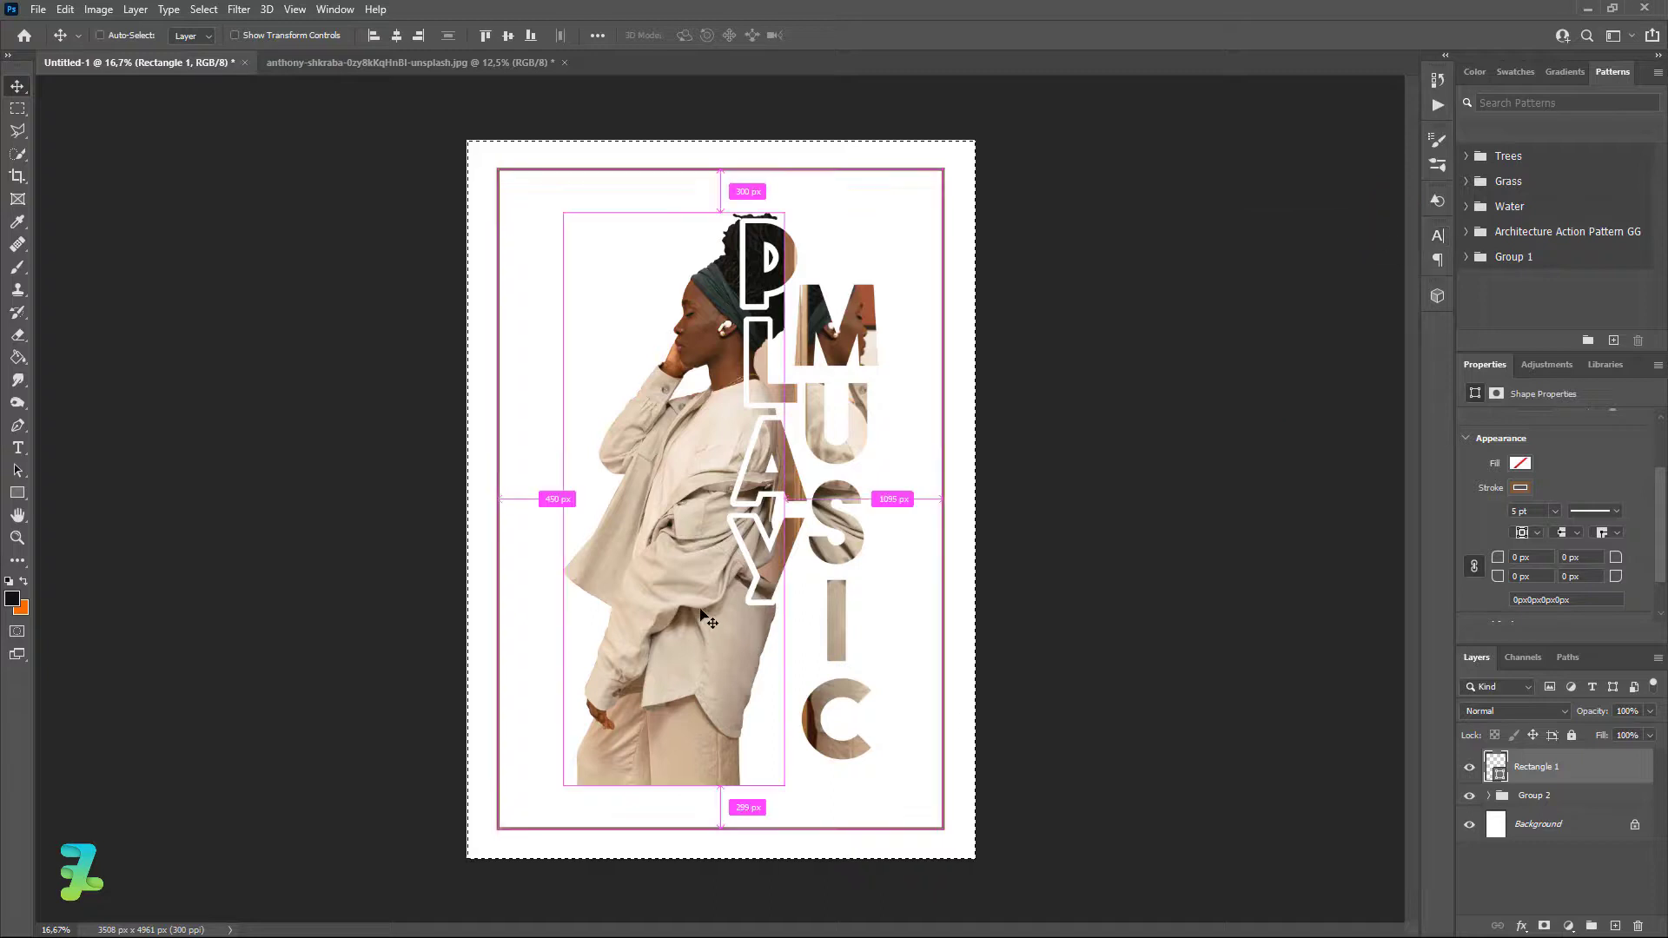
{"action": "key", "text": "ctrl+d"}
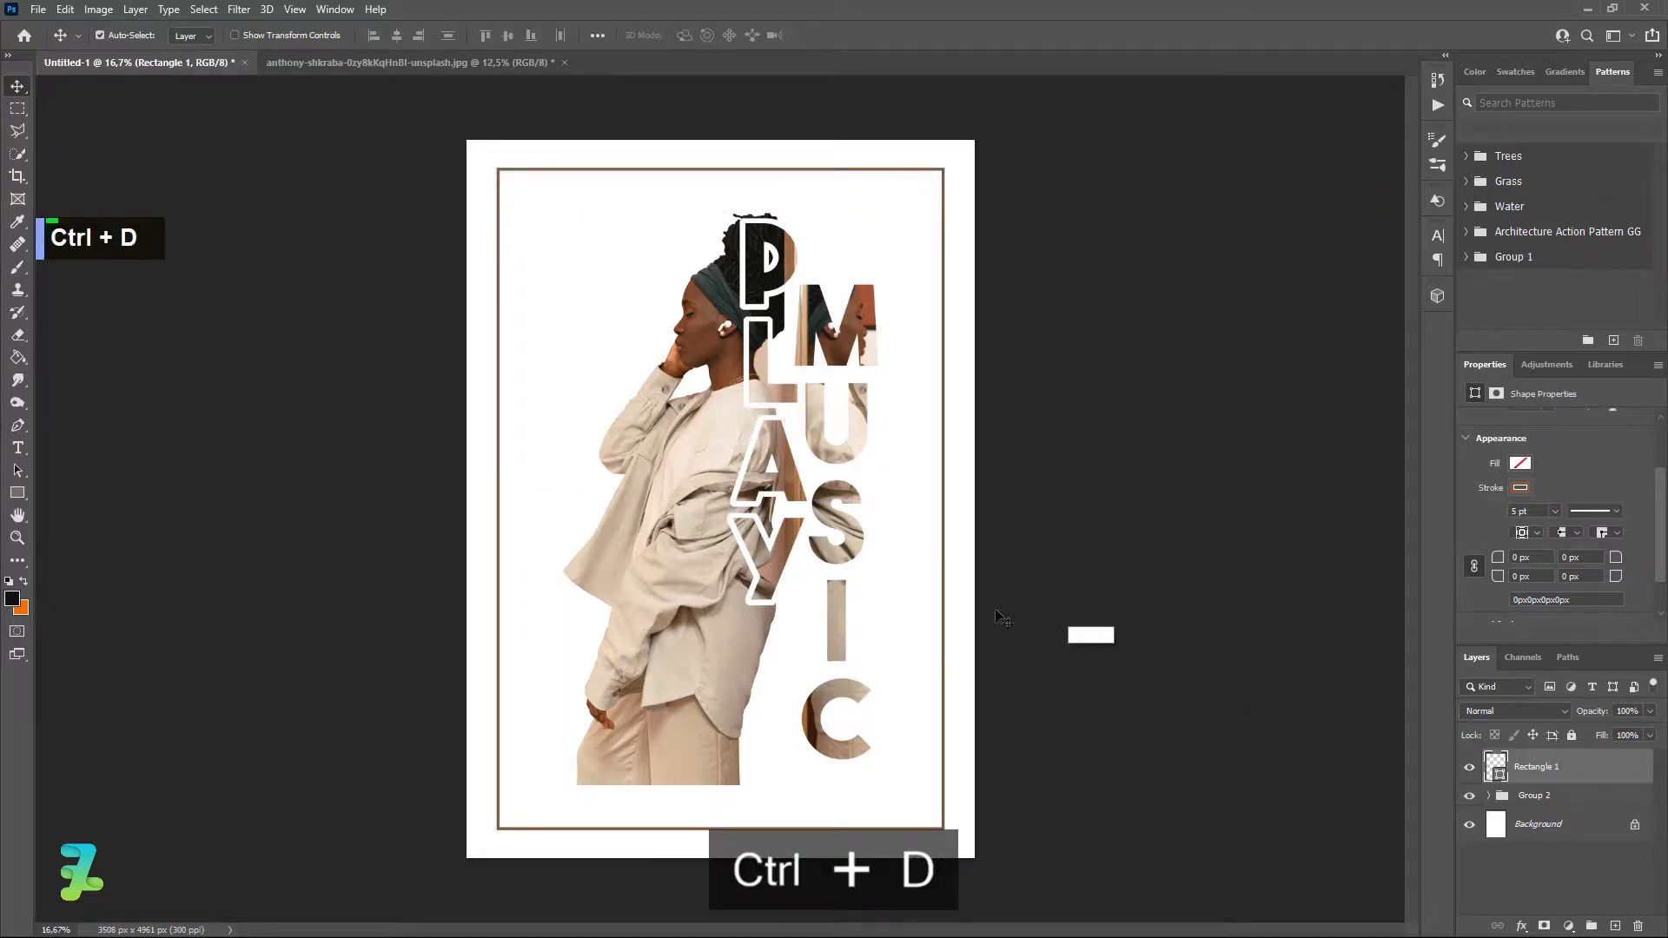